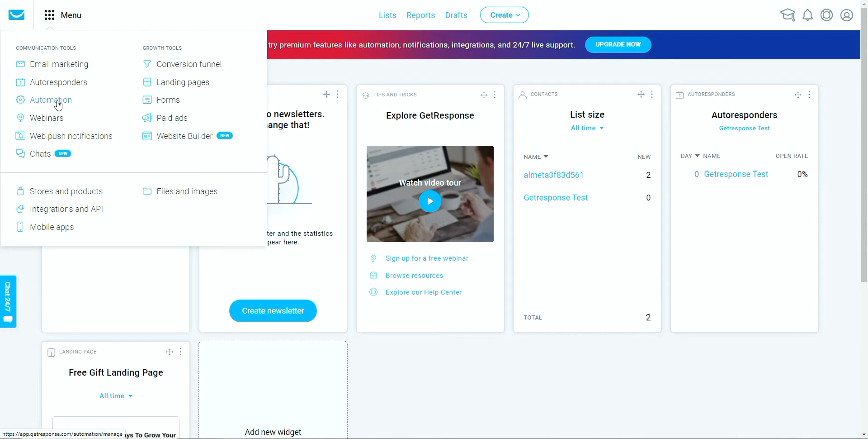
click(58, 105)
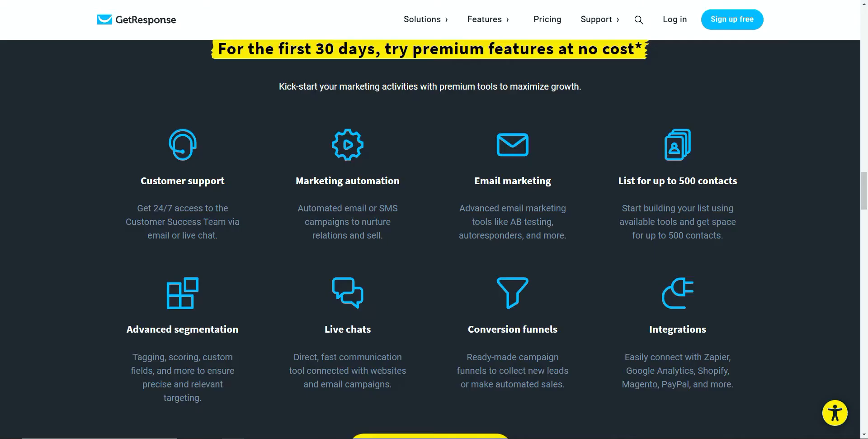
scroll(300, 145, up, 1)
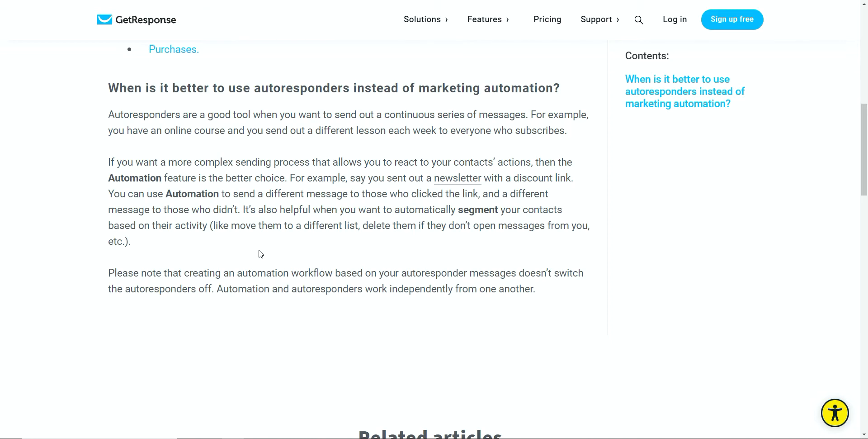
scroll(261, 254, down, 3)
scroll(258, 252, up, 3)
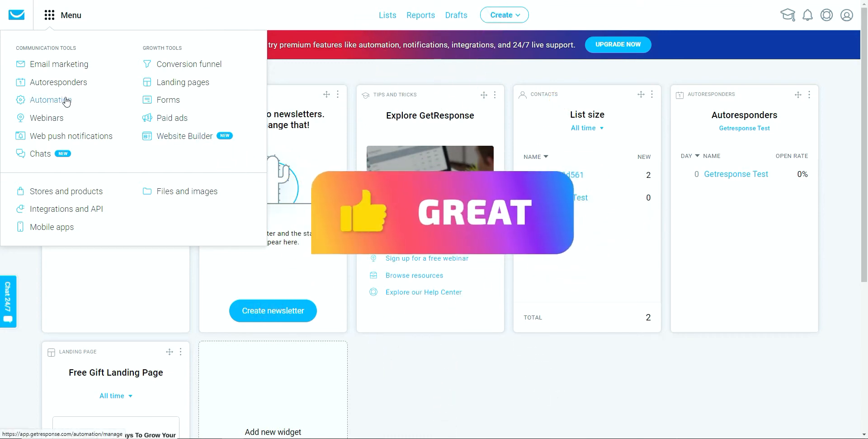
click(382, 376)
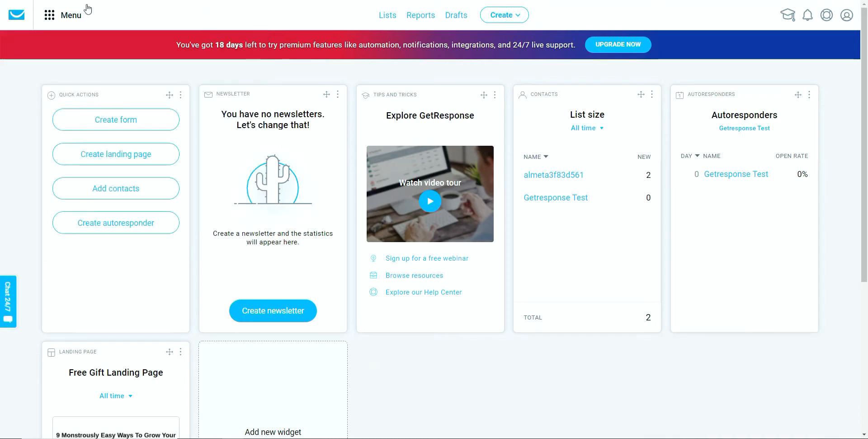
Step: Open the Autoresponders page and look over its calendar of numbered days
click(59, 15)
click(69, 83)
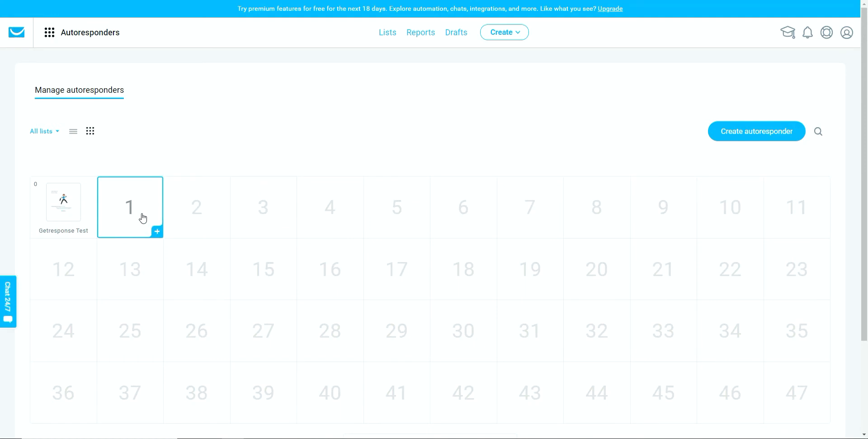
mouse_move(64, 200)
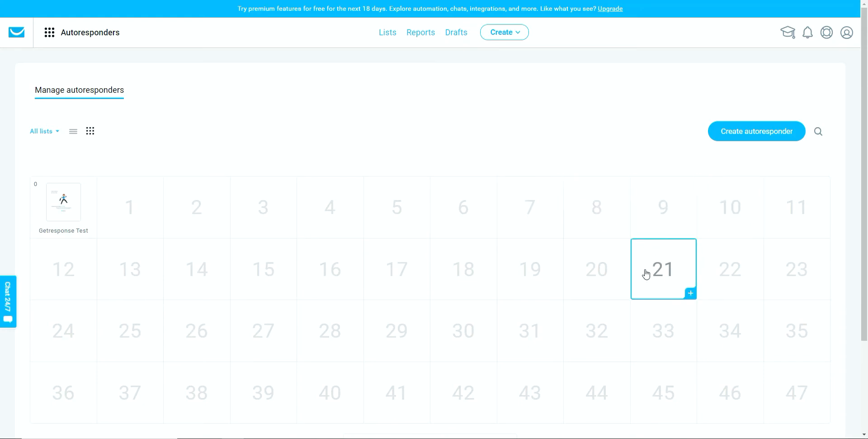
scroll(595, 292, down, 3)
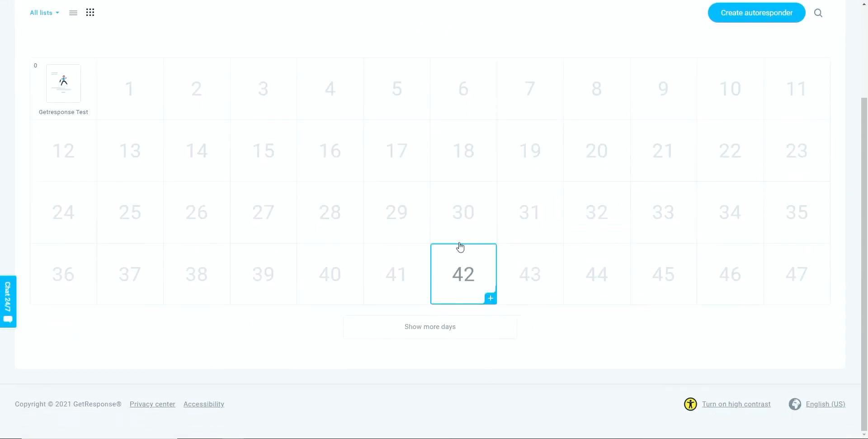
scroll(719, 276, up, 3)
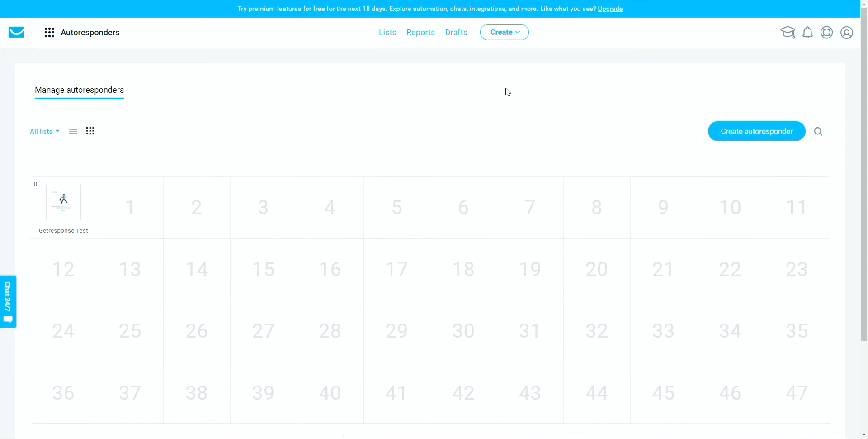
click(49, 32)
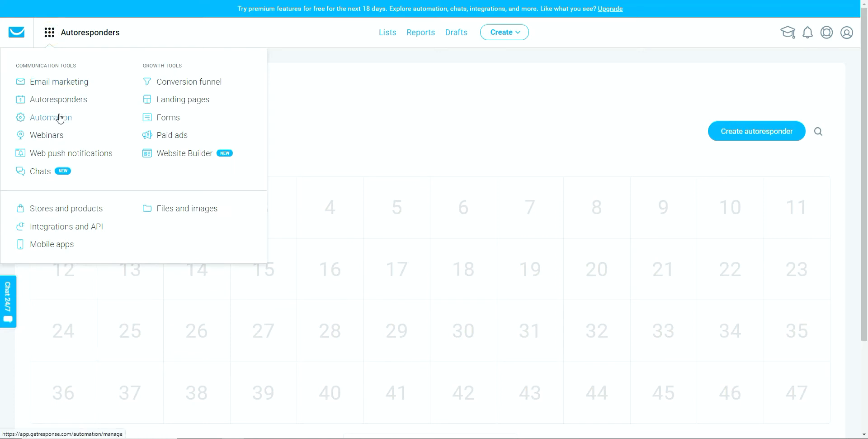
click(430, 114)
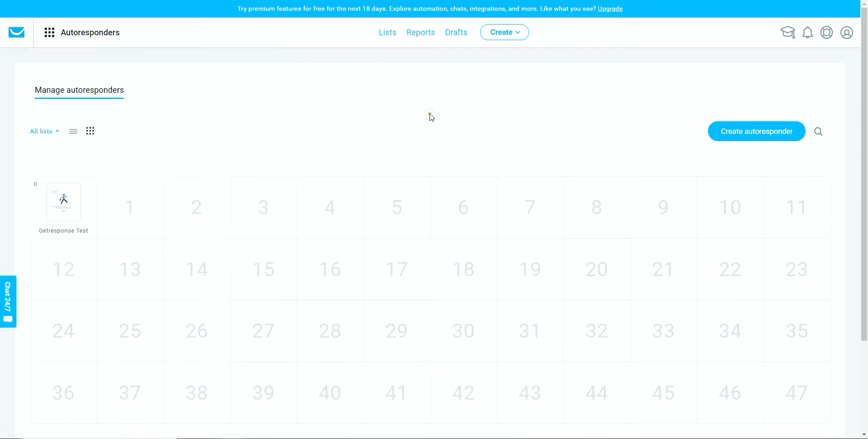
Step: Return to the dashboard and start a new newsletter from the Drafts page
click(19, 38)
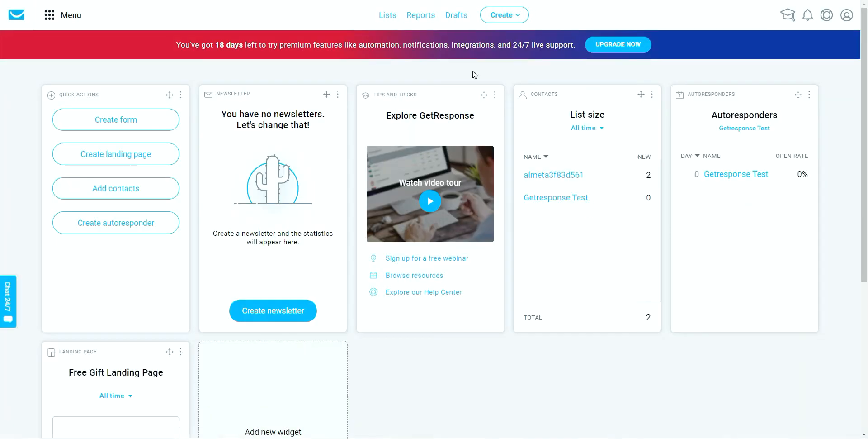
click(457, 24)
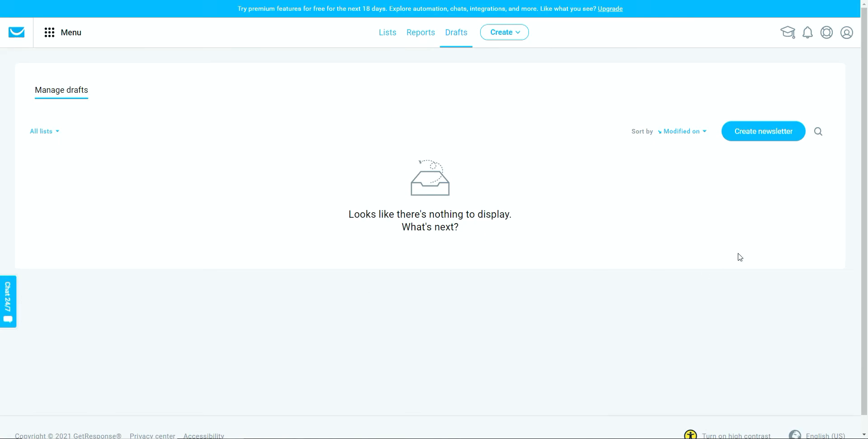
click(753, 132)
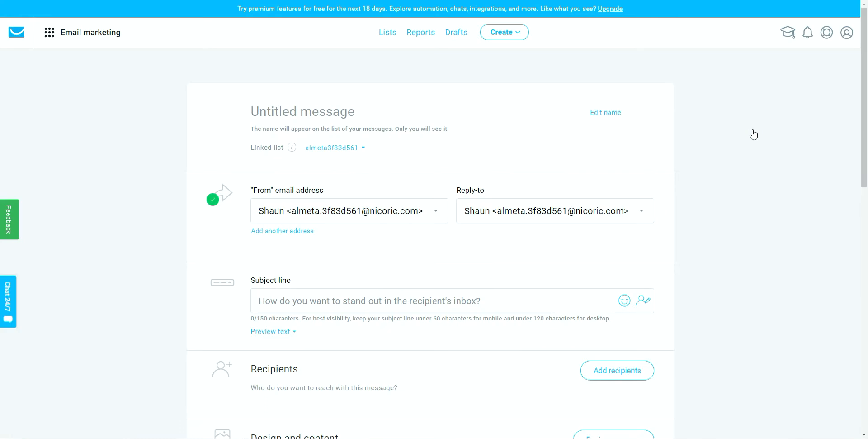
scroll(753, 135, down, 15)
scroll(753, 134, up, 15)
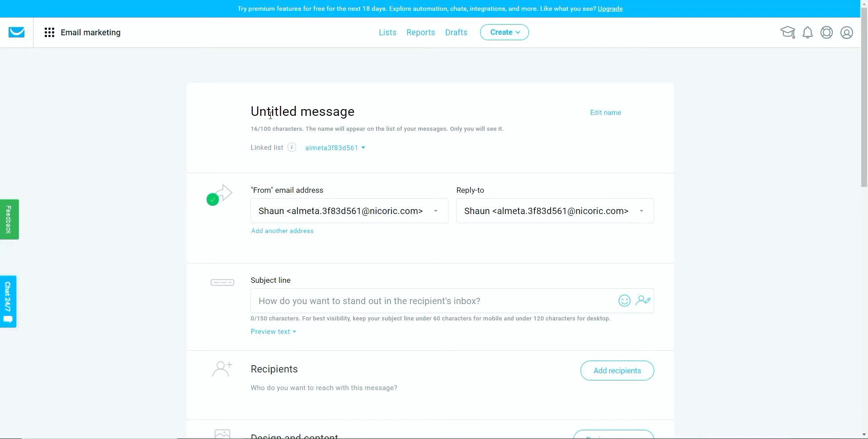
Step: Replace the message's default name with "Optin Subscriber Email 1 (1)"
click(355, 113)
drag(354, 113, 237, 115)
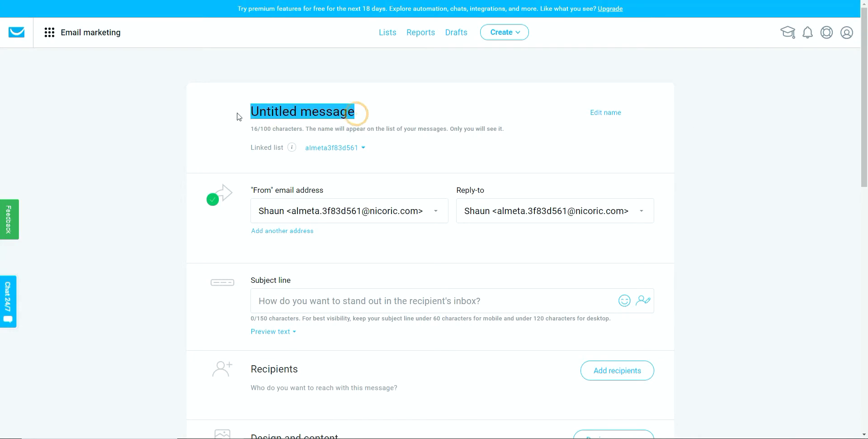
key(BackSpace)
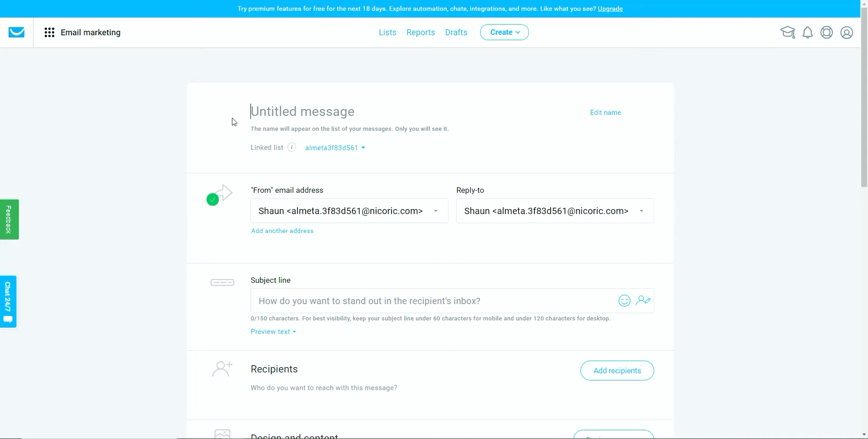
text(Optin )
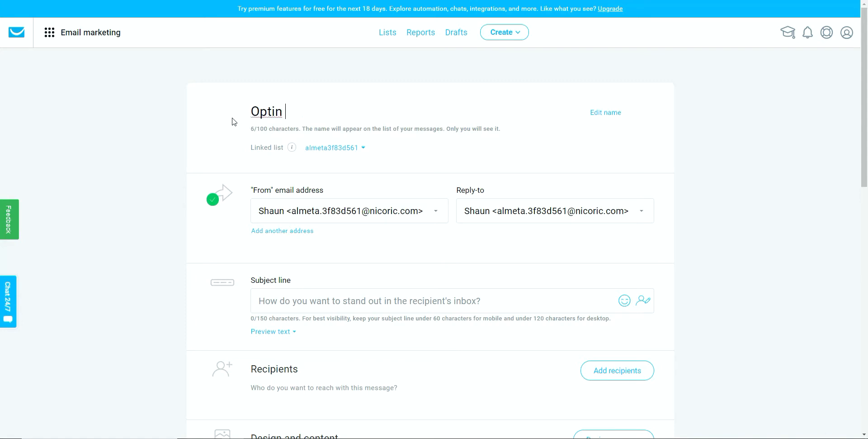
text(Subscriber E)
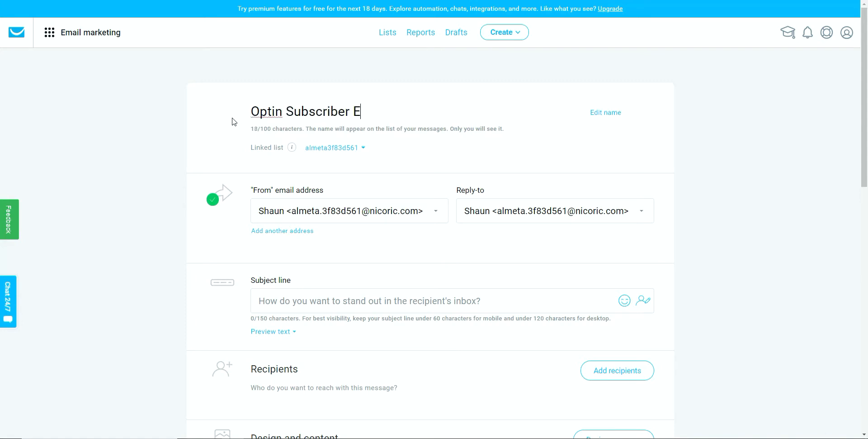
text(mail 1 (1))
click(236, 108)
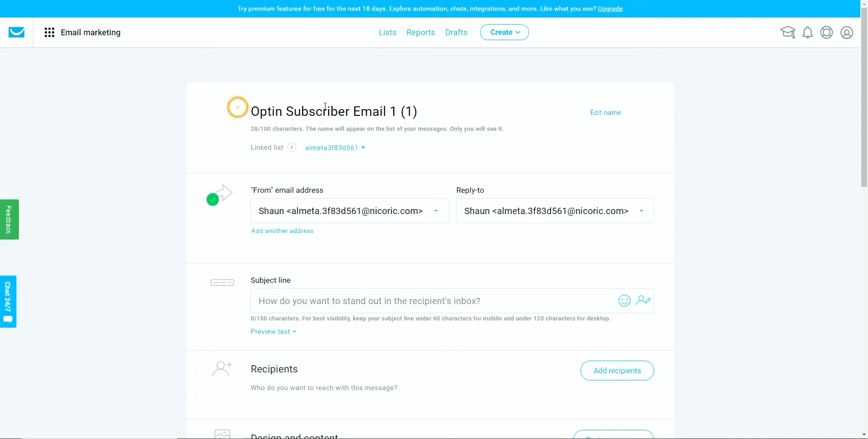
drag(295, 111, 338, 112)
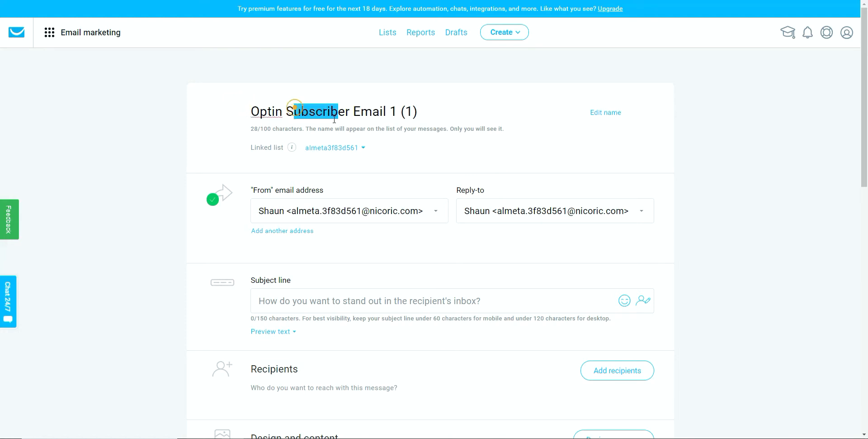
drag(416, 111, 374, 113)
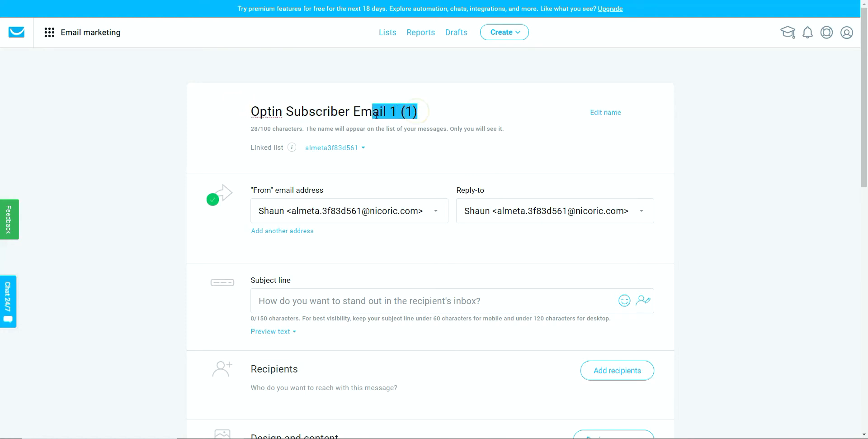
click(464, 114)
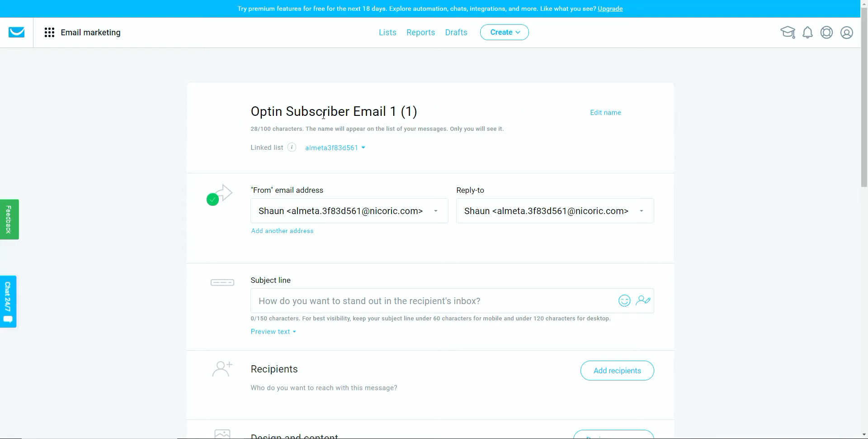
click(250, 110)
drag(252, 111, 390, 112)
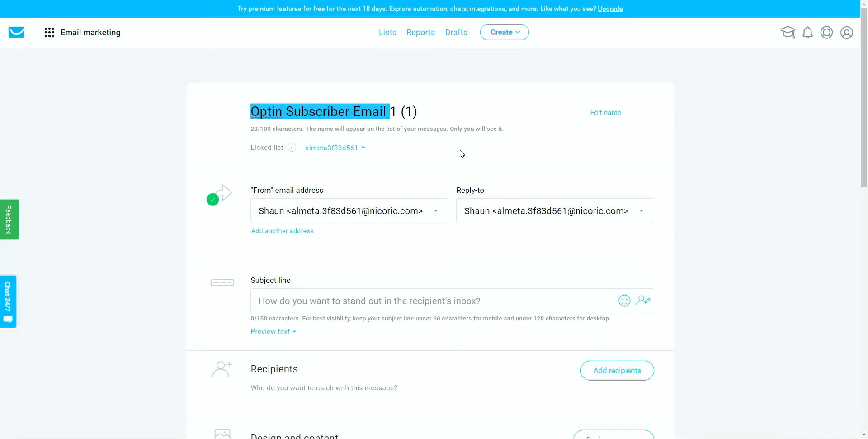
Step: Enter "Free Traffic Hack Using Social Media" as the message's subject line
mouse_move(290, 153)
scroll(406, 253, down, 3)
click(425, 171)
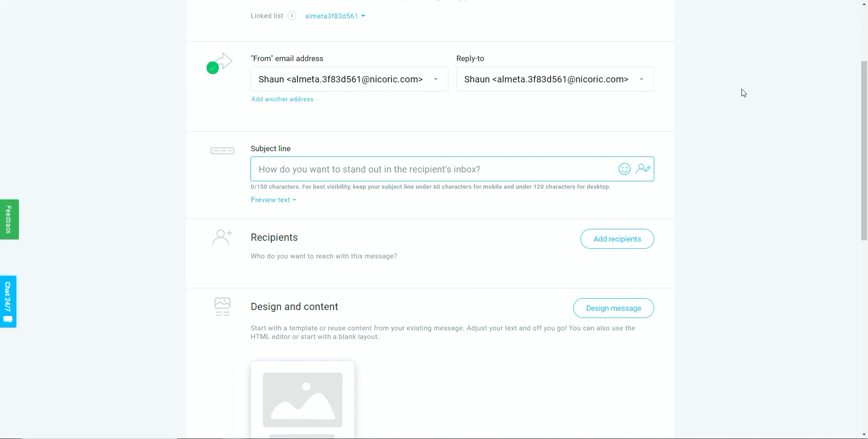
click(221, 122)
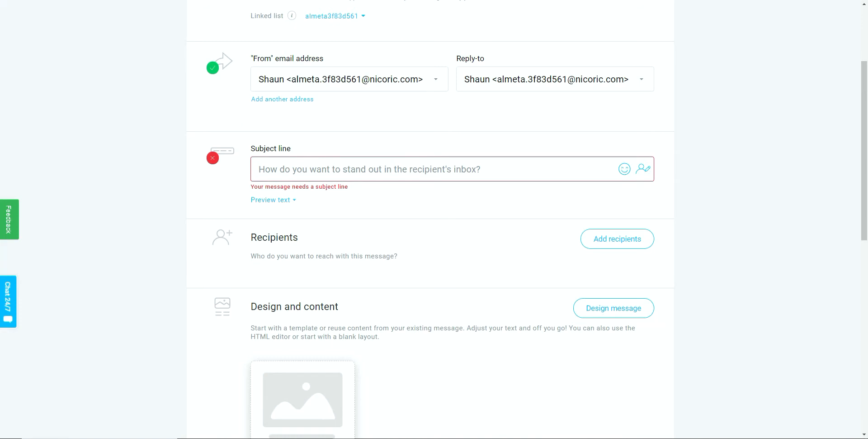
click(300, 170)
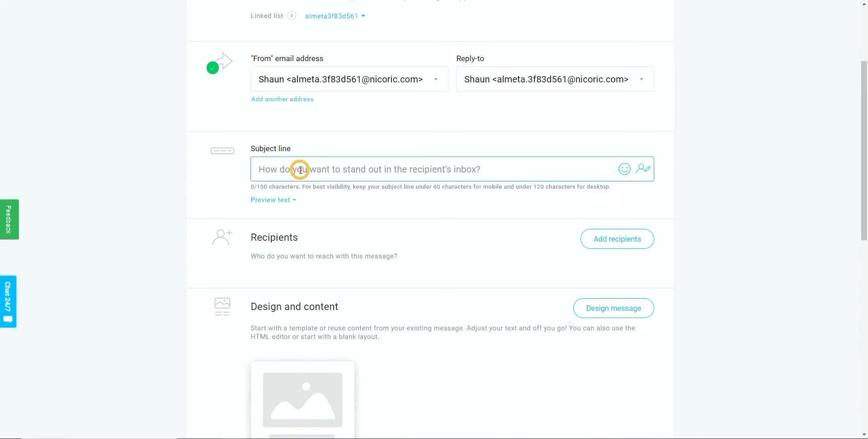
text(Free Traffic Hack Using Social Media)
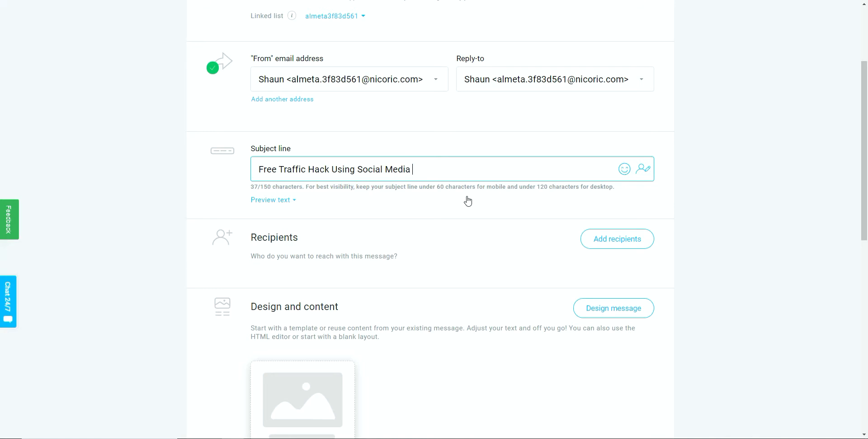
Step: Add the account's default contact list, shown just above Getresponse Test, as the newsletter's recipients
scroll(470, 233, down, 1)
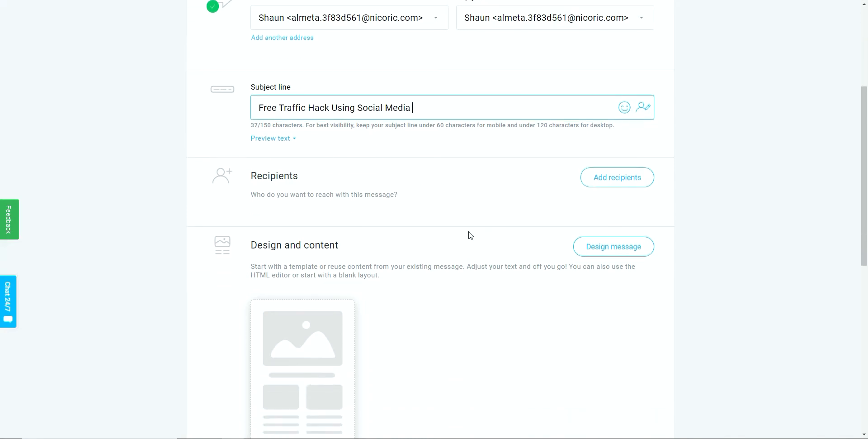
click(604, 182)
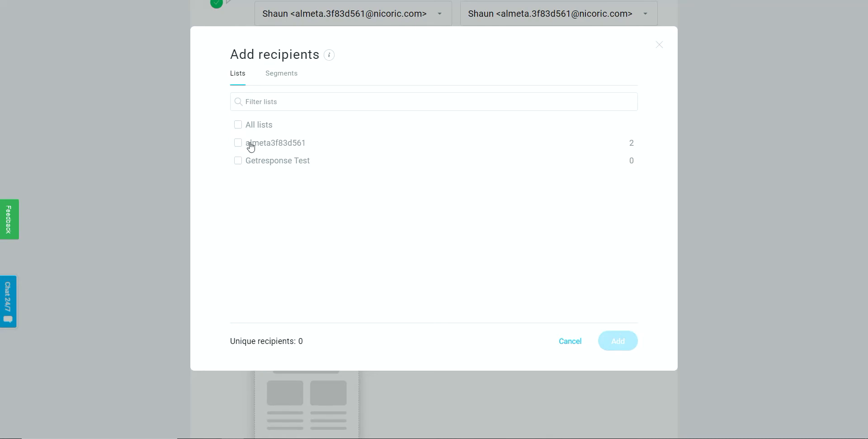
click(237, 144)
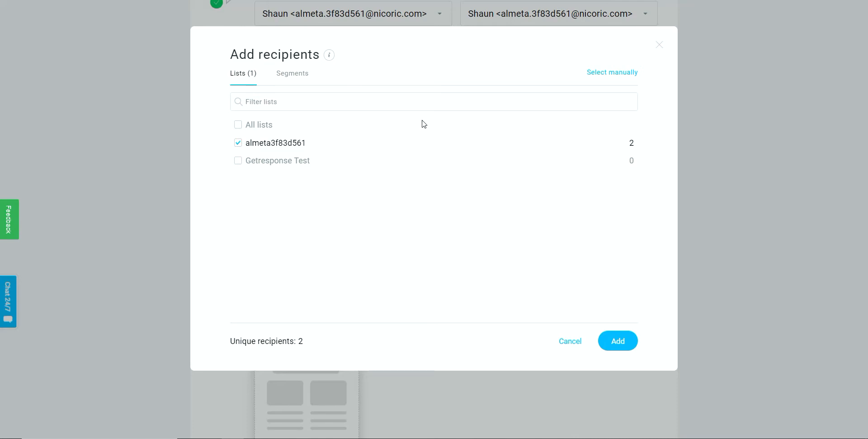
click(617, 341)
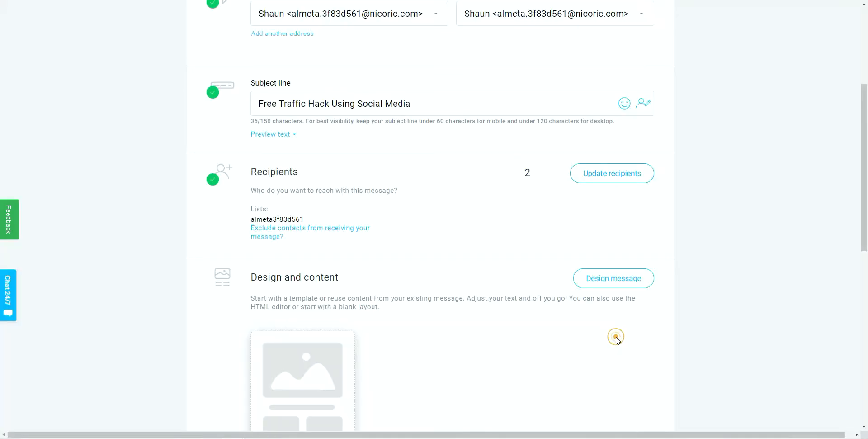
Step: Open the template selection for the newsletter's design and content
scroll(516, 241, down, 4)
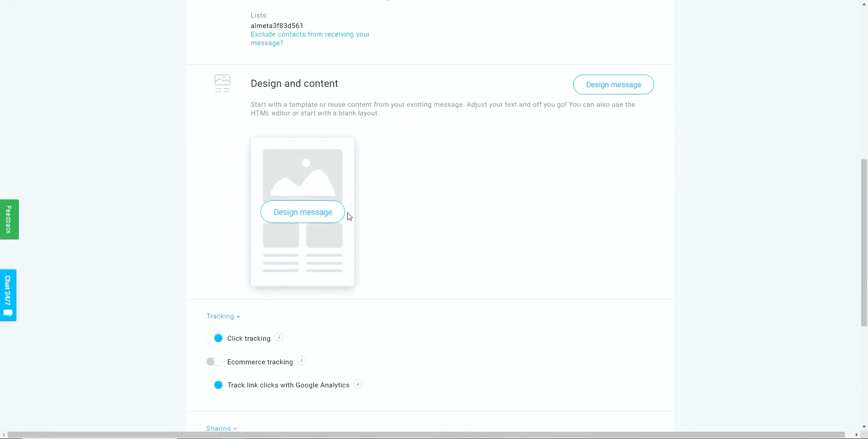
mouse_move(347, 157)
click(295, 218)
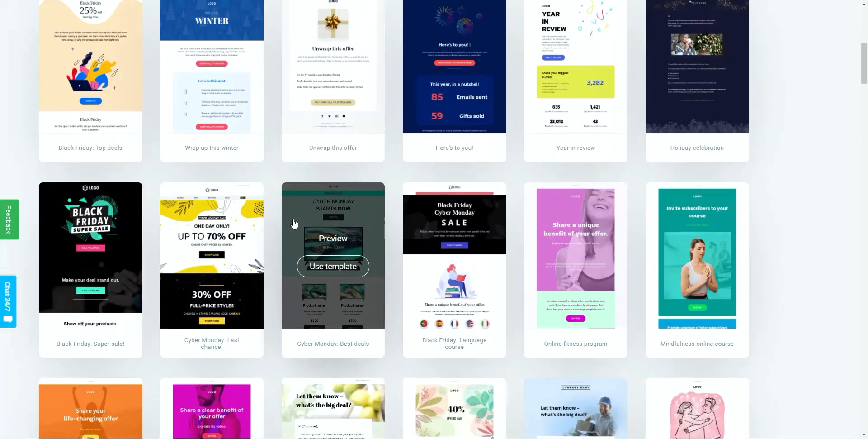
Step: Look through the gallery of predesigned newsletter templates
scroll(293, 223, up, 7)
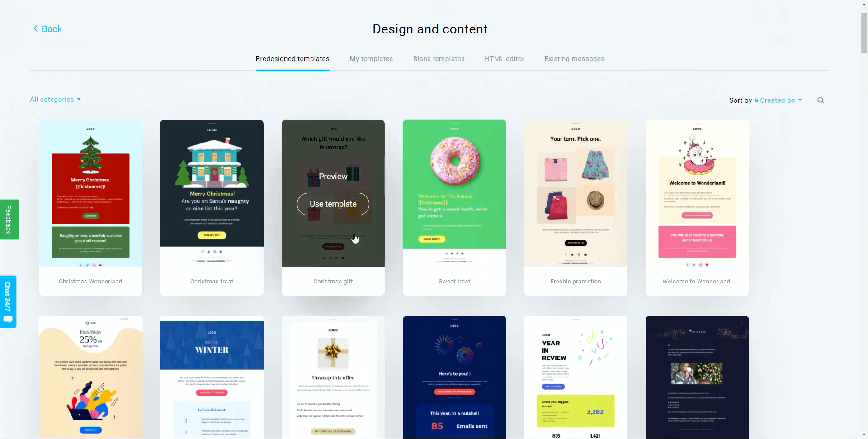
scroll(799, 239, down, 5)
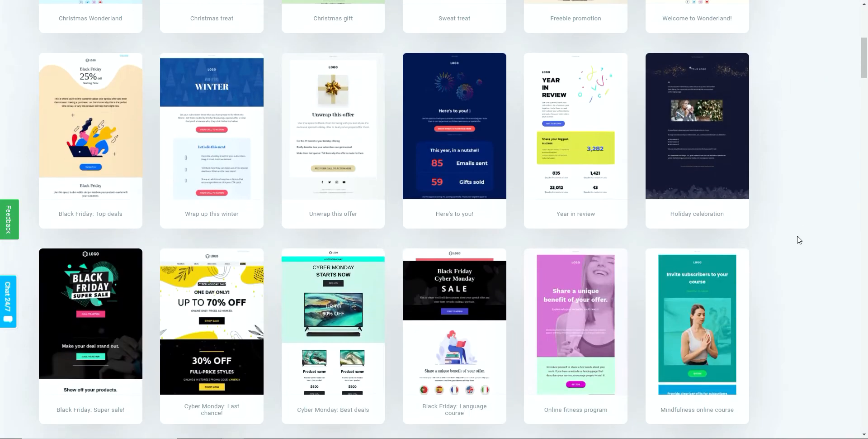
scroll(800, 239, down, 2)
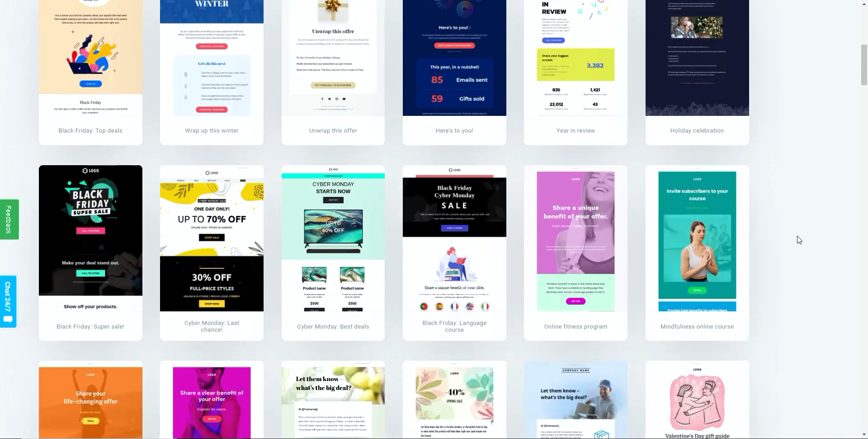
scroll(799, 239, up, 8)
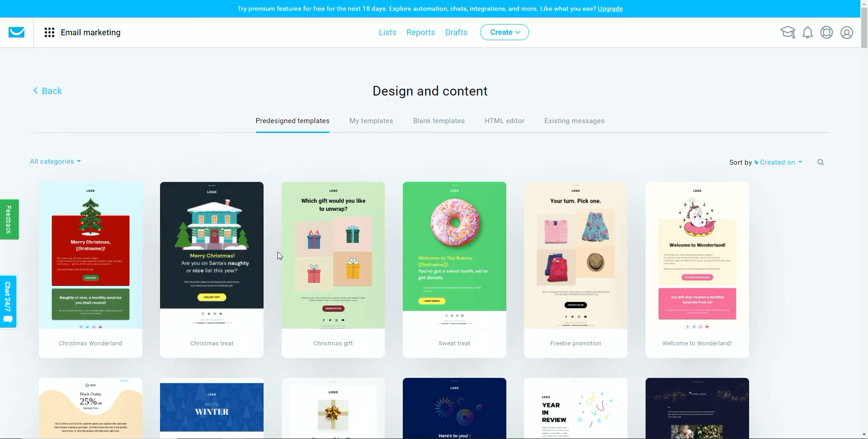
scroll(809, 293, down, 4)
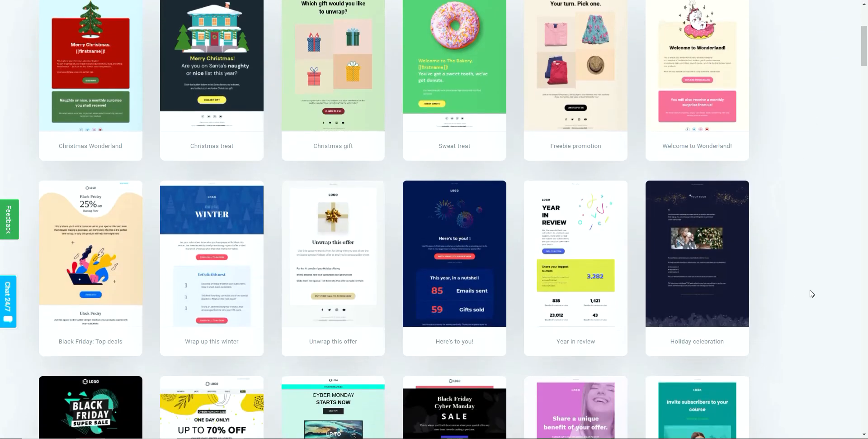
scroll(809, 293, down, 10)
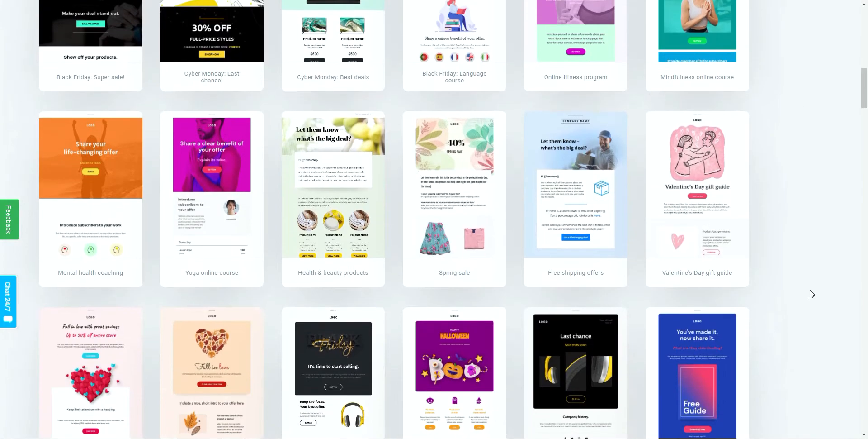
scroll(809, 293, up, 14)
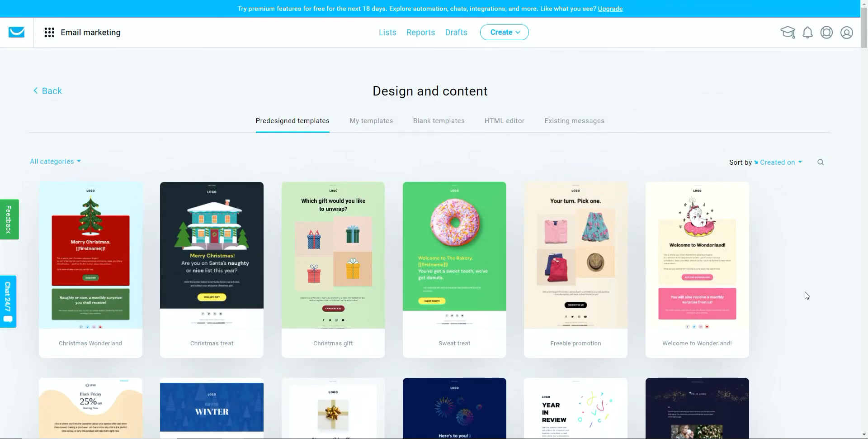
Step: Start the message design from the completely blank template instead of a predesigned or column layout
click(420, 126)
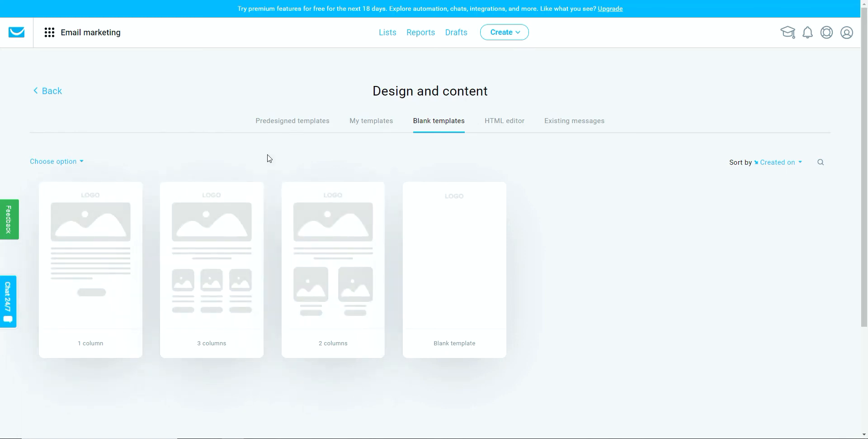
mouse_move(450, 267)
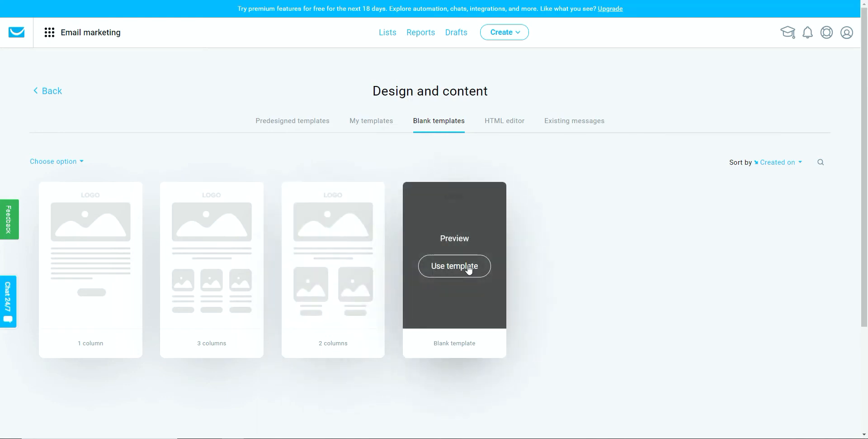
click(468, 269)
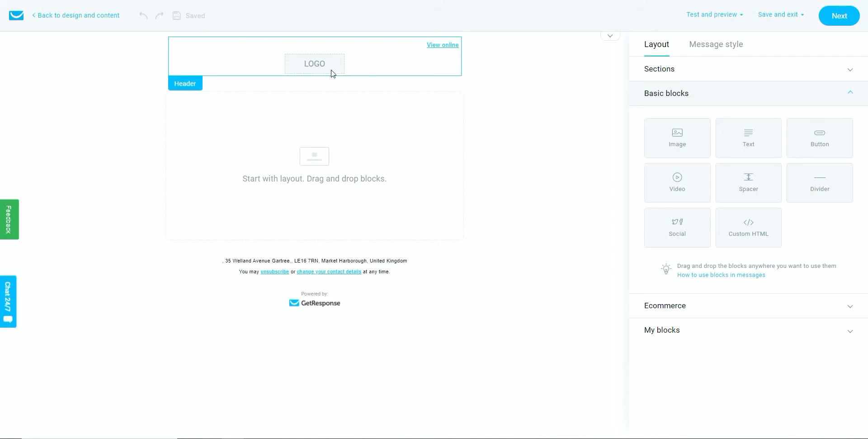
Step: Hide the logo and the "View online" link in the message header, and return to the basic blocks
click(365, 66)
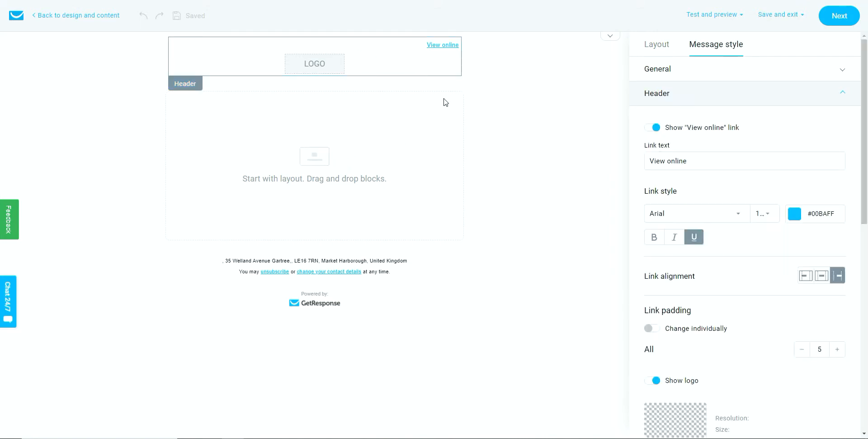
scroll(686, 301, down, 3)
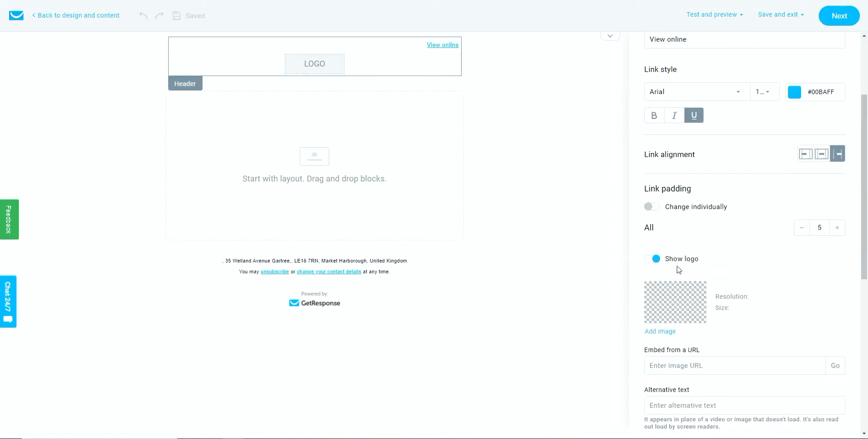
click(663, 263)
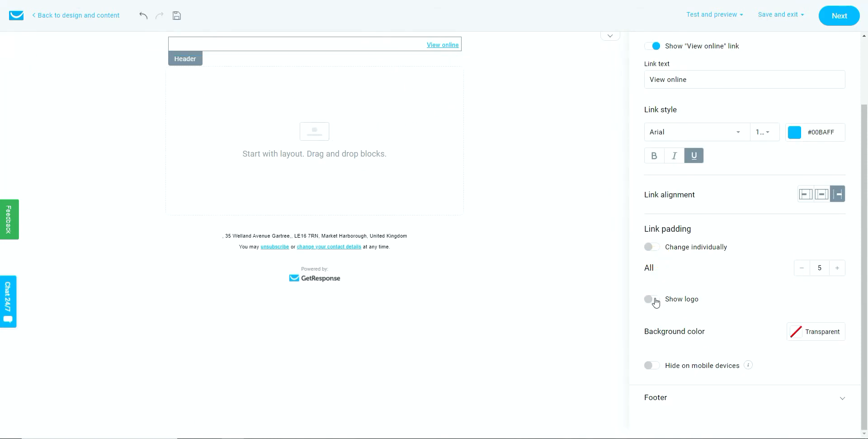
scroll(656, 181, up, 2)
click(653, 129)
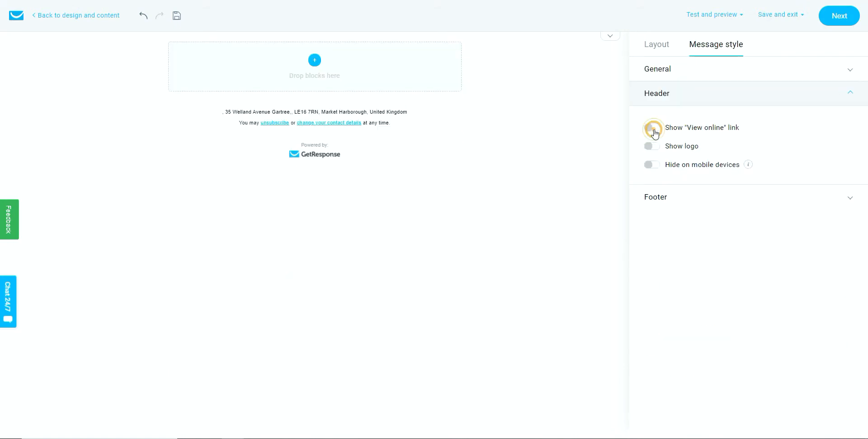
click(450, 229)
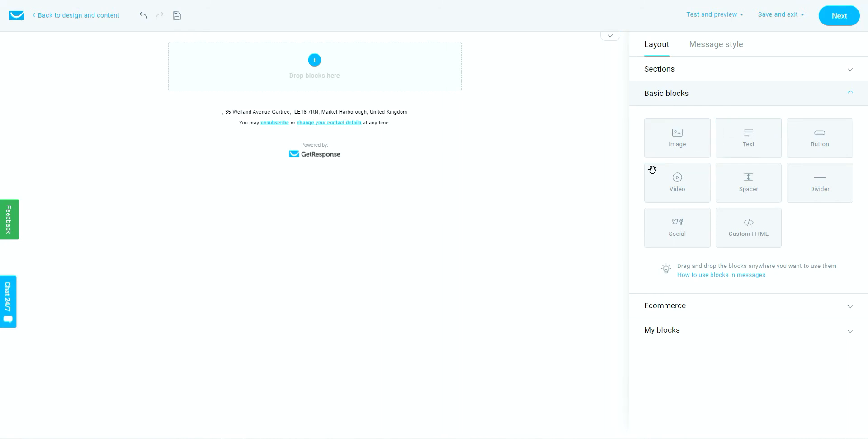
Step: Build the message body from a text block, a video block below it and a second text block beneath the video
drag(750, 141, 318, 73)
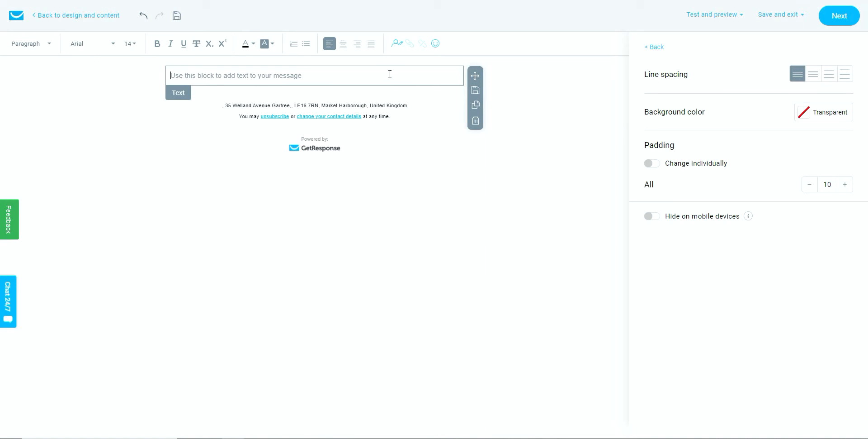
click(656, 48)
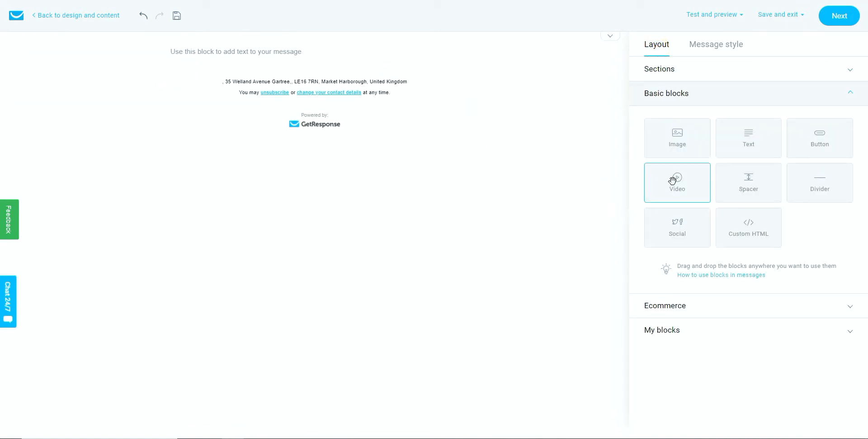
drag(673, 180, 276, 82)
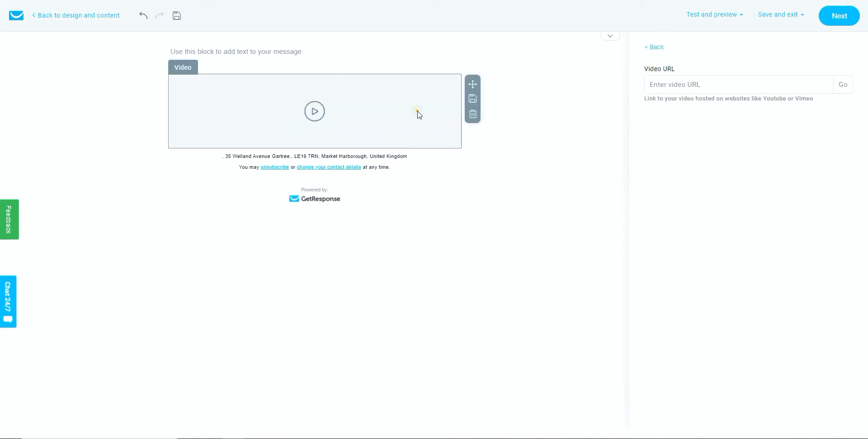
click(710, 84)
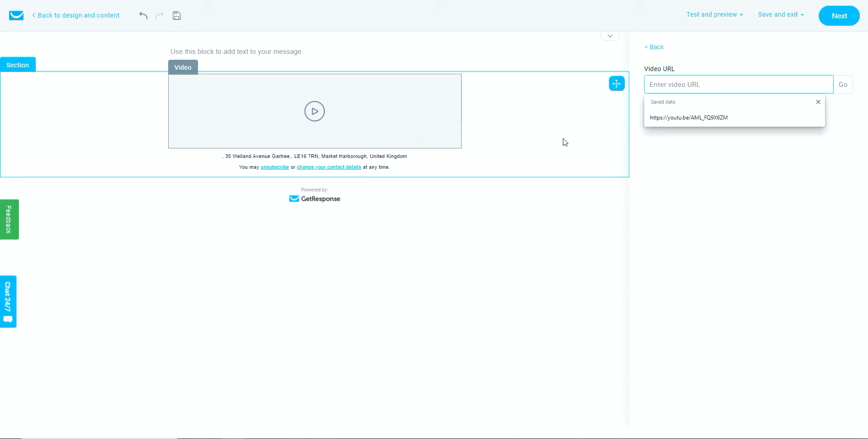
click(551, 192)
drag(768, 155, 330, 167)
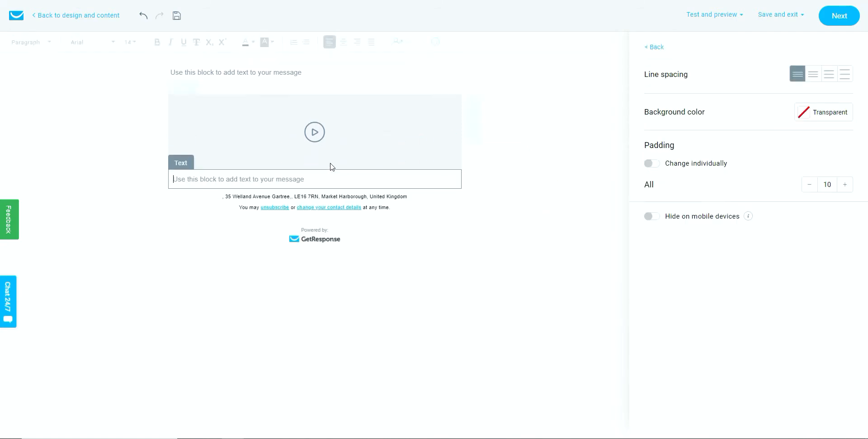
Step: Fill the text blocks above and below the video with the free traffic hack email copy, and set the upper block's font size to 18
click(270, 76)
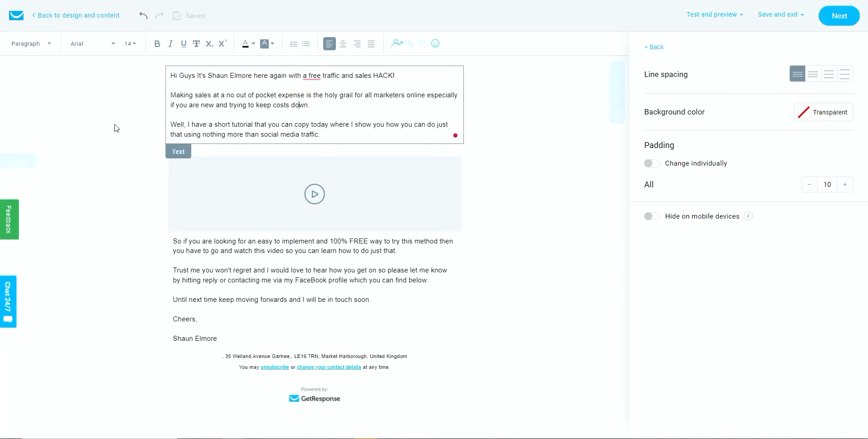
click(323, 135)
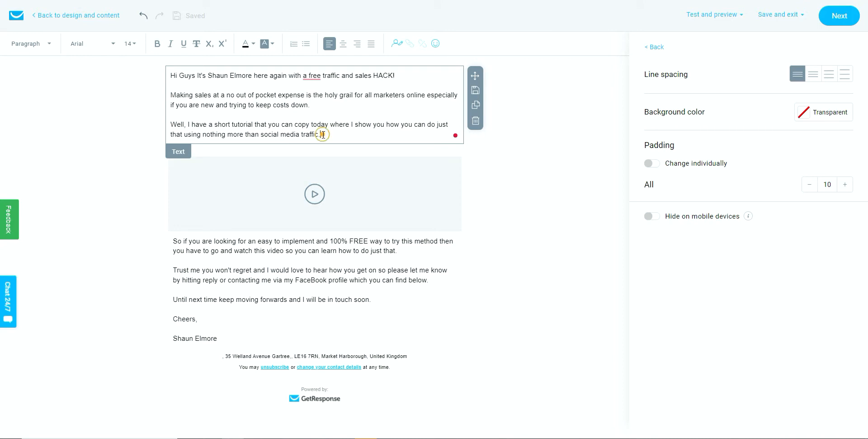
drag(324, 135, 170, 81)
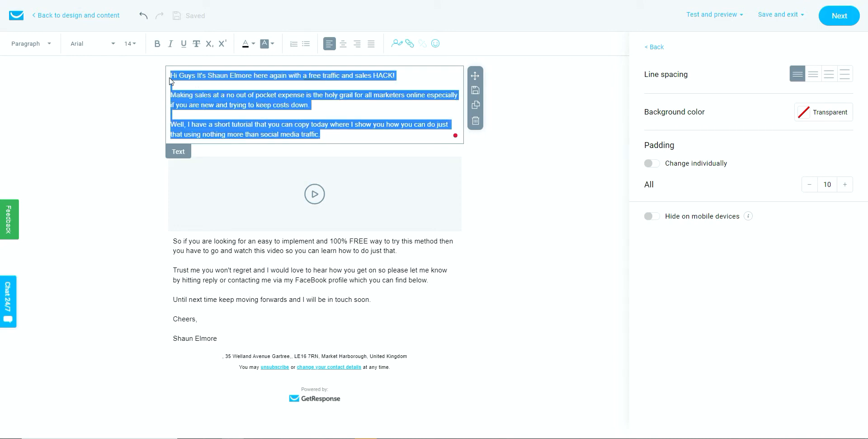
click(130, 44)
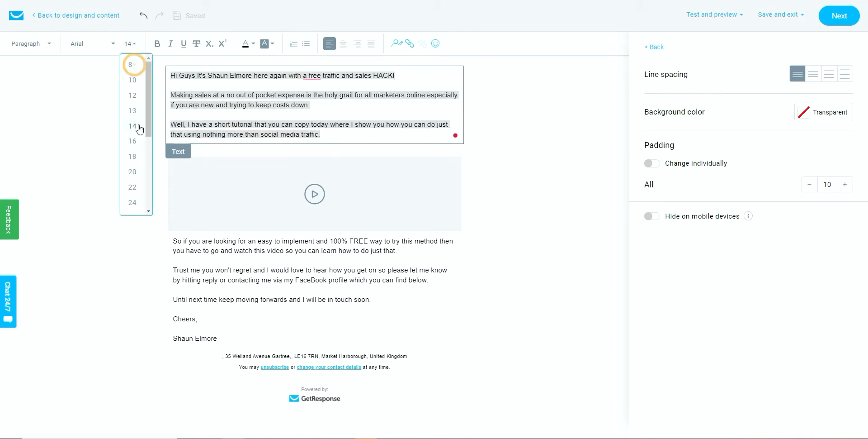
click(139, 159)
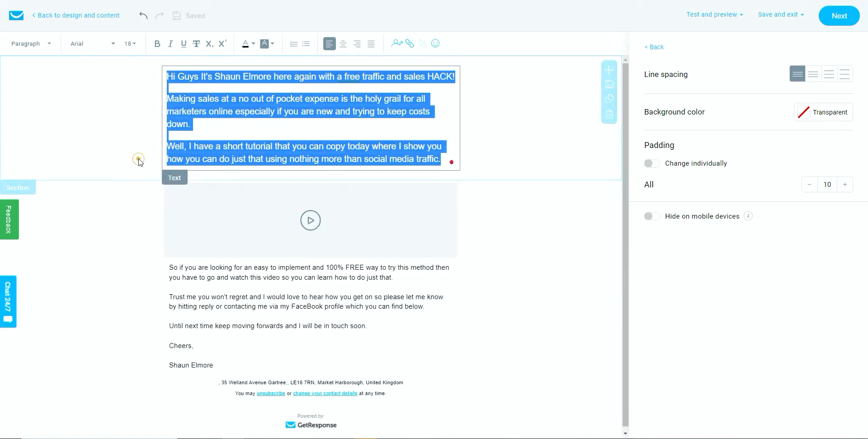
click(314, 123)
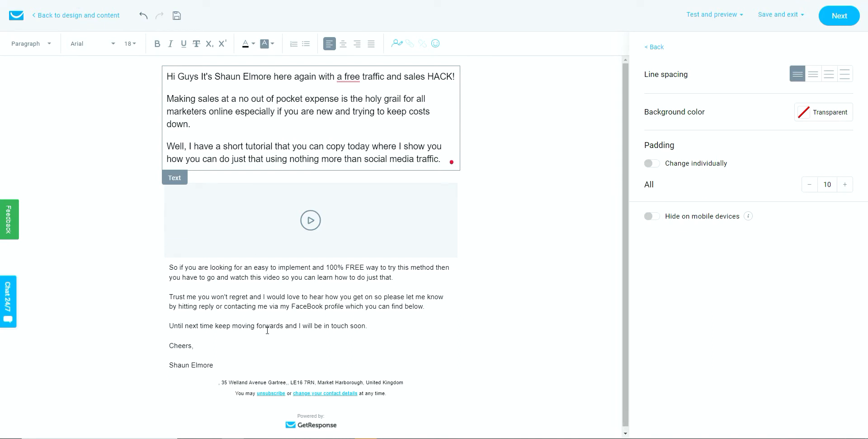
Step: Set the font size of all text in the block below the video to 18
click(273, 296)
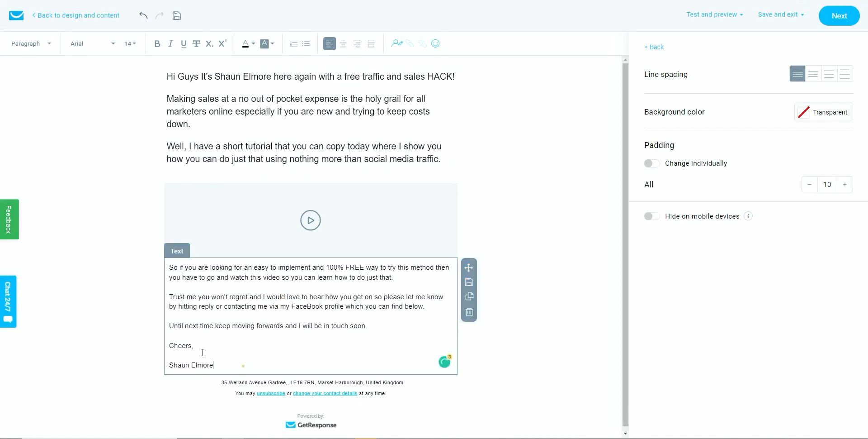
triple_click(245, 365)
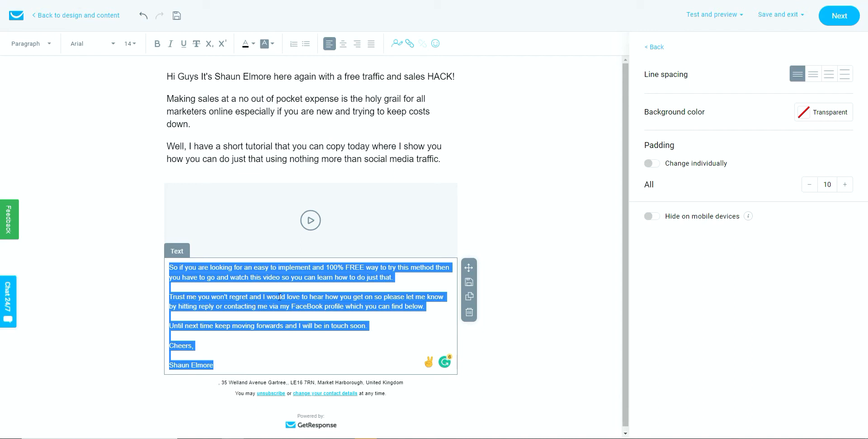
click(138, 46)
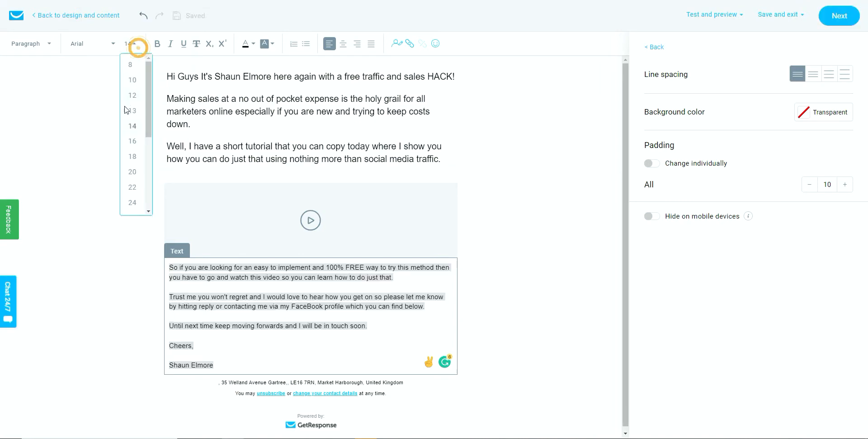
click(134, 156)
click(303, 301)
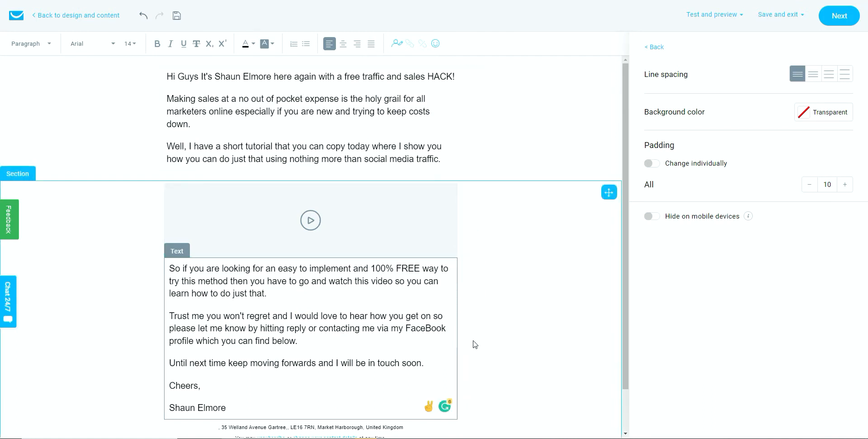
click(392, 231)
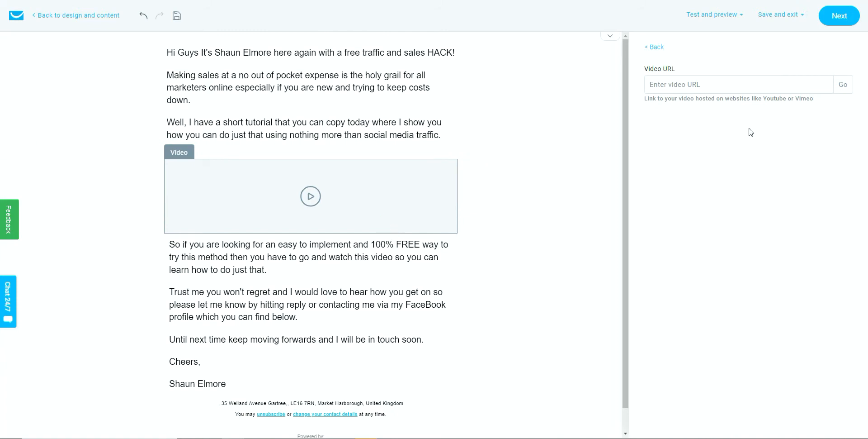
click(723, 75)
click(702, 117)
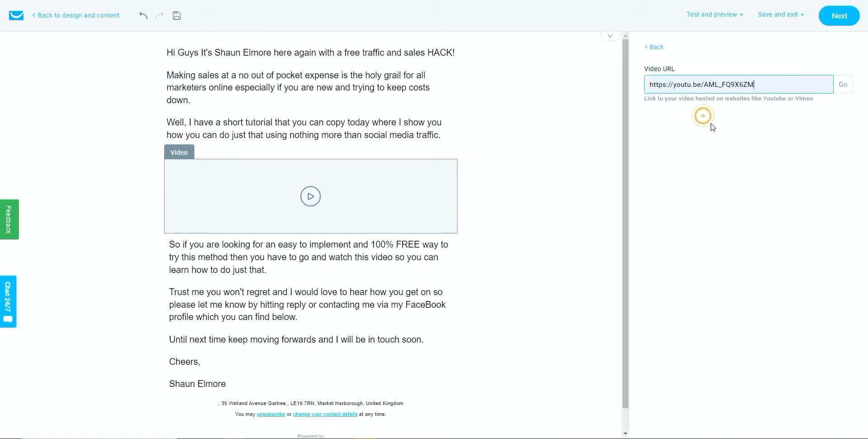
click(843, 90)
click(844, 90)
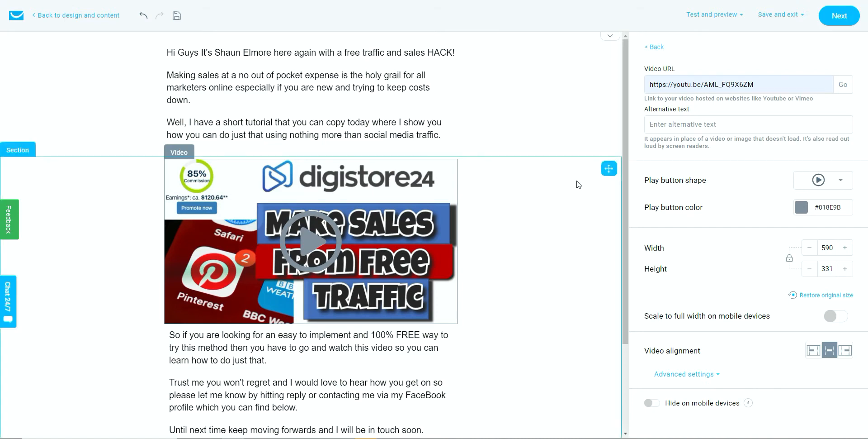
Step: Add an image block directly below the video and fill it with the stored ebook-1200-1000x630 image
click(651, 55)
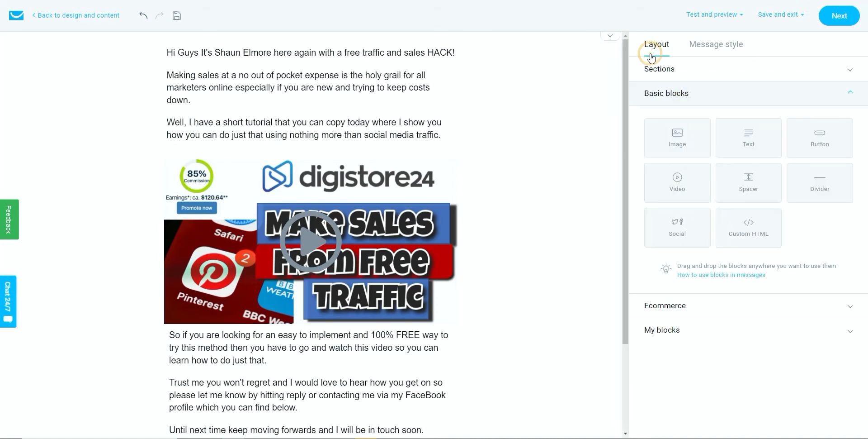
drag(676, 138, 387, 370)
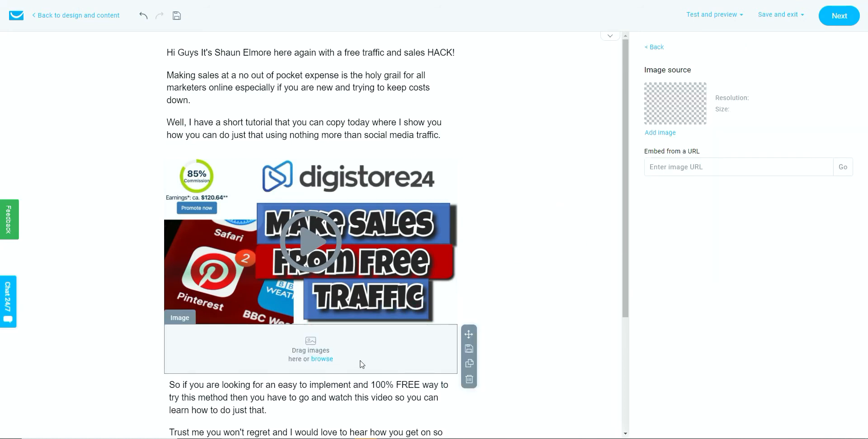
click(321, 360)
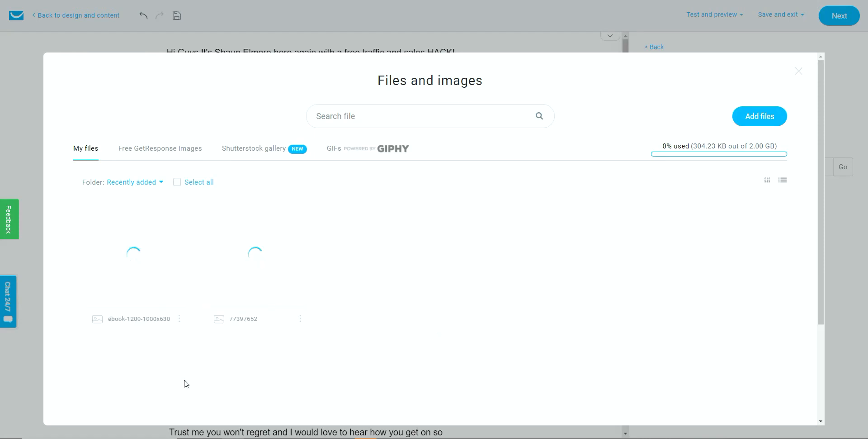
mouse_move(136, 257)
click(134, 255)
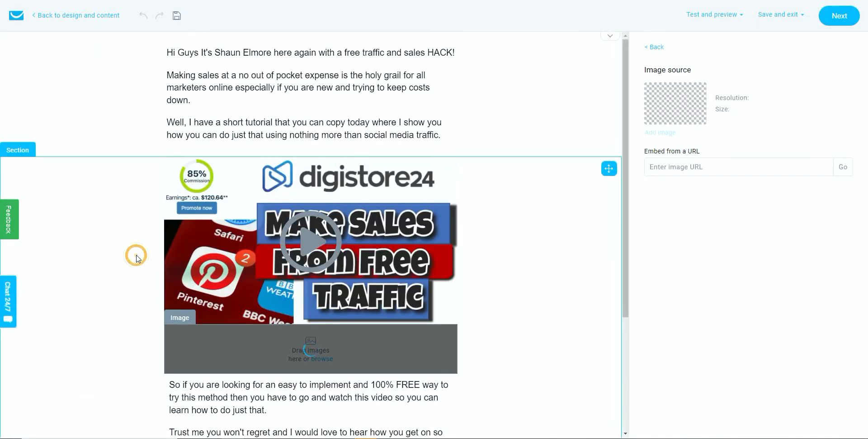
scroll(466, 323, down, 4)
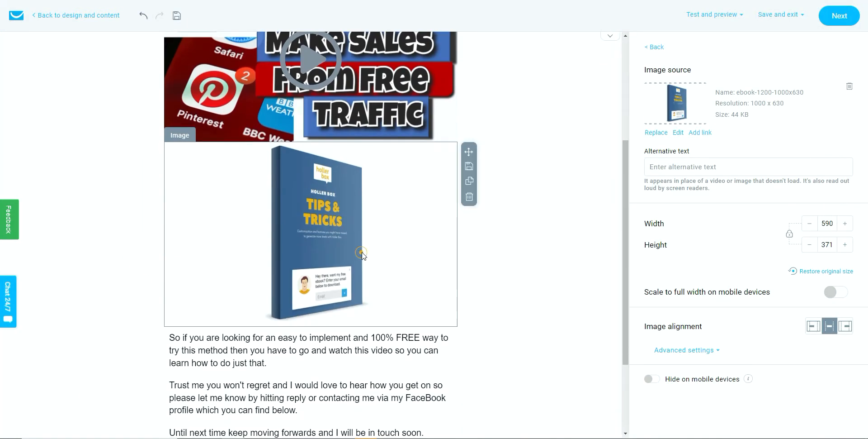
Step: Reduce the ebook image to 345 wide by 217 high and set its alignment to left
click(809, 223)
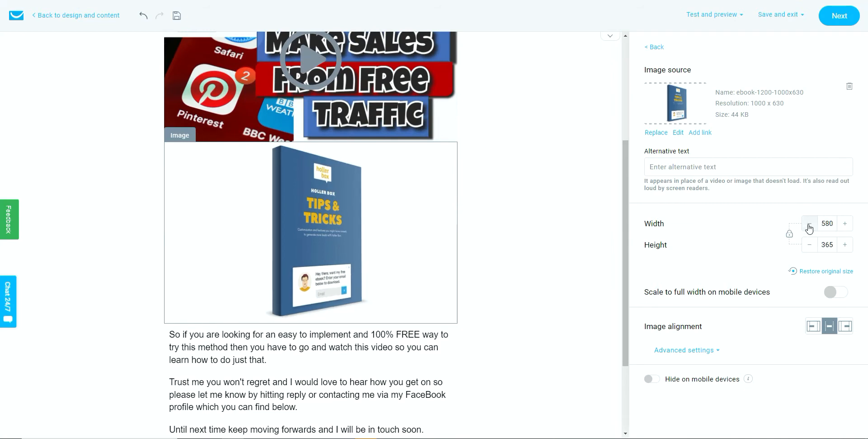
click(809, 223)
click(810, 223)
click(809, 224)
click(810, 224)
click(809, 223)
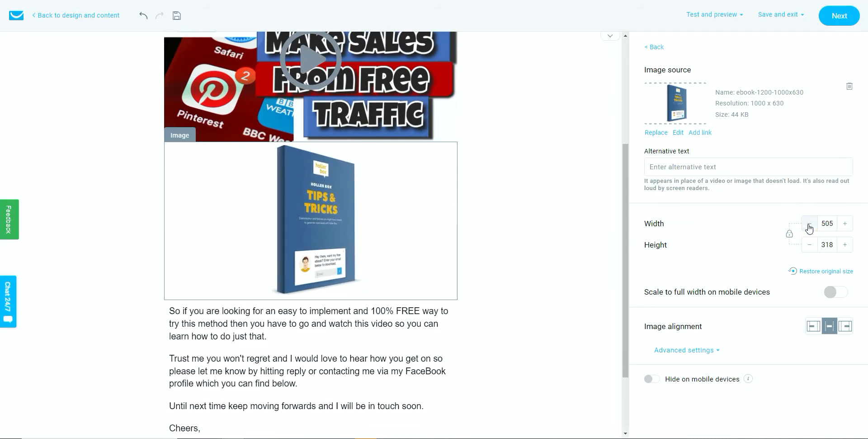
click(809, 224)
click(809, 223)
click(809, 223)
click(809, 224)
click(810, 223)
click(809, 223)
click(809, 223)
click(809, 224)
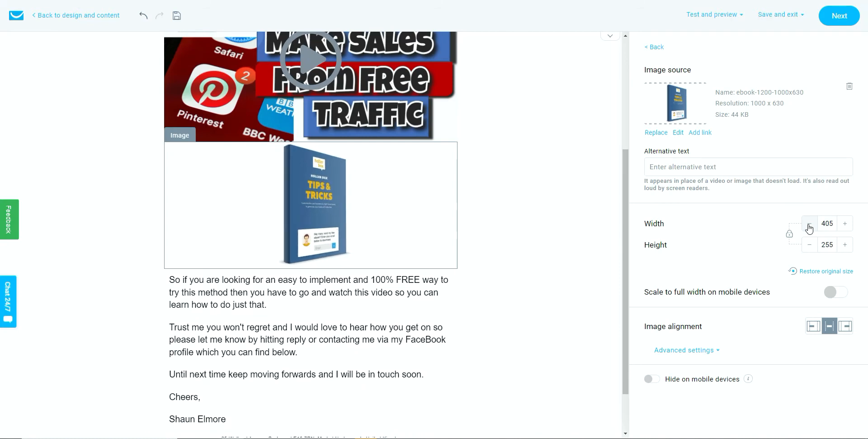
click(809, 224)
click(810, 223)
click(809, 224)
click(809, 223)
click(810, 223)
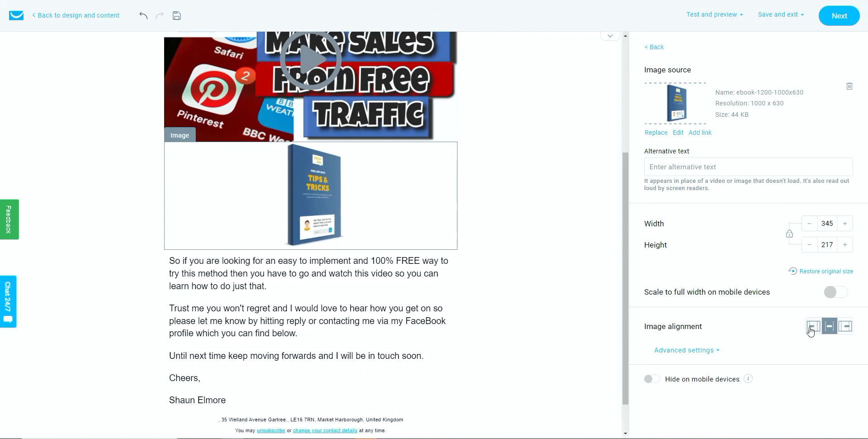
click(813, 326)
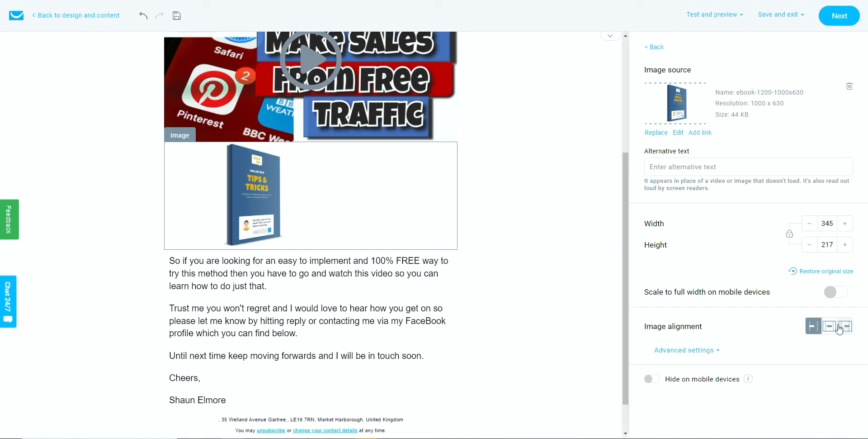
Step: Delete the ebook image block from the message
mouse_move(354, 184)
click(419, 172)
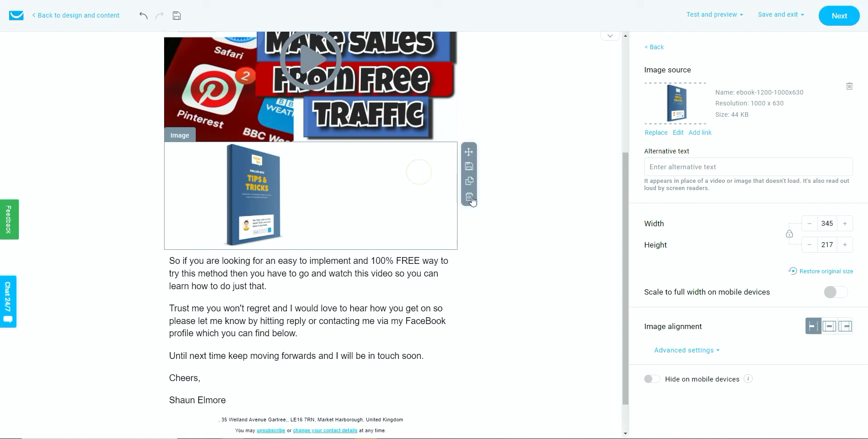
click(469, 197)
scroll(511, 266, up, 5)
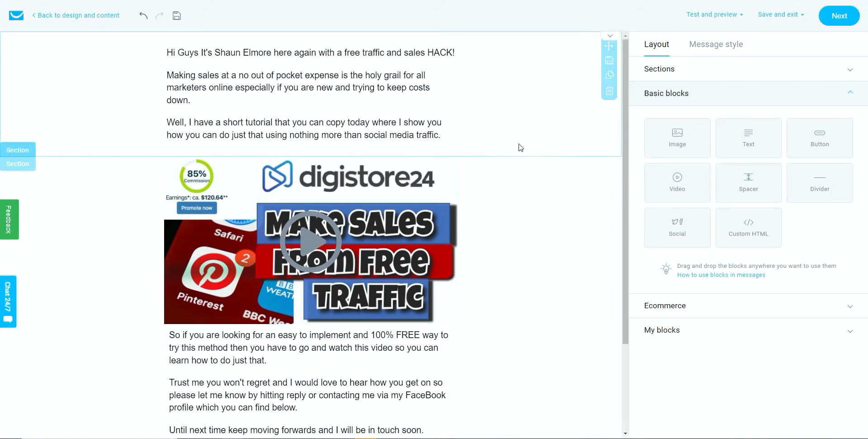
Step: Open the message preview and read through the whole desktop version
click(708, 14)
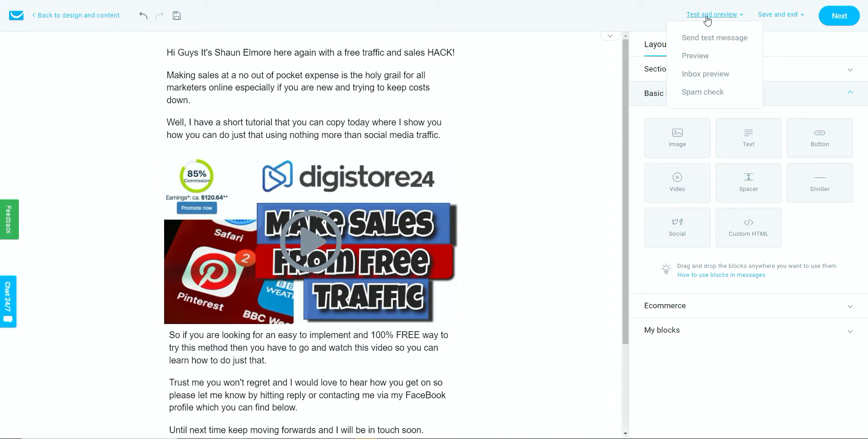
click(695, 56)
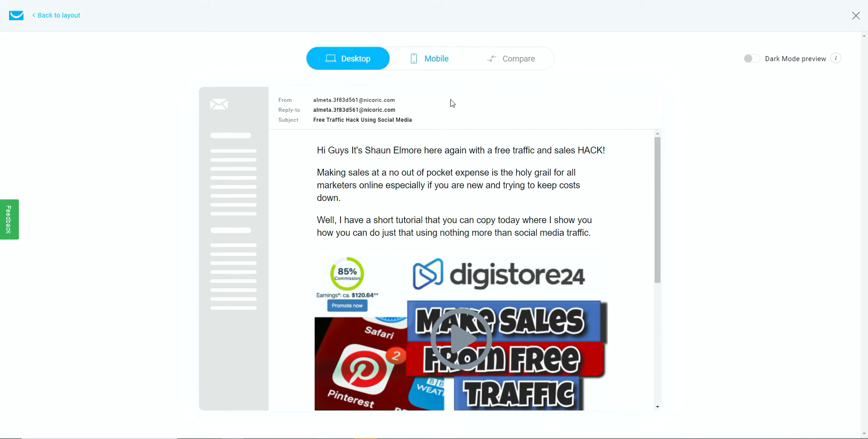
scroll(640, 204, down, 5)
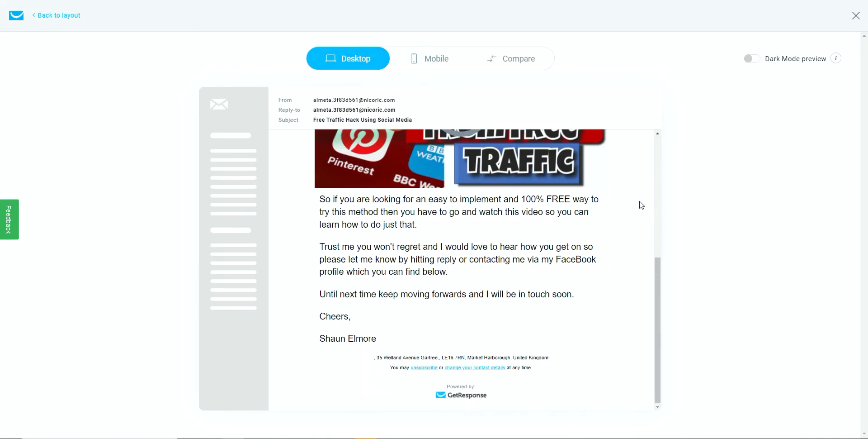
scroll(611, 284, up, 4)
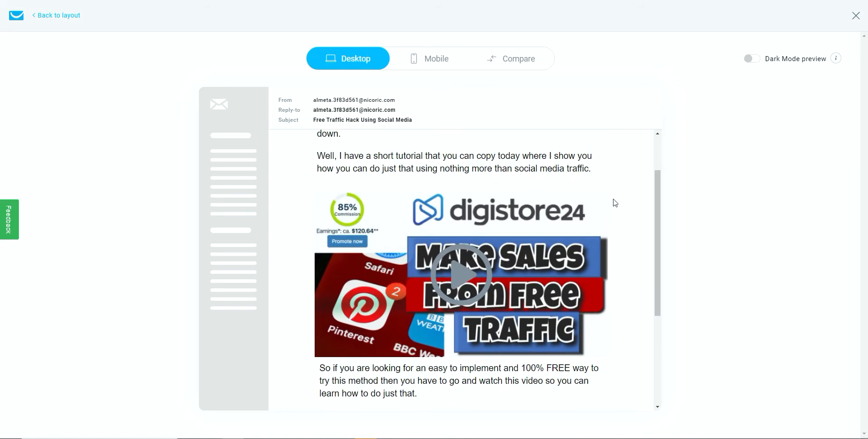
scroll(611, 181, up, 2)
Step: Examine the full message in the mobile preview, check the desktop version once more and close the preview
click(438, 63)
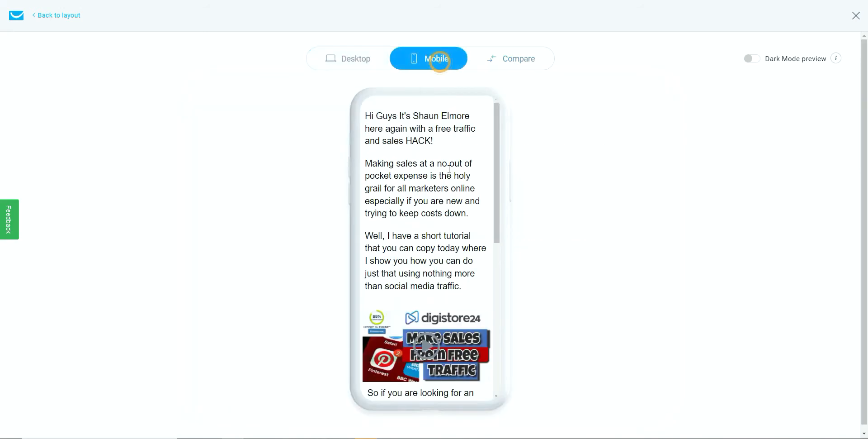
scroll(452, 174, down, 10)
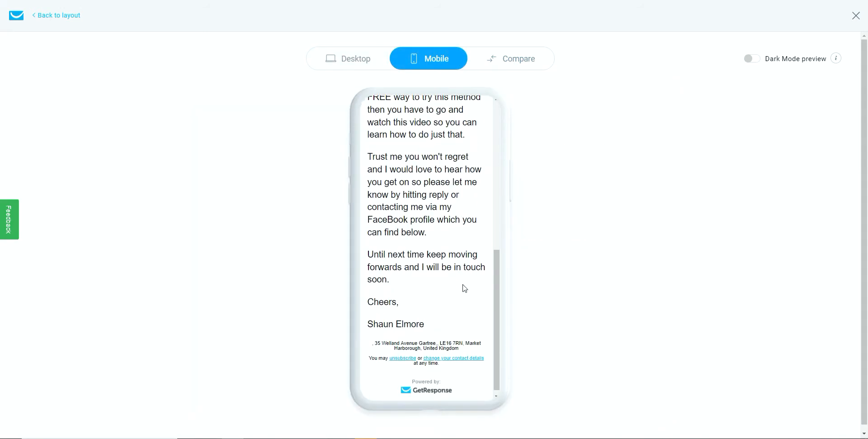
scroll(465, 288, up, 10)
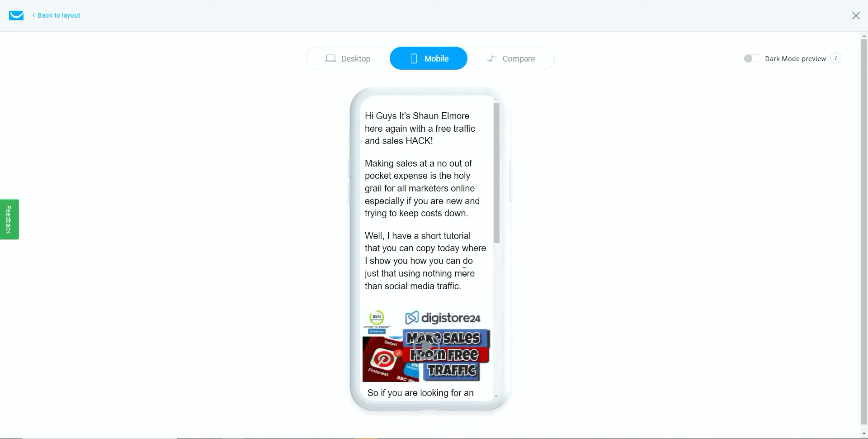
click(351, 67)
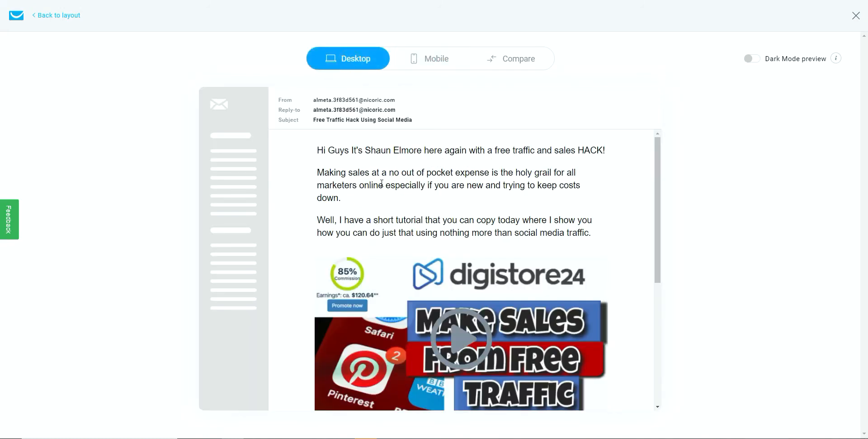
scroll(446, 195, down, 5)
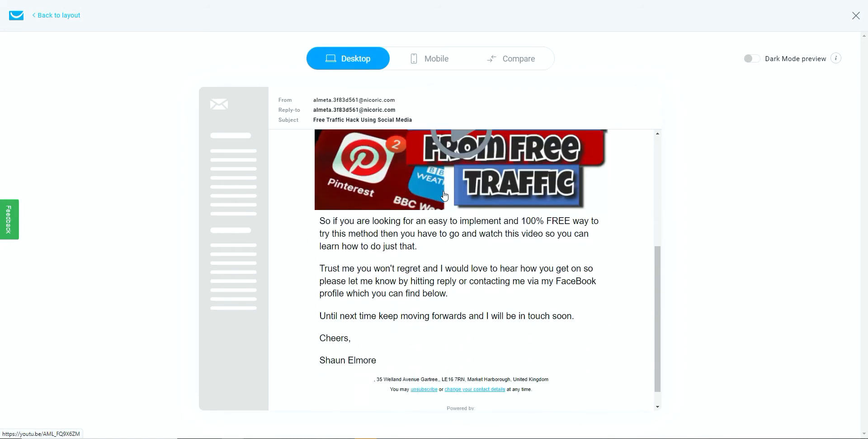
scroll(534, 285, up, 5)
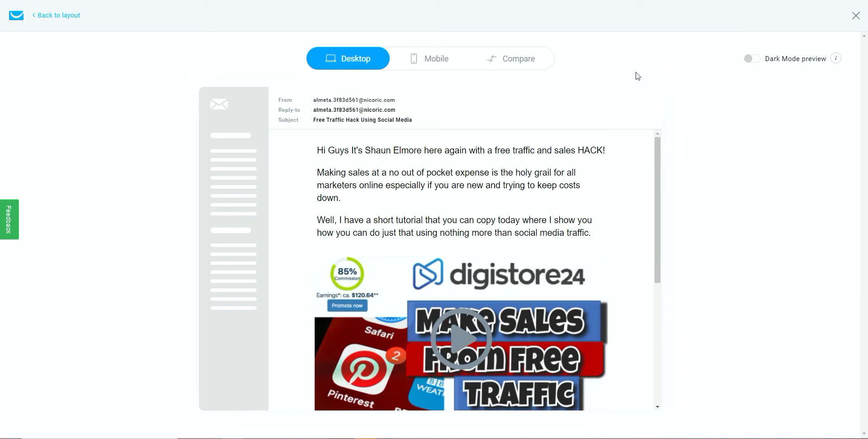
click(855, 15)
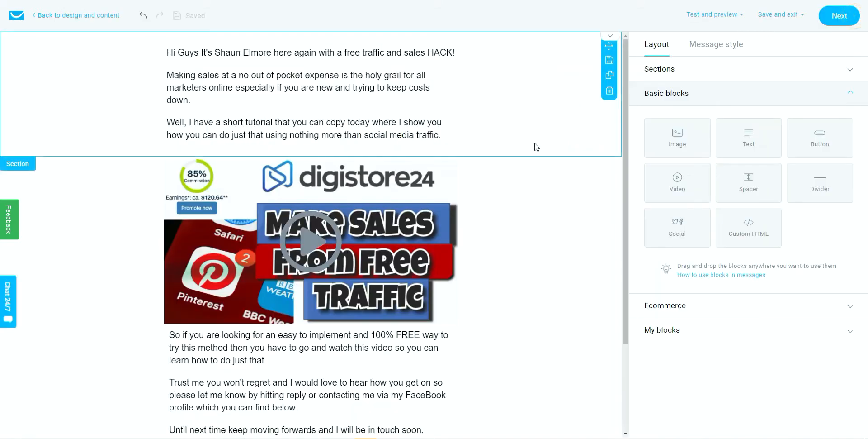
Step: Link the words "me via my FaceBook" in the lower text block to the sender's profile web address copied from Facebook
scroll(541, 258, down, 3)
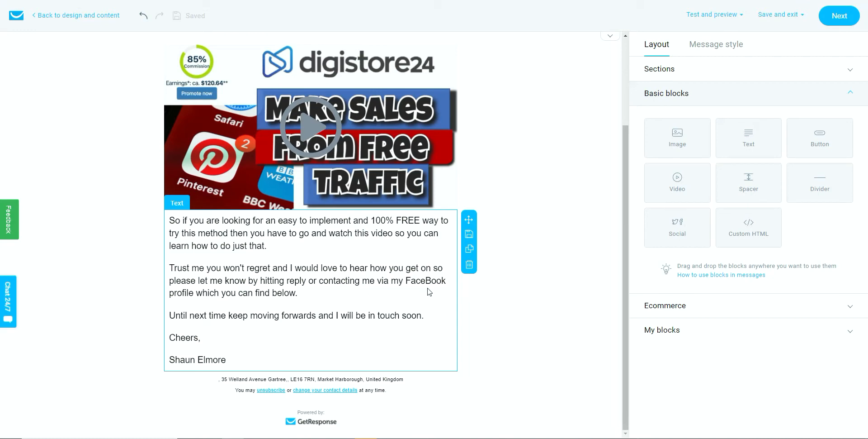
drag(447, 280, 364, 285)
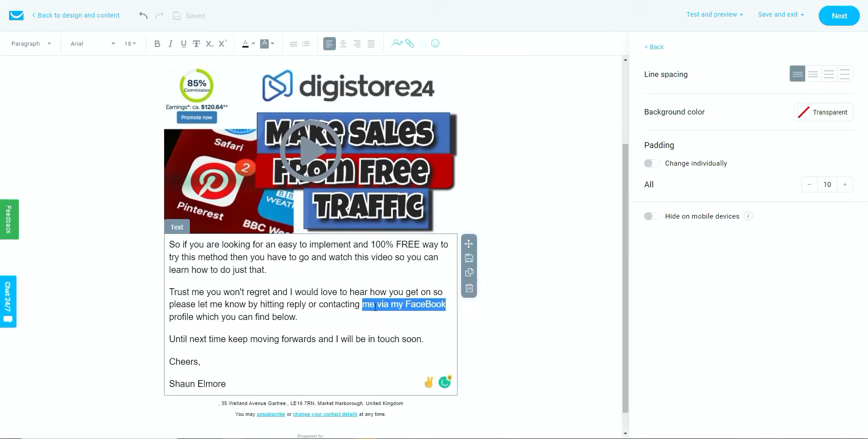
click(409, 43)
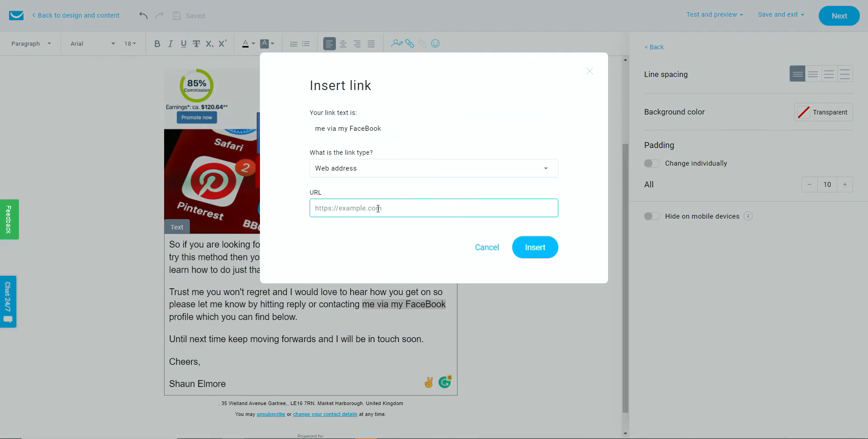
click(214, 1)
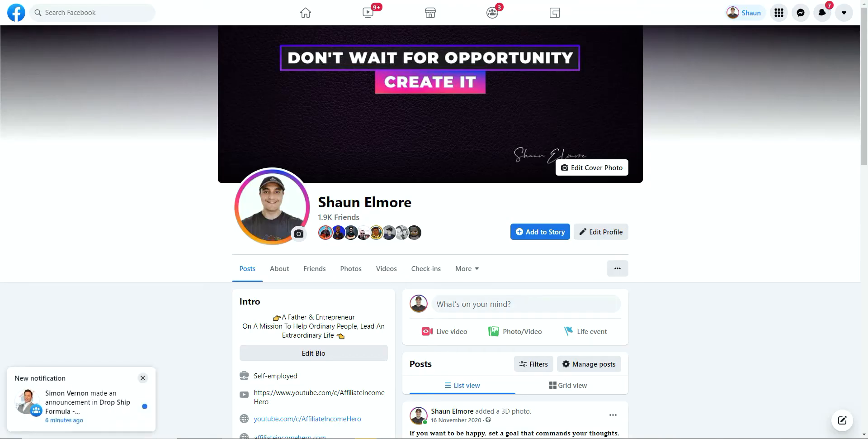
click(289, 0)
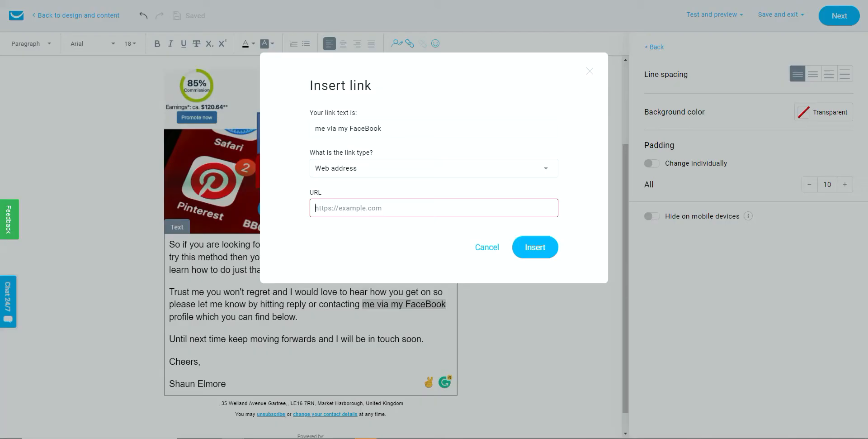
click(375, 213)
text(https://www.facebook.com/shaun.elmore.758)
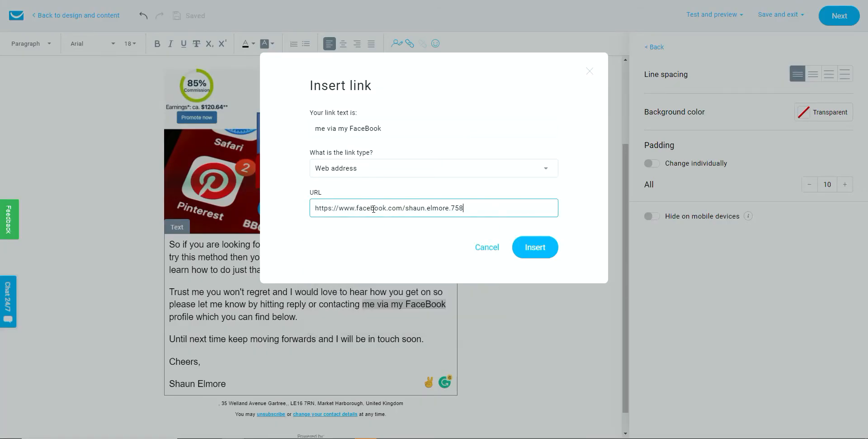
click(534, 246)
click(404, 324)
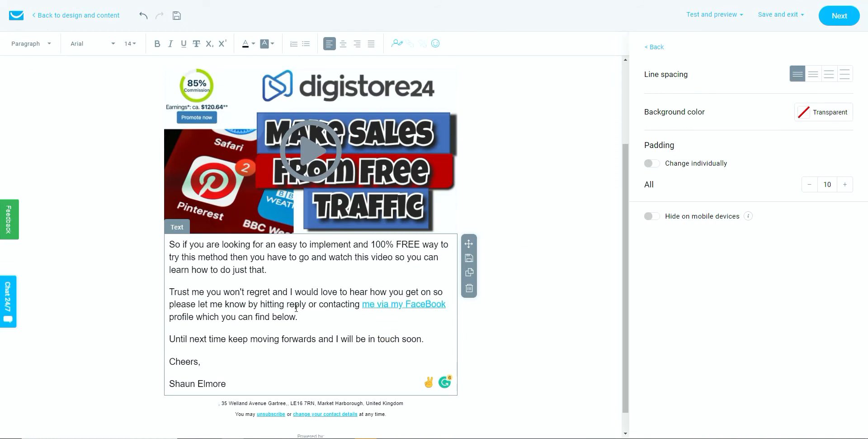
Step: Finish the message design and review the newsletter's sender, subject, recipients, content, tracking and sending options
scroll(506, 229, up, 3)
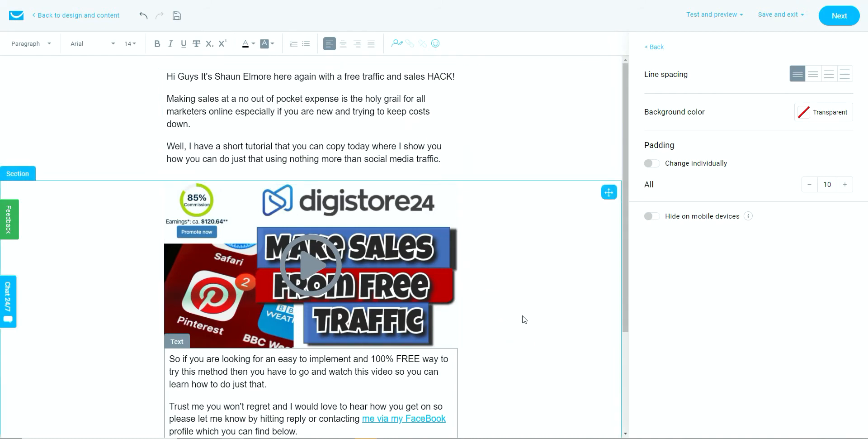
click(845, 17)
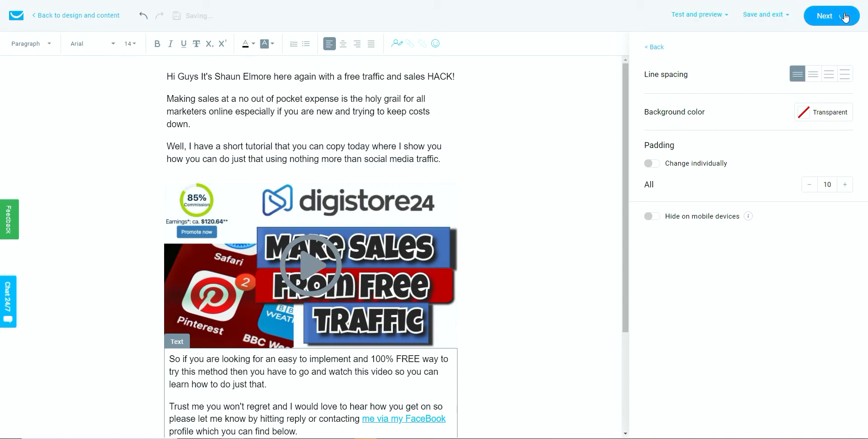
scroll(416, 126, down, 14)
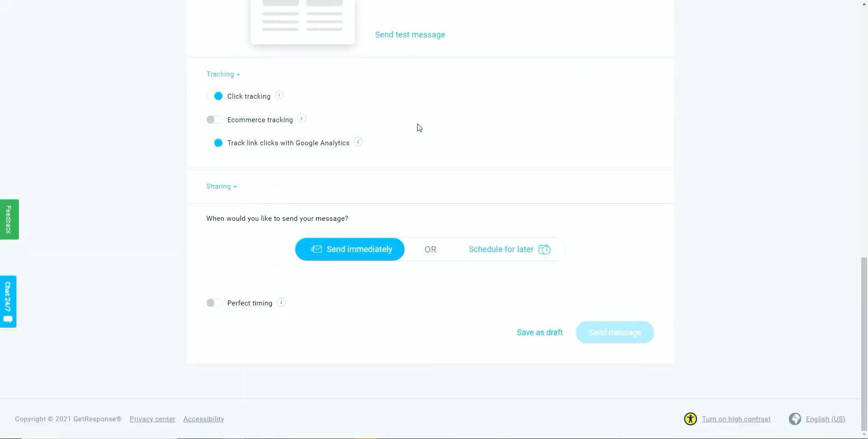
scroll(488, 165, up, 12)
scroll(468, 175, up, 3)
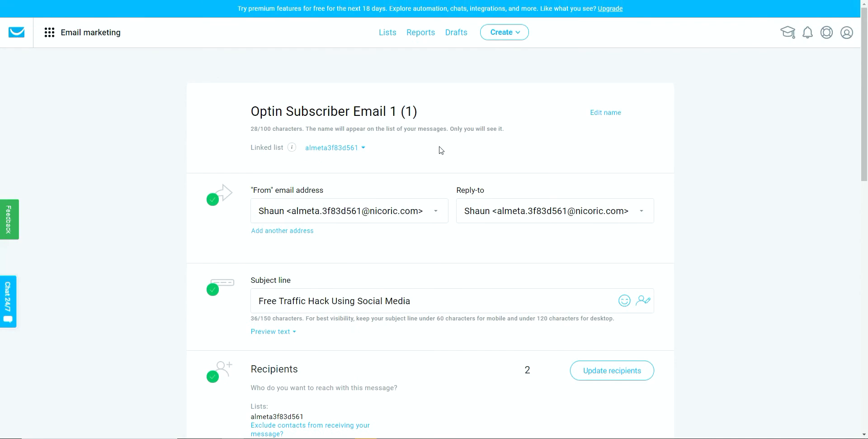
scroll(486, 231, down, 7)
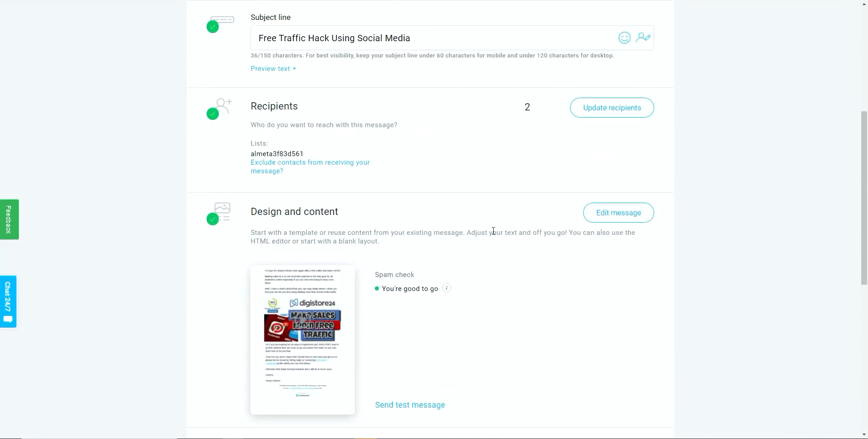
Step: Dismiss the saving tip, save the newsletter as a draft and open the list of drafts
scroll(493, 231, down, 8)
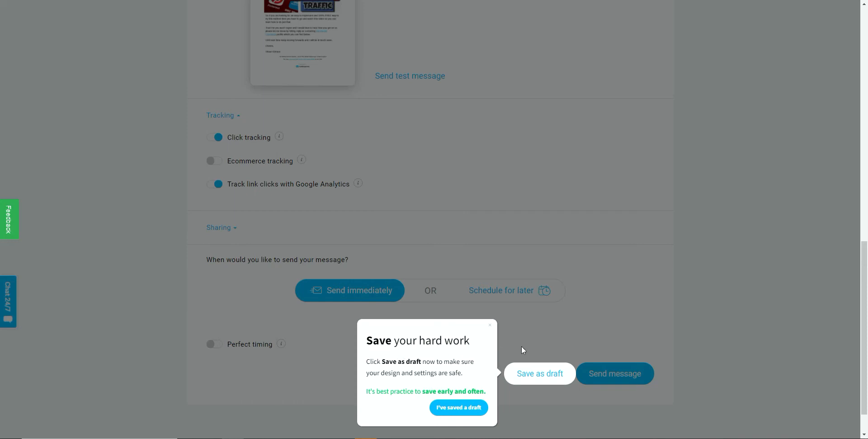
click(490, 325)
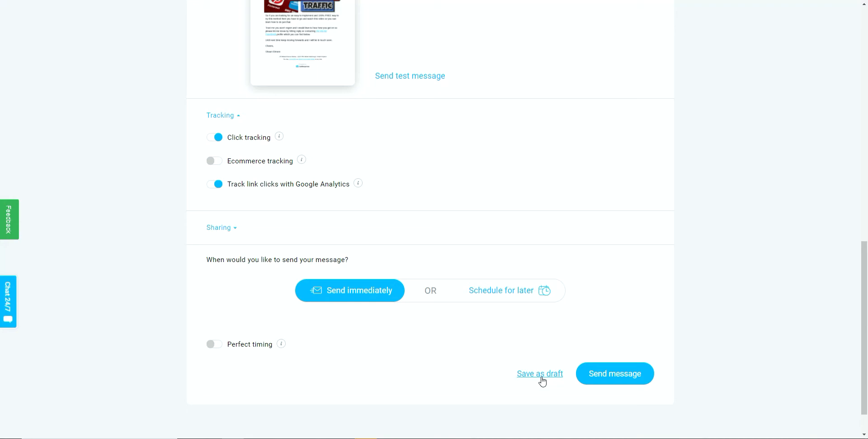
click(542, 378)
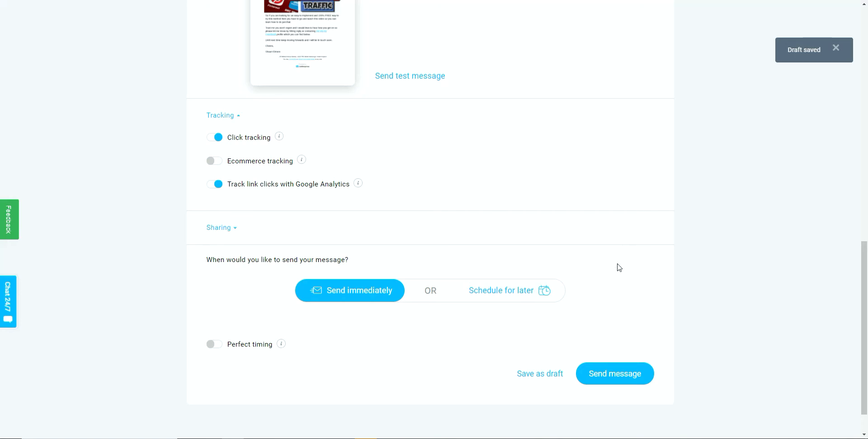
scroll(616, 268, up, 14)
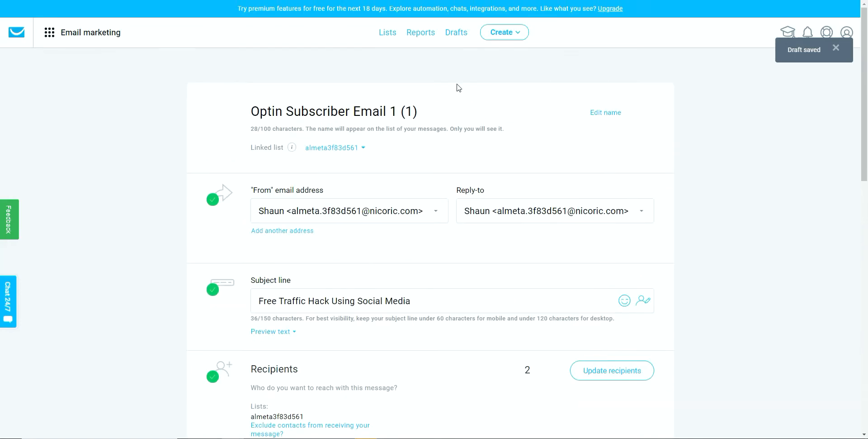
click(454, 35)
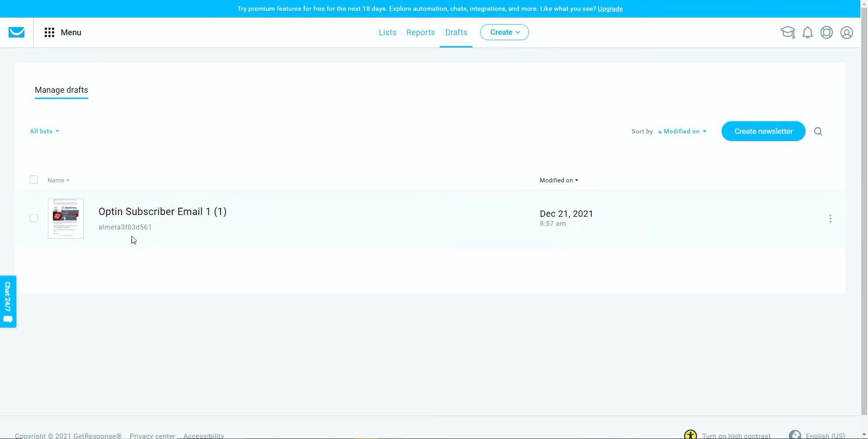
Step: Create another newsletter named "Optin Subscriber Email 1 (Resend)", reusing the wording of the existing draft's name
drag(95, 212, 208, 219)
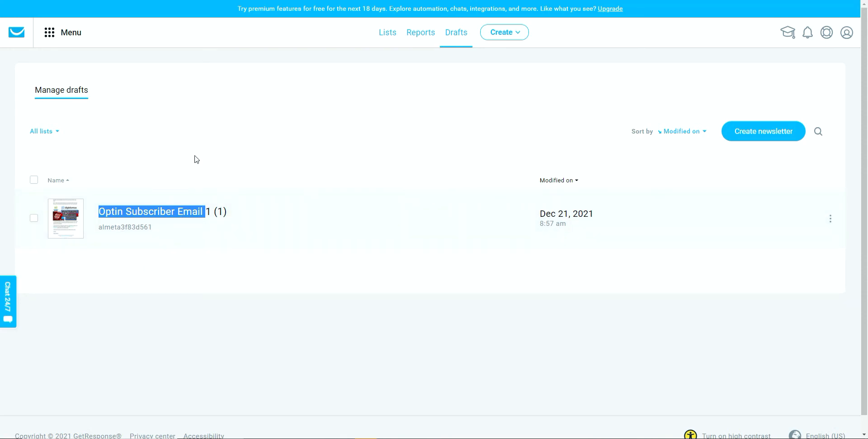
click(765, 141)
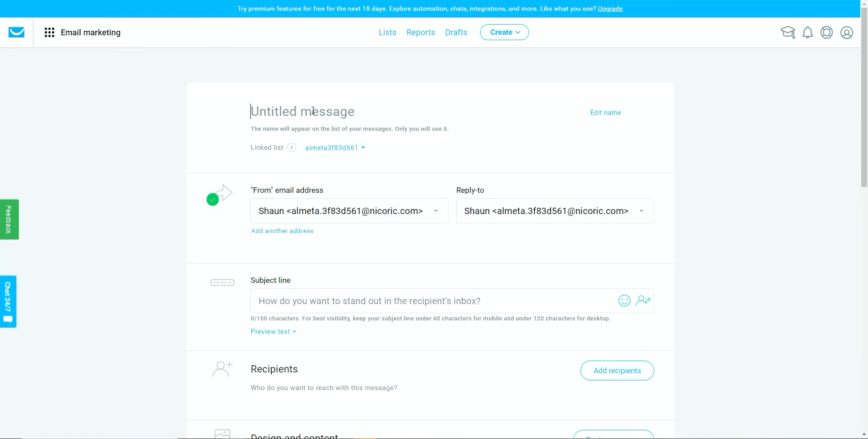
text(Optin Subscriber Email )
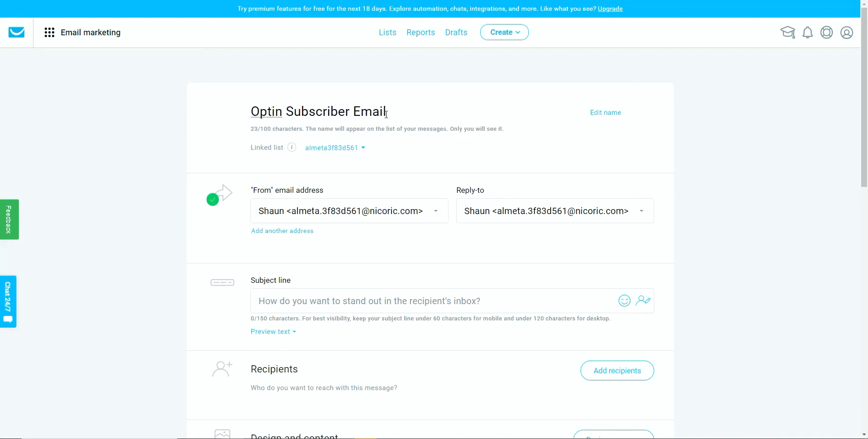
text(1 (Resend)
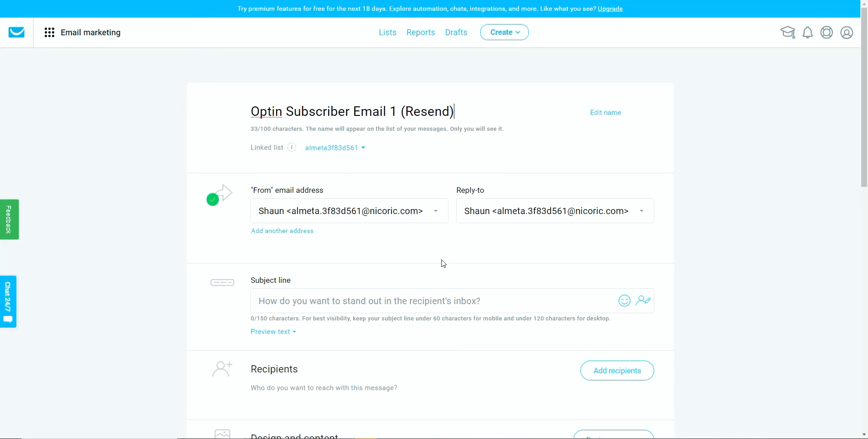
Step: Set the newsletter's subject line to "Traffic Hack With No Cost & Endless Traffic"
scroll(484, 225, down, 3)
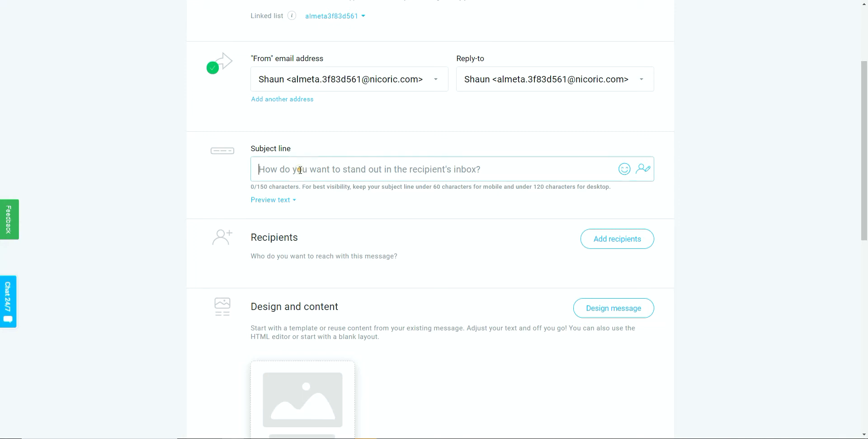
click(300, 170)
text(Tra)
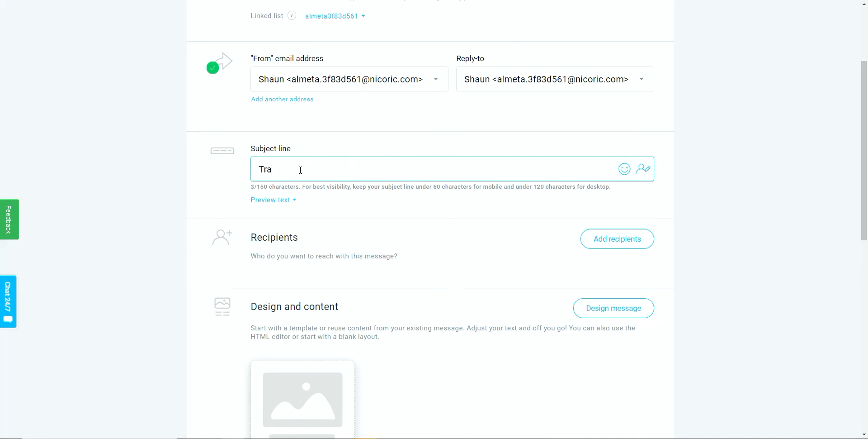
text(ffic Hack With)
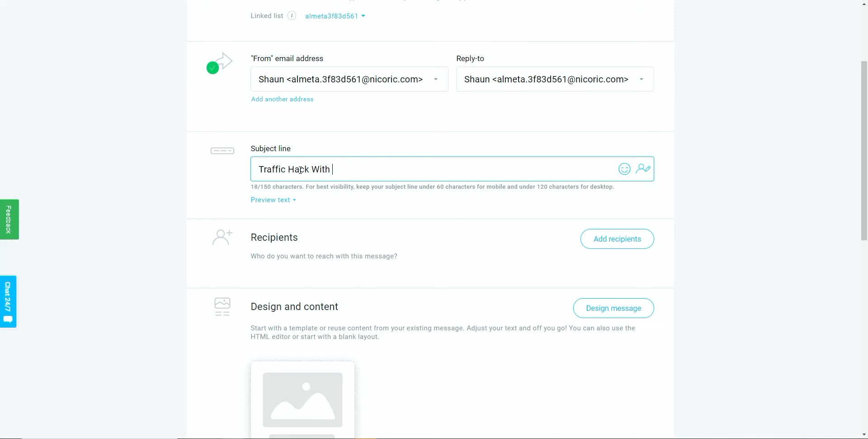
text( No Cost & Endless Traffic)
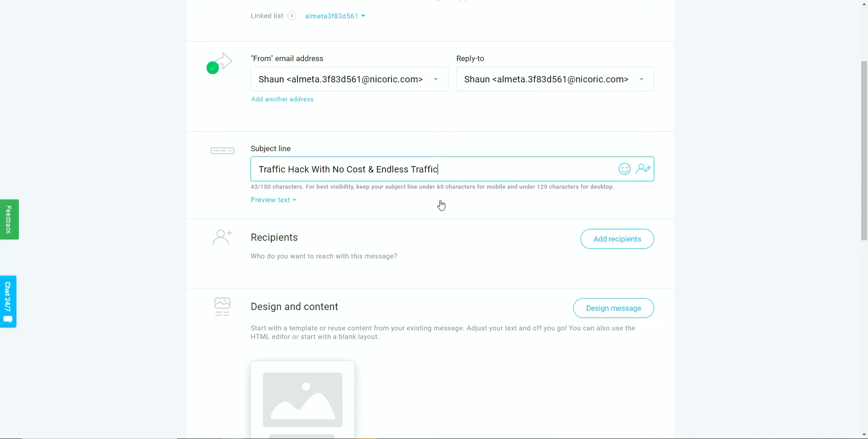
Step: Add the contact list already linked to the message as the newsletter's recipients
scroll(465, 199, down, 2)
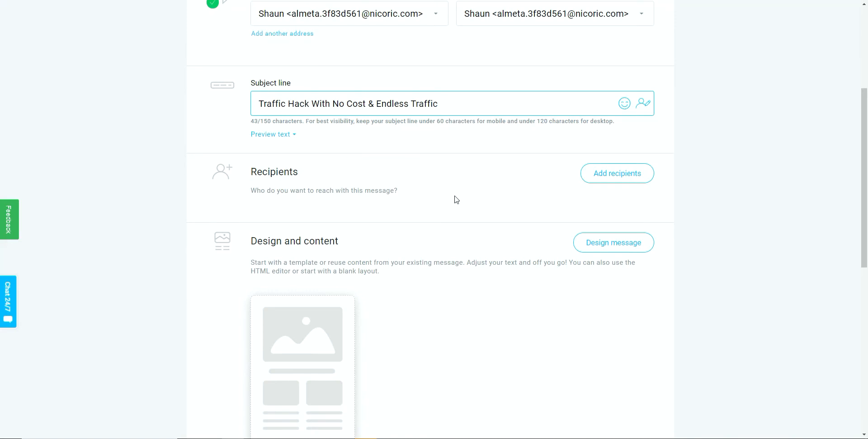
click(609, 169)
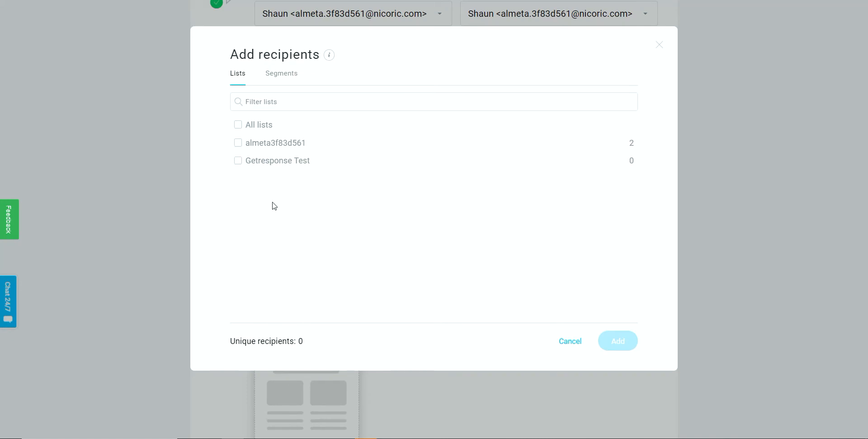
click(237, 142)
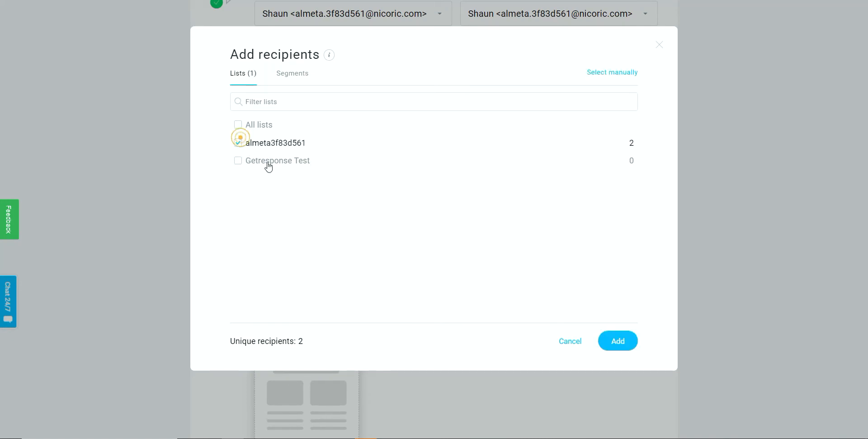
click(619, 339)
Step: Start the message design from the existing message "Optin Subscriber Email 1 (1)"
scroll(436, 225, down, 4)
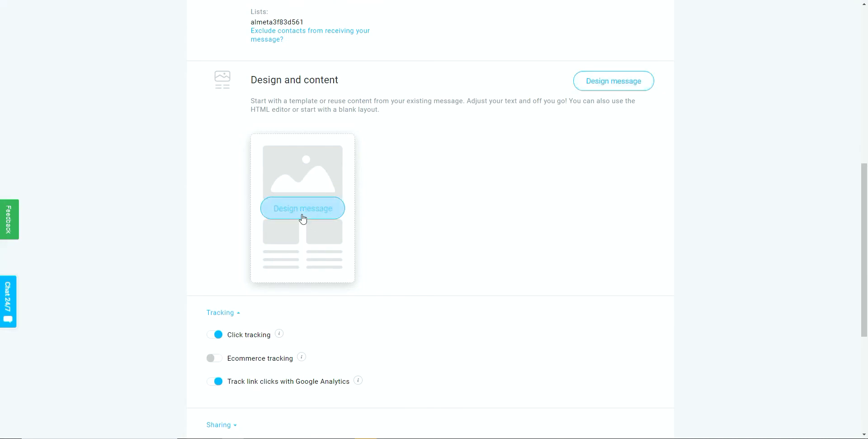
click(302, 217)
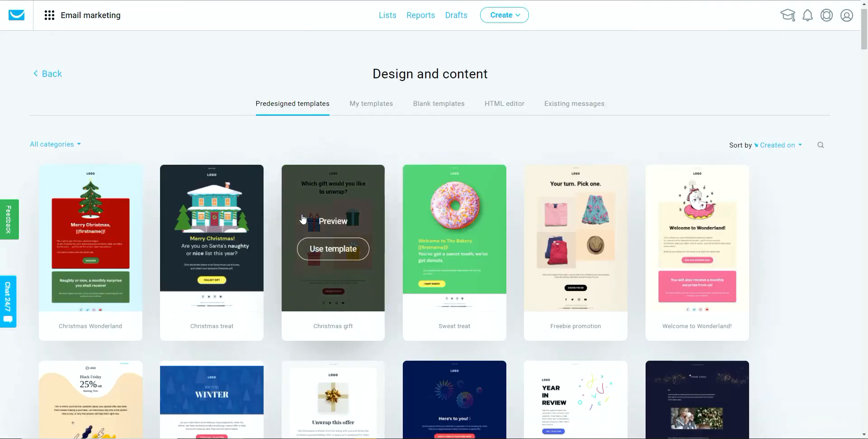
click(572, 104)
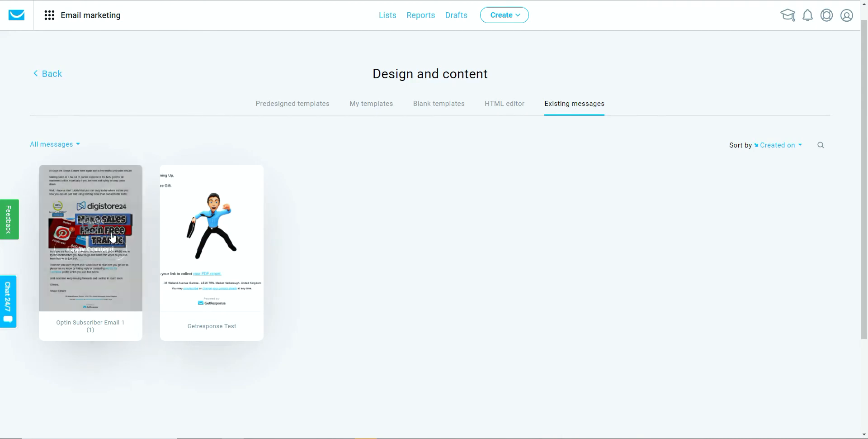
click(93, 251)
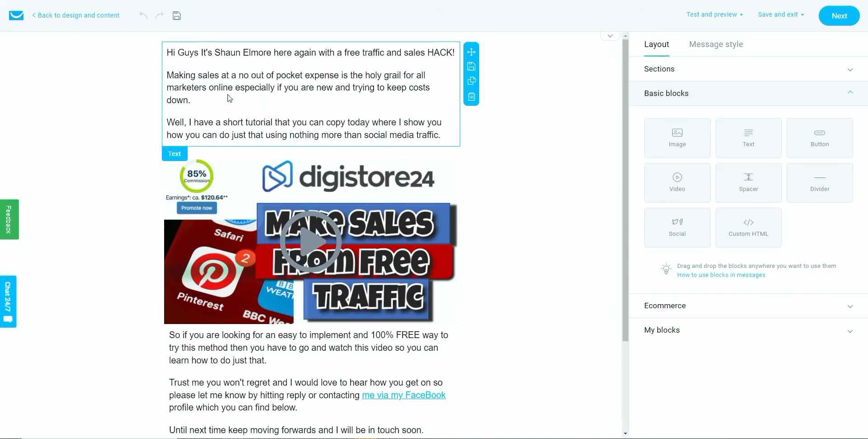
Step: Delete the paragraph beginning "Making sales at a no out of pocket expense" and its extra spacing from the text block above the video
click(193, 100)
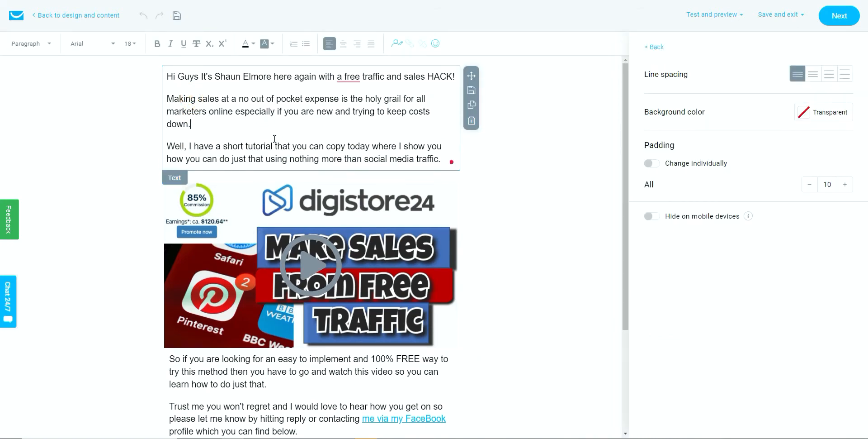
scroll(275, 135, down, 1)
scroll(301, 350, down, 1)
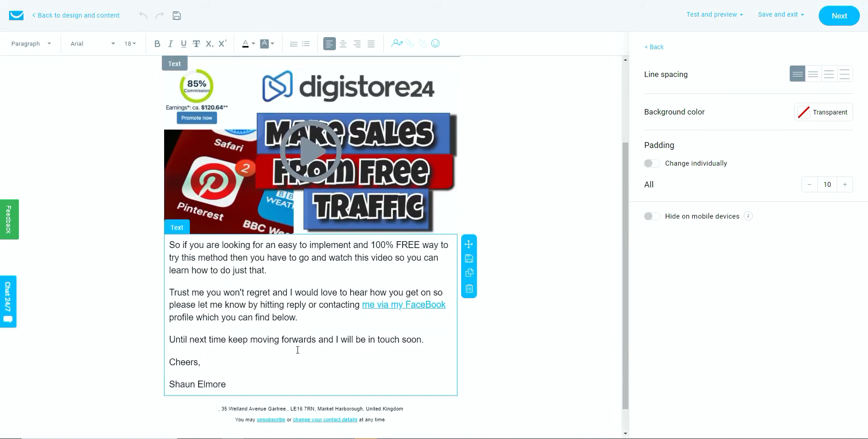
scroll(302, 351, up, 2)
scroll(301, 350, up, 1)
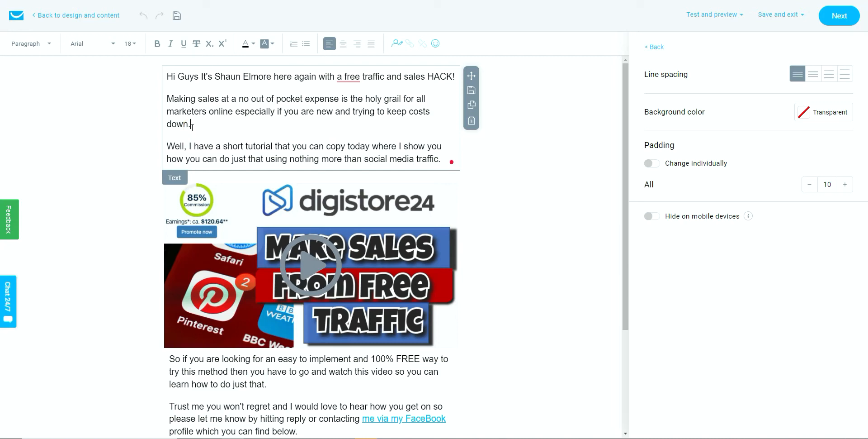
drag(191, 127, 169, 98)
key(BackSpace)
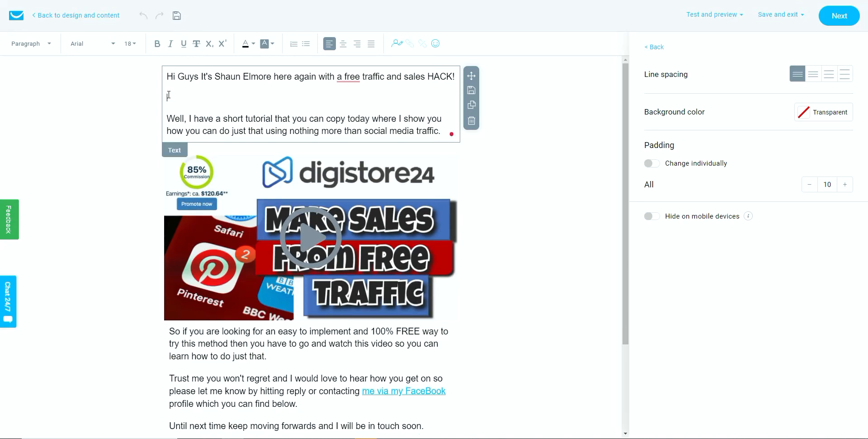
key(BackSpace)
key(BackSpace)
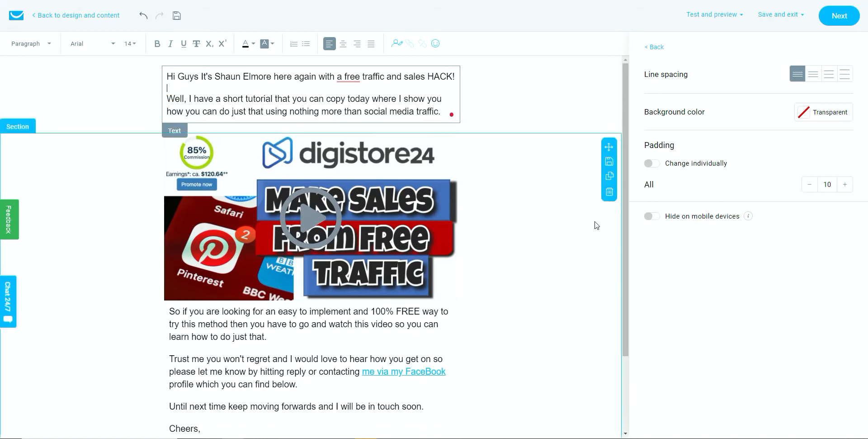
Step: Check the shortened message, finish its design and save the resend newsletter as a draft
scroll(540, 275, down, 2)
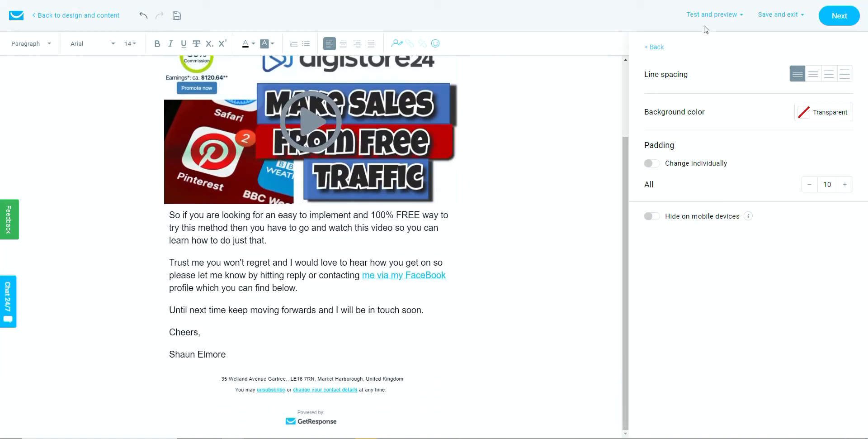
scroll(518, 124, up, 2)
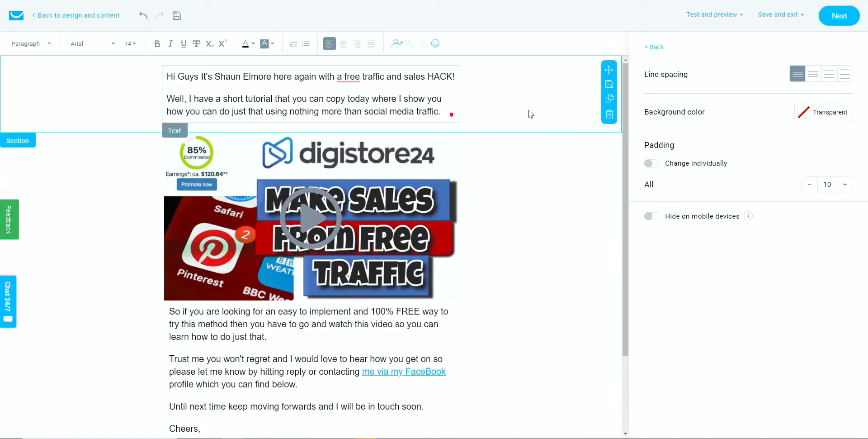
click(839, 17)
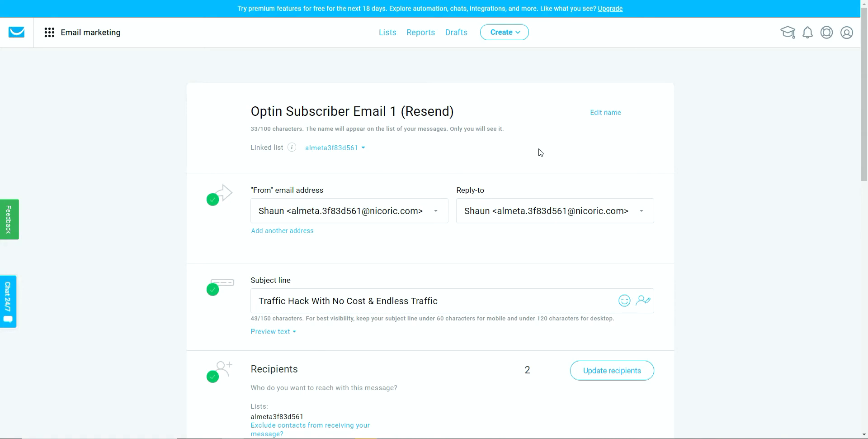
scroll(529, 157, down, 14)
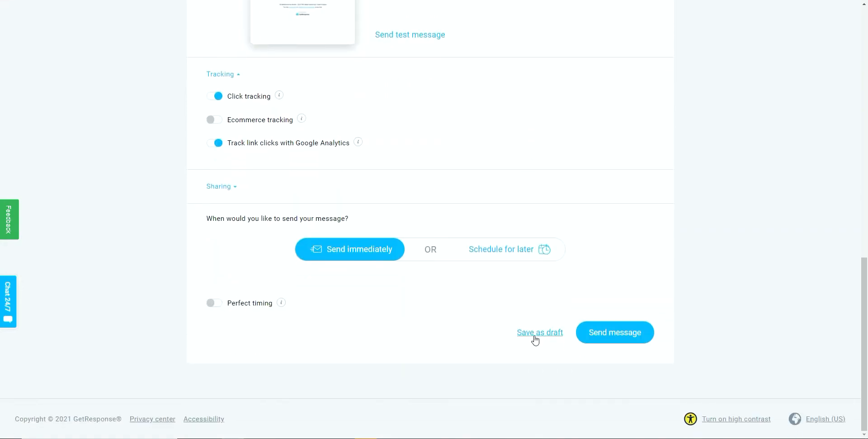
click(535, 338)
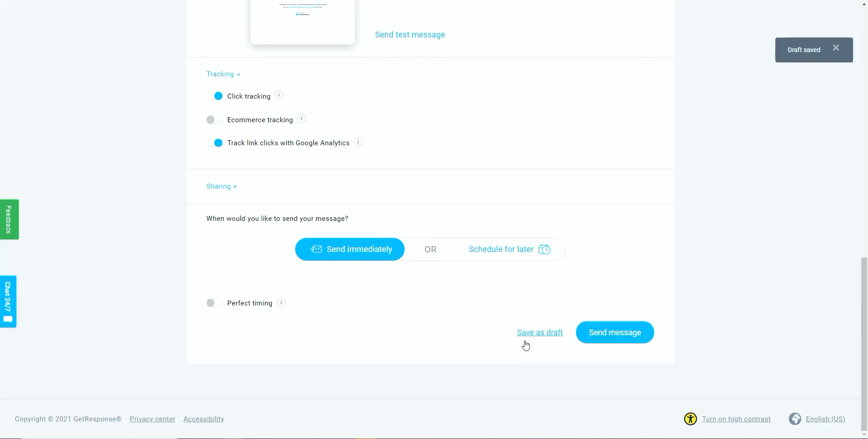
Step: Open the list of drafts and look through the saved opt-in subscriber emails and their resend versions
scroll(422, 247, up, 15)
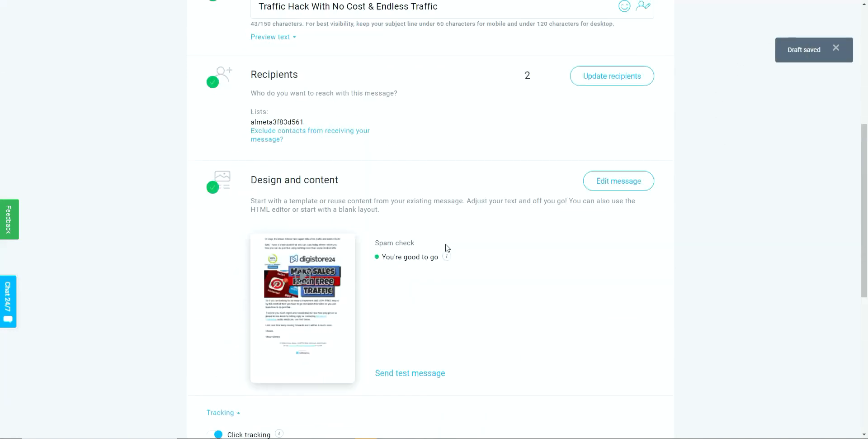
click(453, 39)
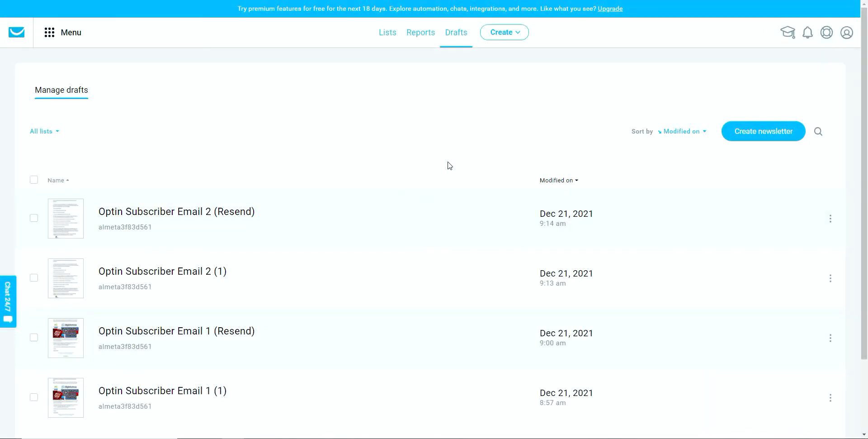
scroll(449, 165, down, 2)
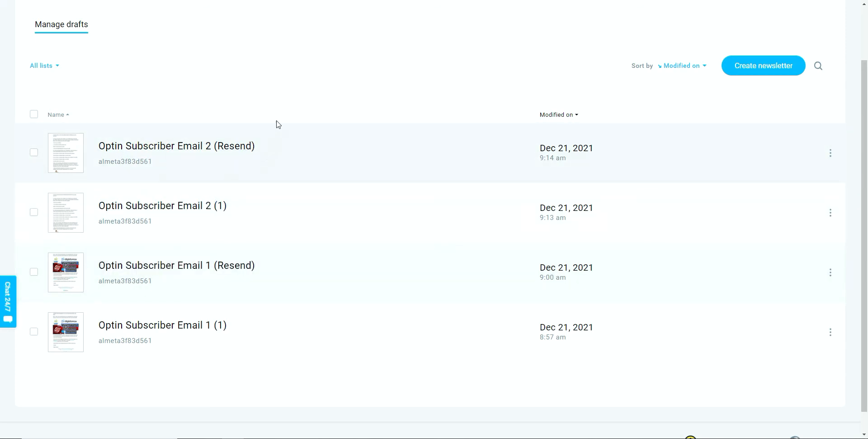
scroll(340, 133, up, 2)
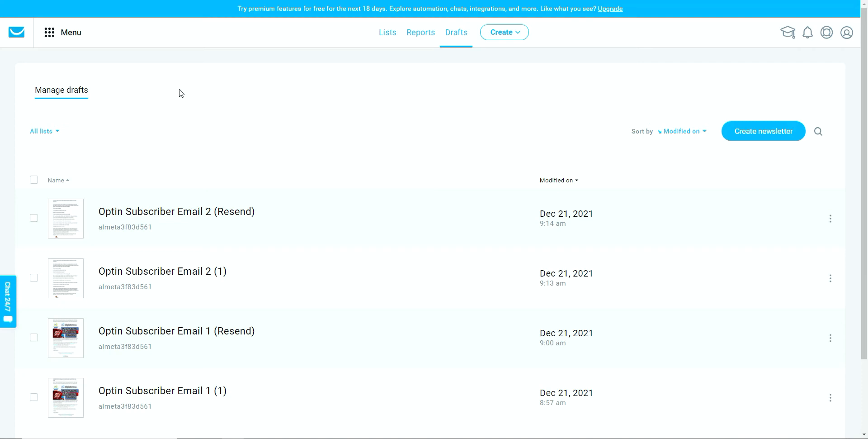
Step: Go to the Automation section and start creating a new workflow
click(49, 32)
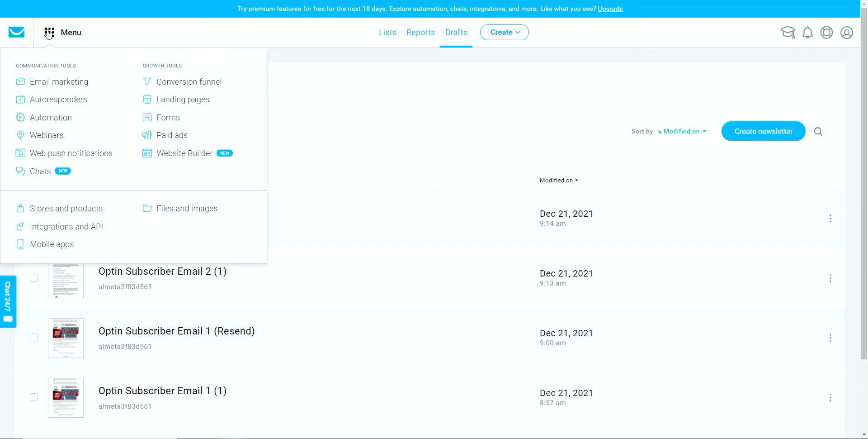
click(63, 117)
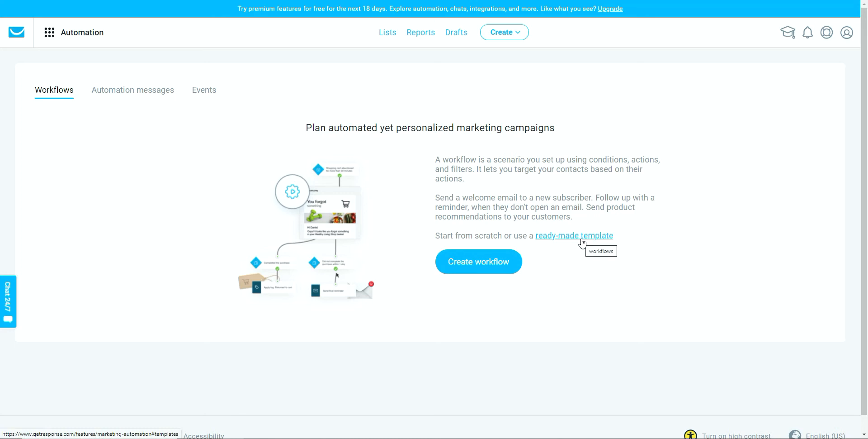
click(471, 266)
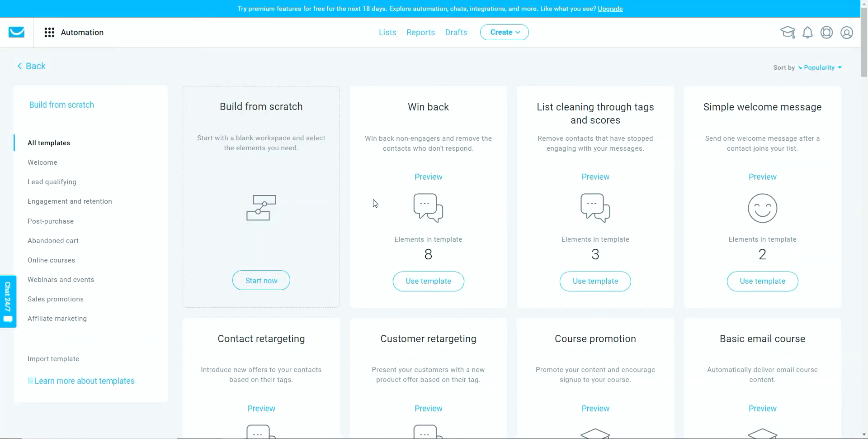
Step: Look through the ready-made workflow templates to see which automation scenarios are offered
scroll(724, 208, down, 6)
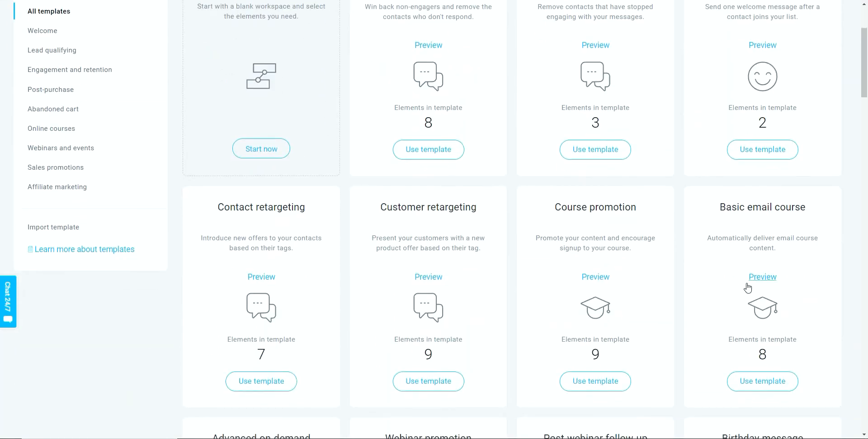
scroll(658, 250, down, 7)
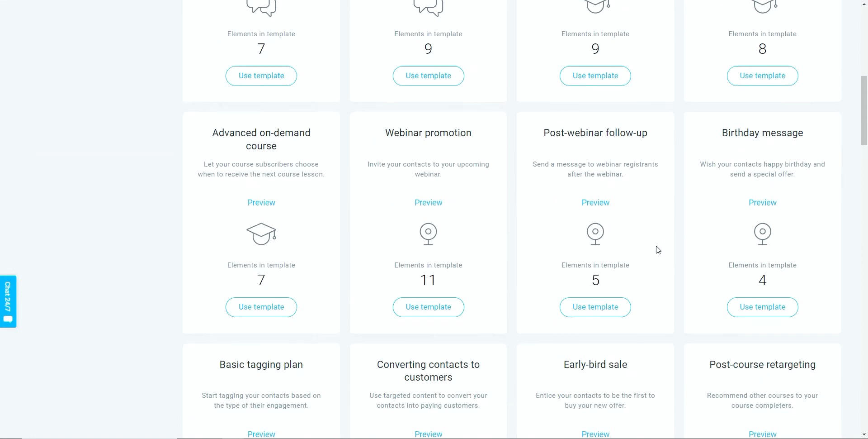
scroll(658, 249, down, 8)
scroll(658, 249, up, 20)
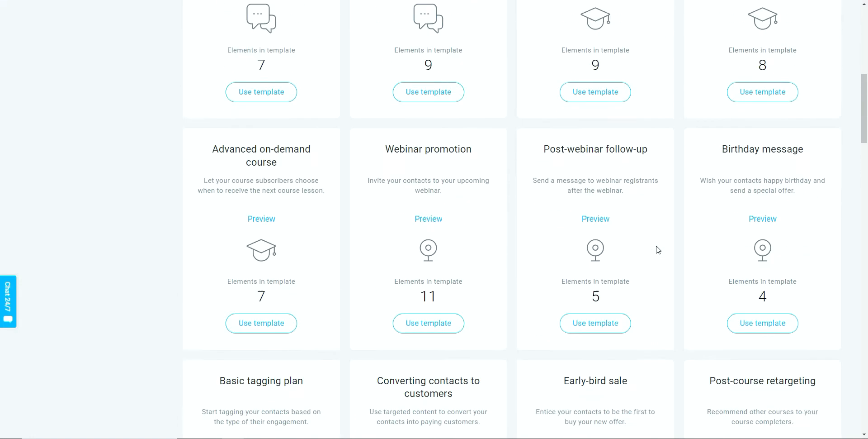
scroll(425, 270, down, 16)
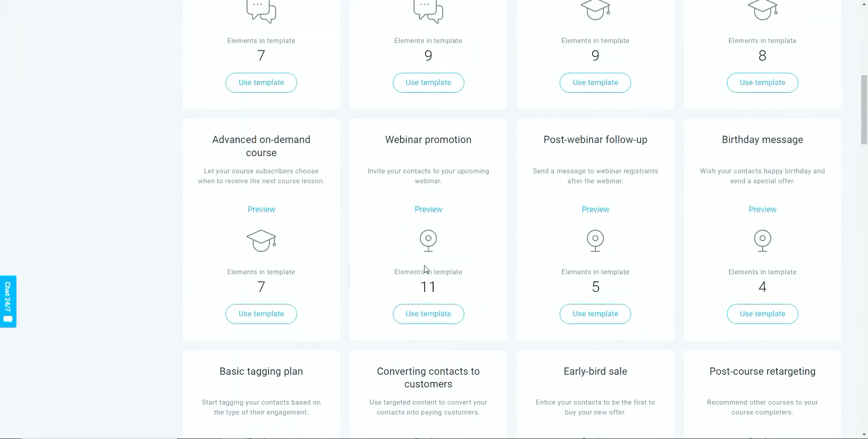
scroll(353, 267, down, 3)
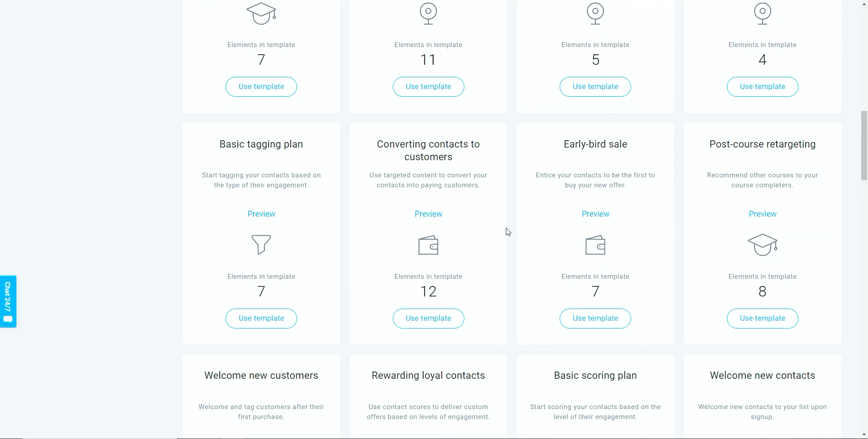
scroll(521, 223, up, 2)
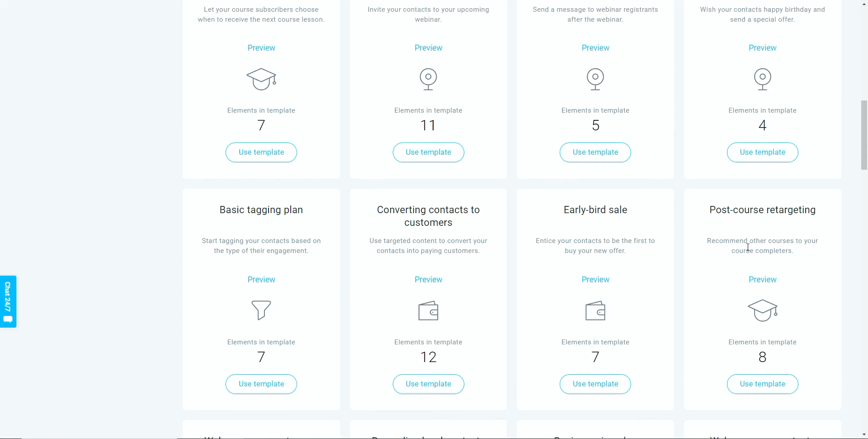
scroll(611, 253, up, 12)
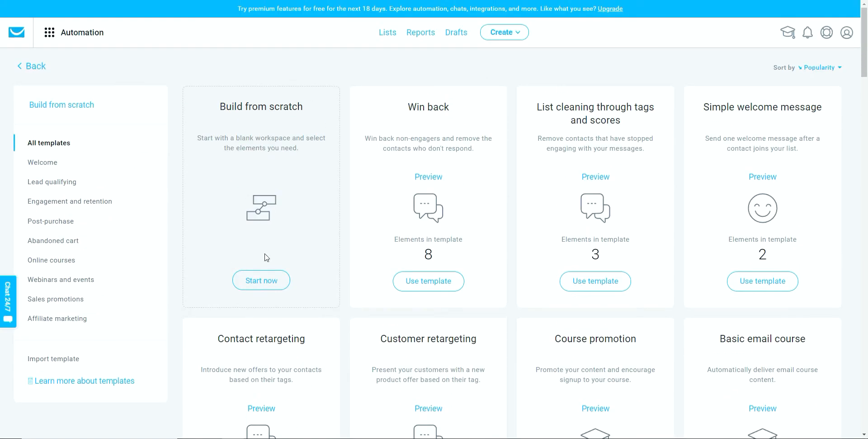
Step: Start building the workflow from scratch and go through the introductory slides to its name and start condition
click(272, 280)
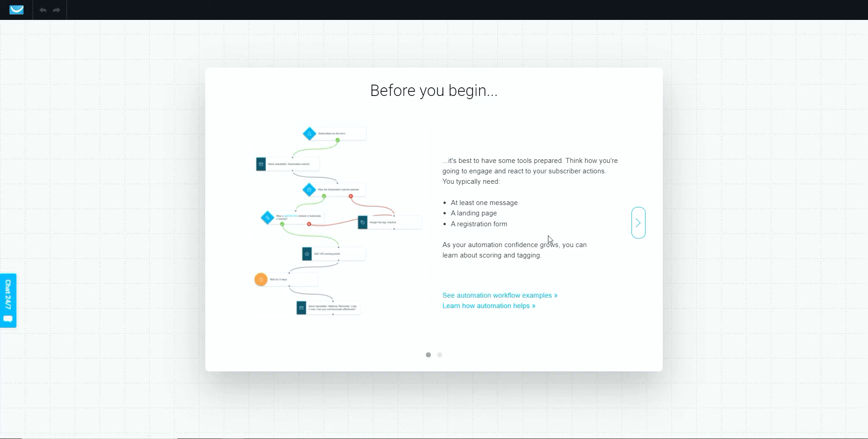
click(637, 230)
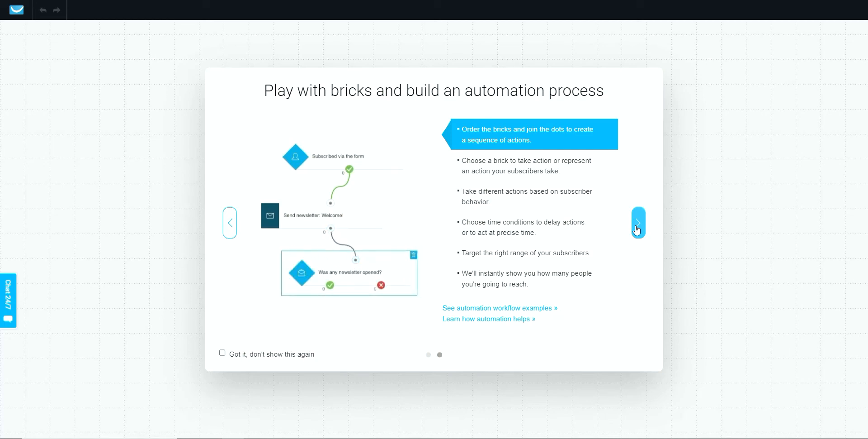
click(637, 226)
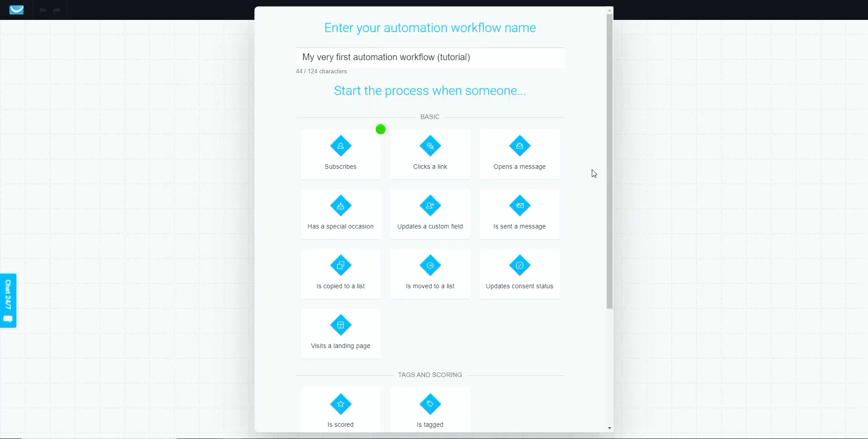
Step: Name the workflow "Lead Magnet Signups" and have it start when someone subscribes
click(484, 57)
drag(484, 58, 267, 51)
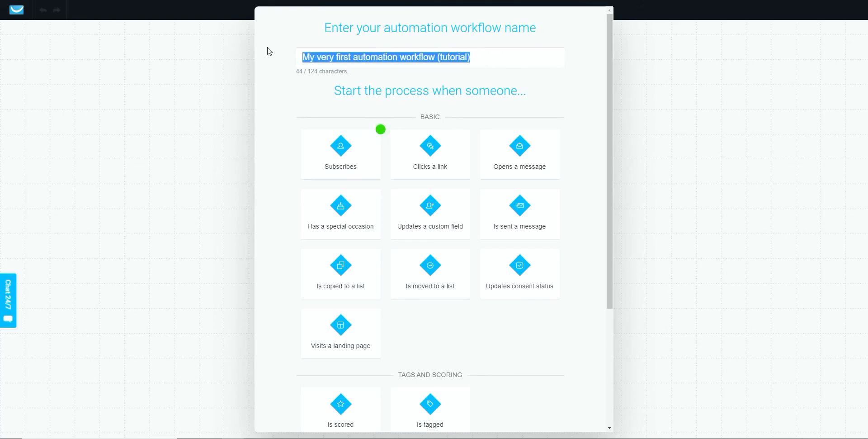
text(L)
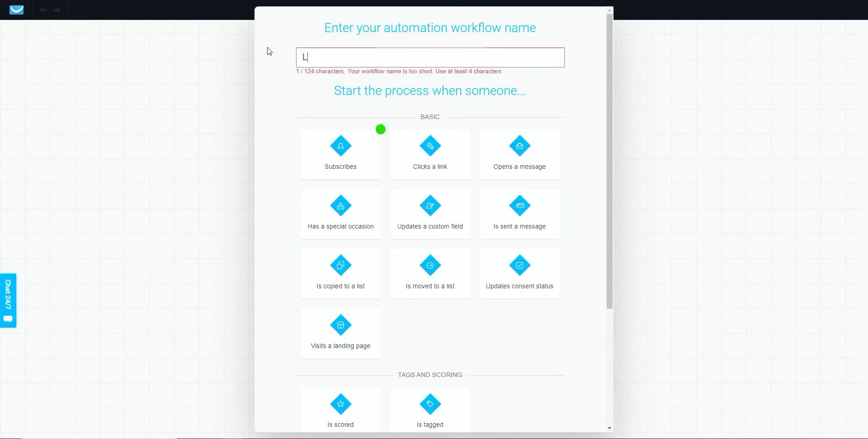
text(ead Magent)
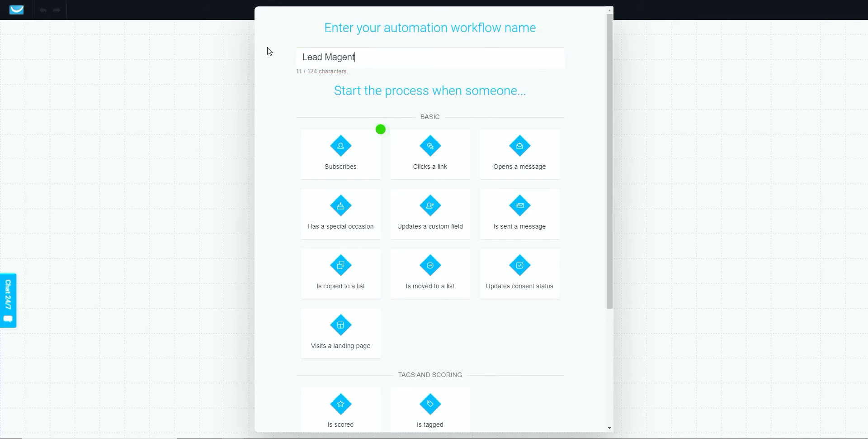
key(BackSpace)
key(BackSpace)
key(BackSpace)
text(net s)
key(BackSpace)
text(Signups)
mouse_move(331, 147)
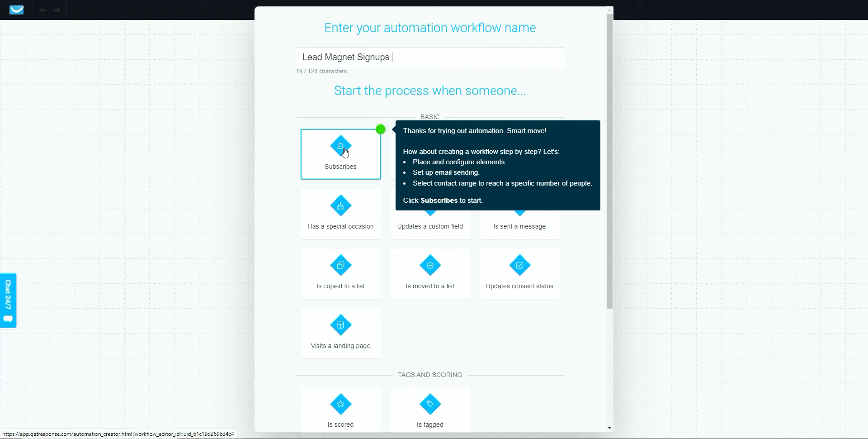
drag(394, 56, 295, 59)
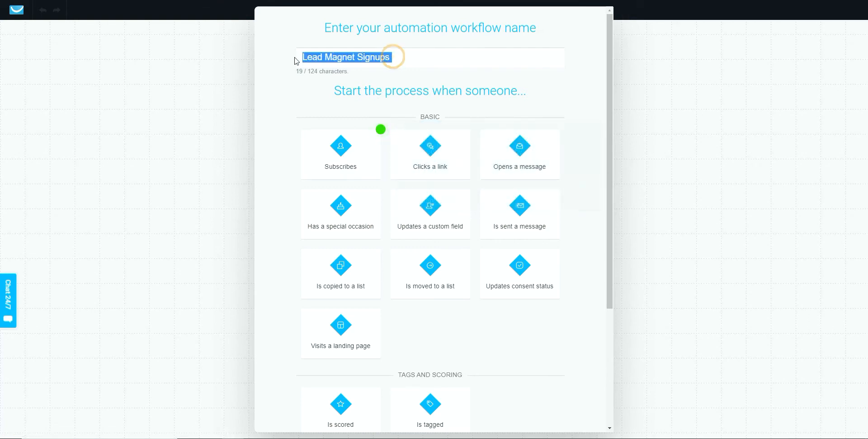
click(343, 141)
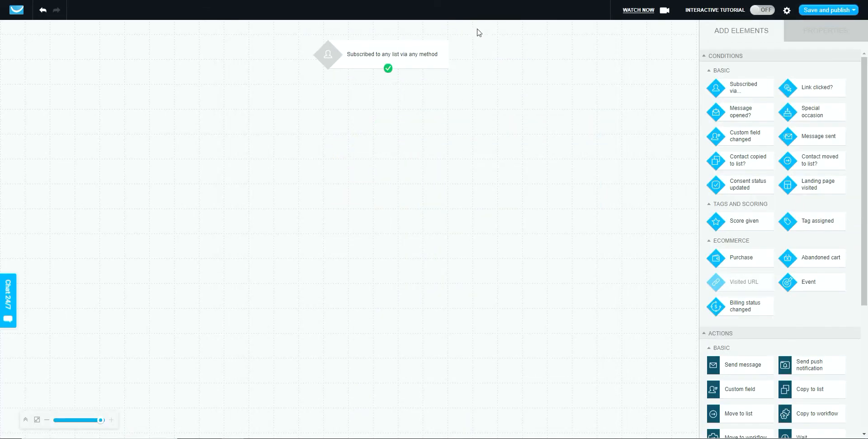
Step: Limit the subscription start condition to the account's specific contact list, with any subscription method
click(379, 58)
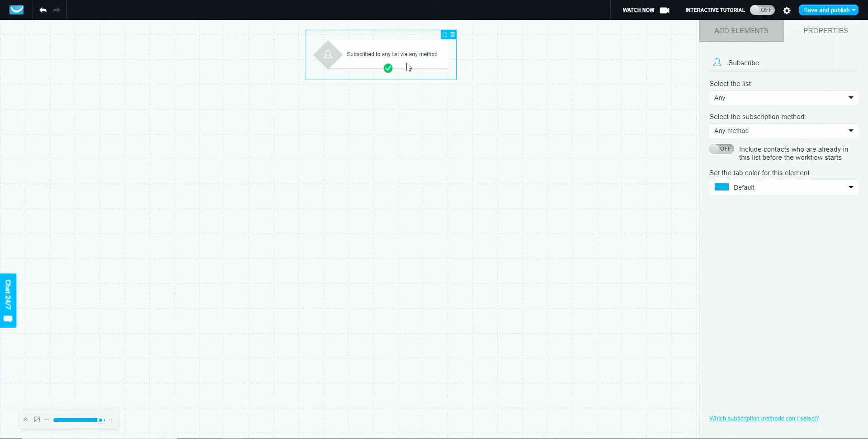
click(766, 97)
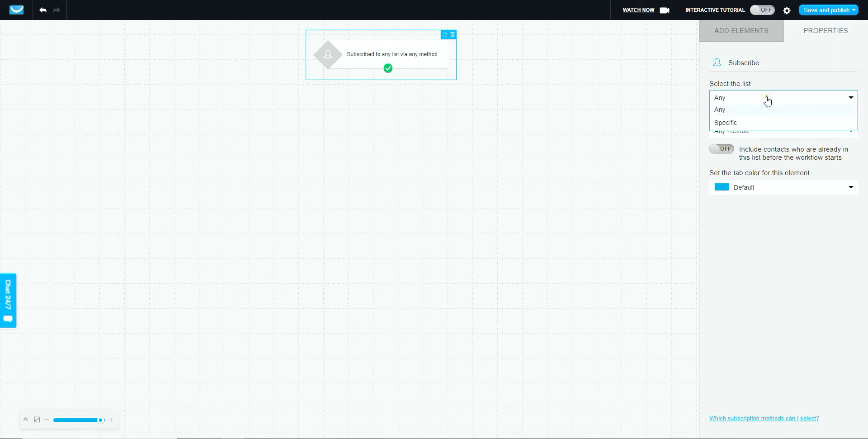
click(749, 123)
click(747, 122)
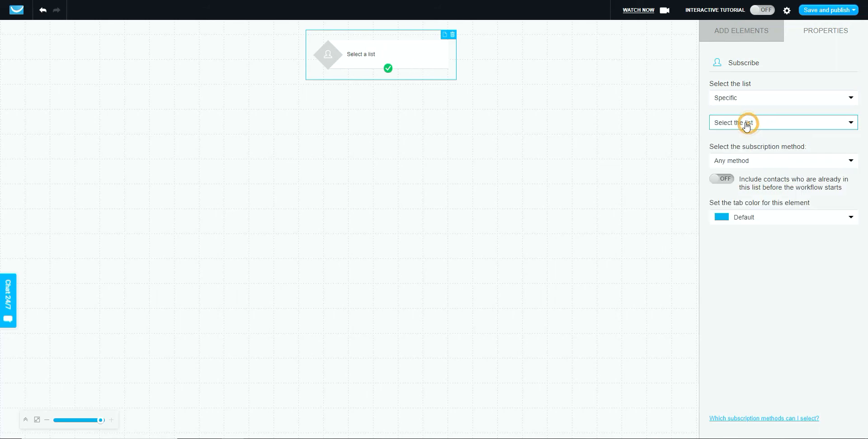
click(743, 147)
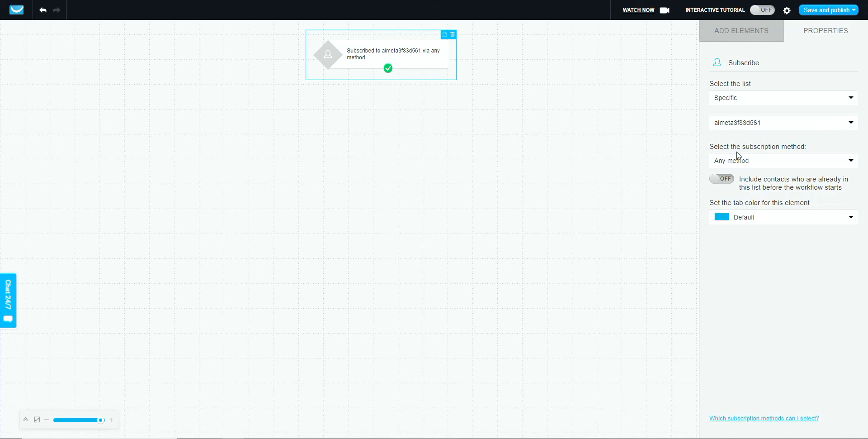
click(750, 160)
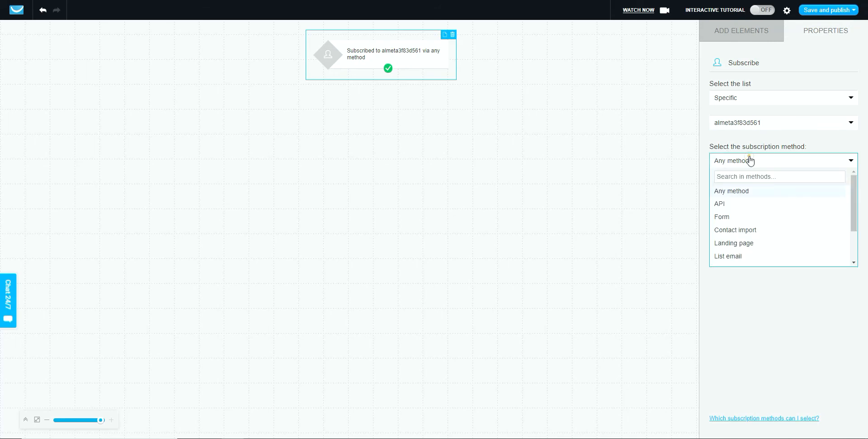
click(736, 192)
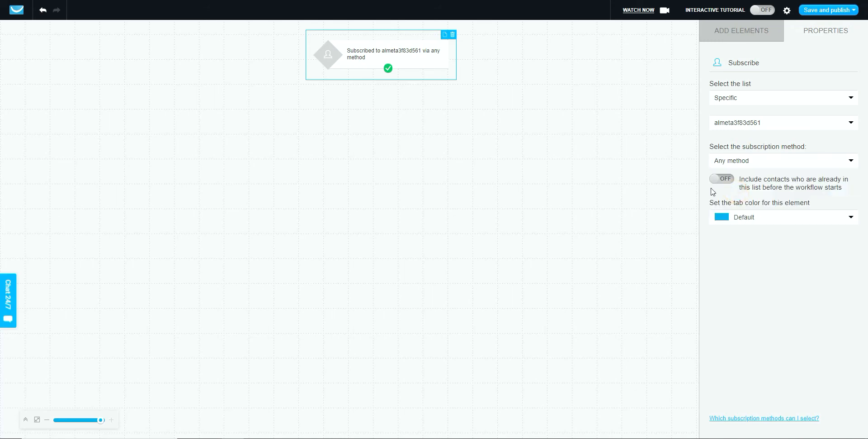
click(522, 129)
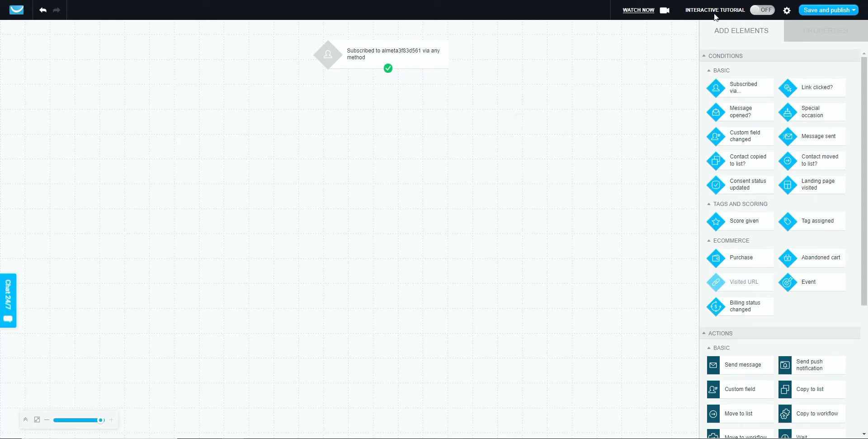
Step: Check the workflow settings for name, start and end, and accept them
click(787, 14)
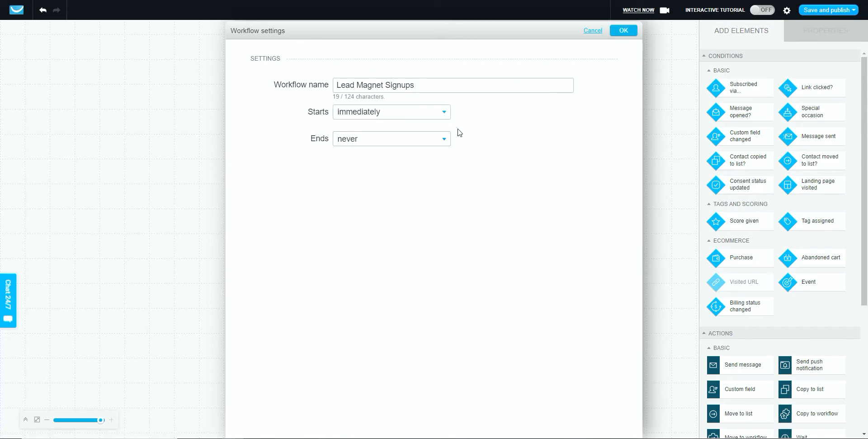
click(626, 32)
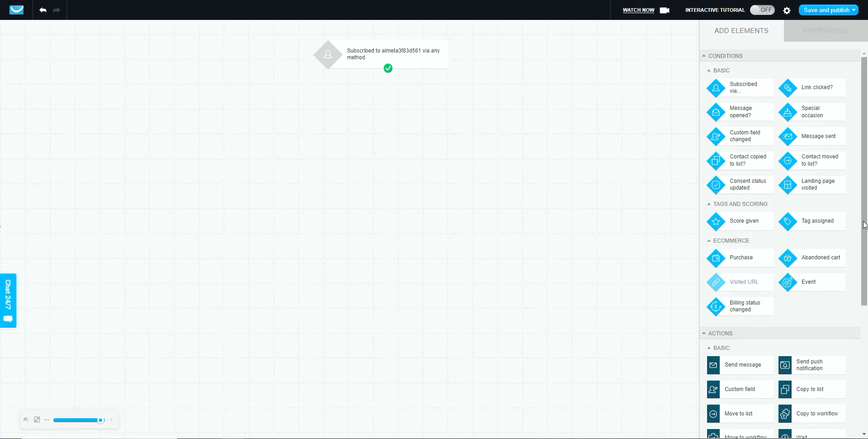
Step: Add a Send message action to the workflow canvas below the subscription condition
drag(863, 222, 864, 250)
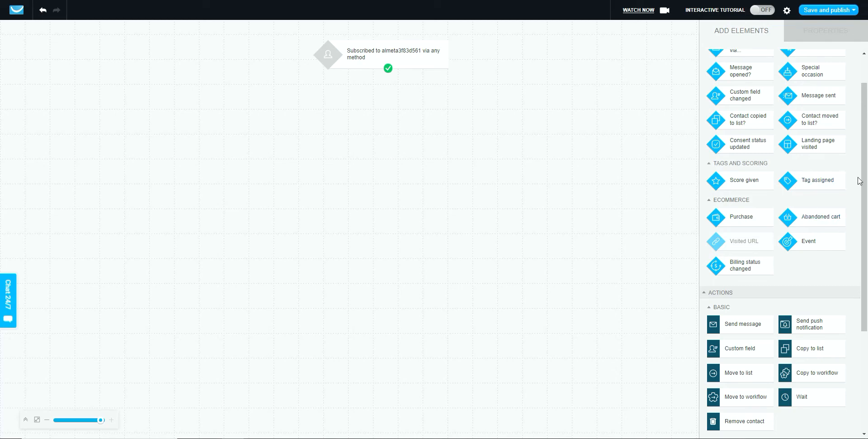
drag(864, 171, 864, 229)
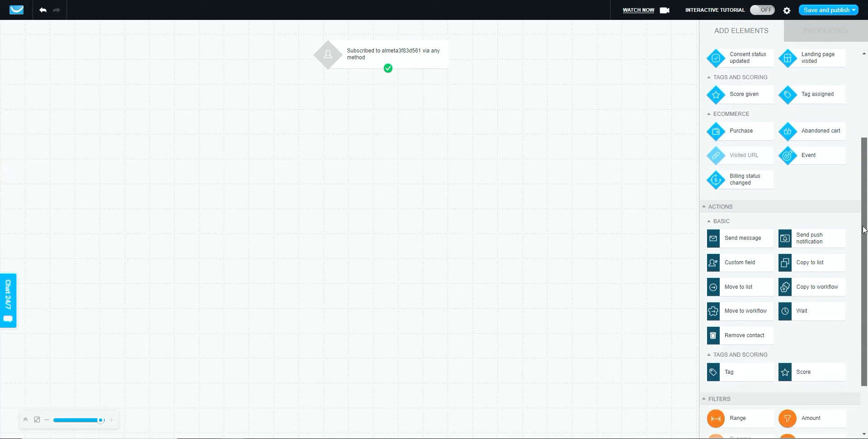
drag(745, 242, 386, 125)
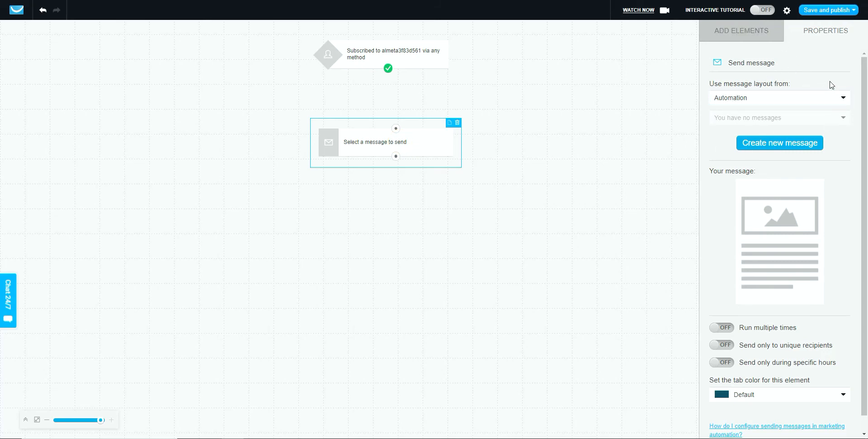
Step: Set the Send message action to the draft Optin Subscriber Email 1 (1), copied as an automation message, and connect it to the subscription condition
click(765, 104)
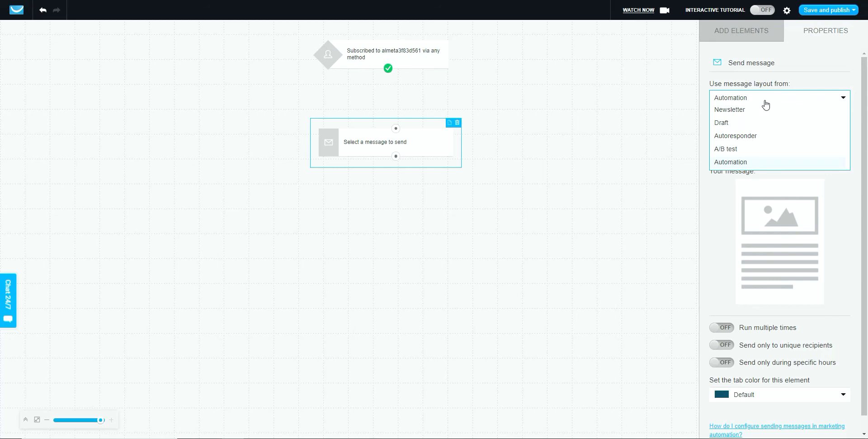
click(722, 123)
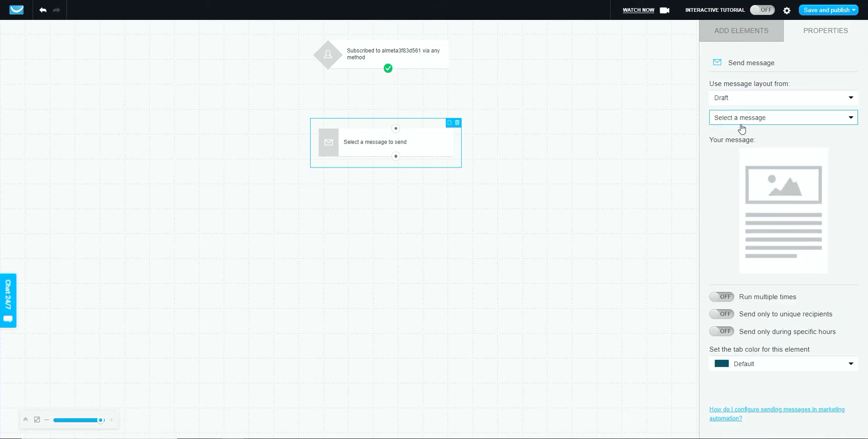
click(741, 118)
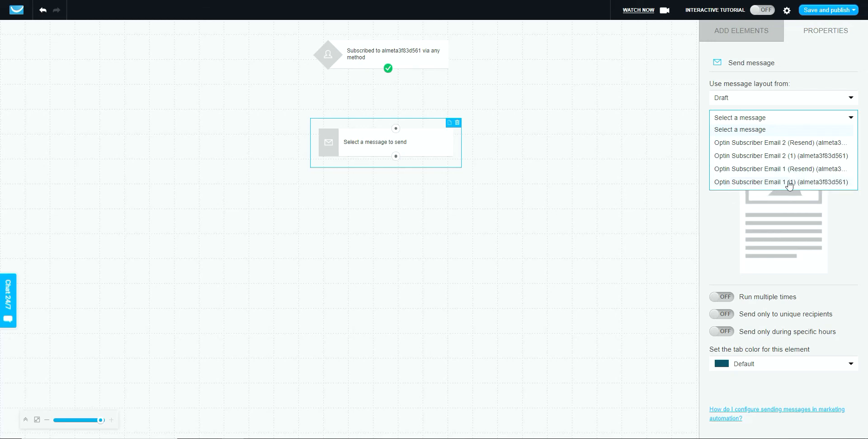
click(739, 181)
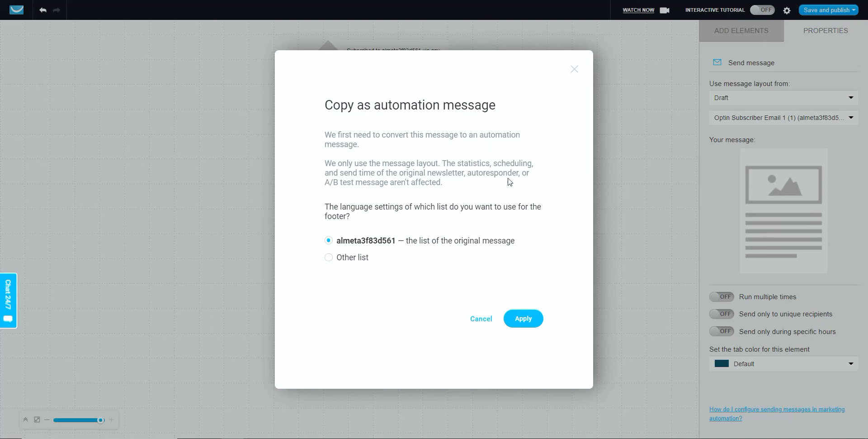
click(524, 319)
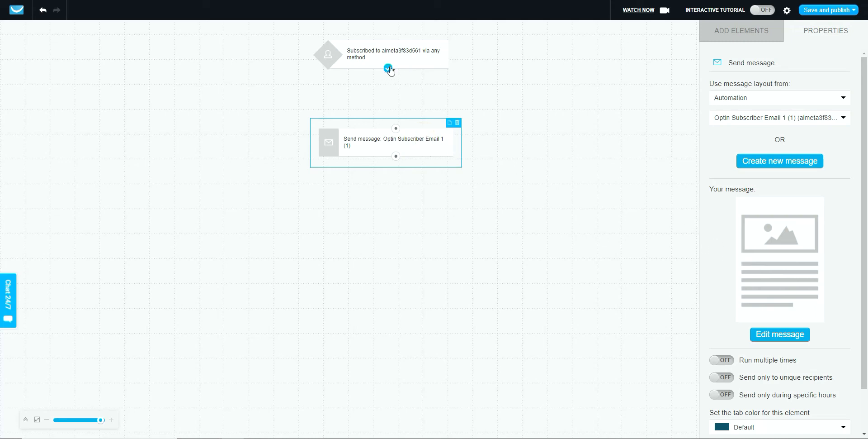
drag(388, 69, 397, 132)
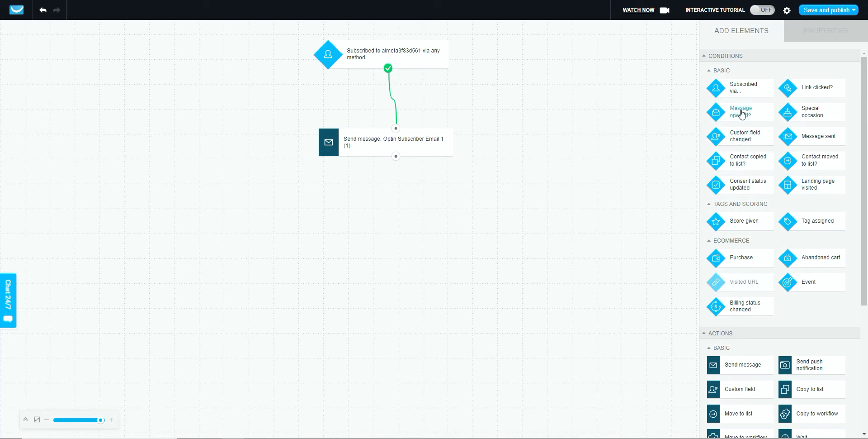
Step: Add a Message opened? condition below the Send message action
drag(741, 111, 370, 181)
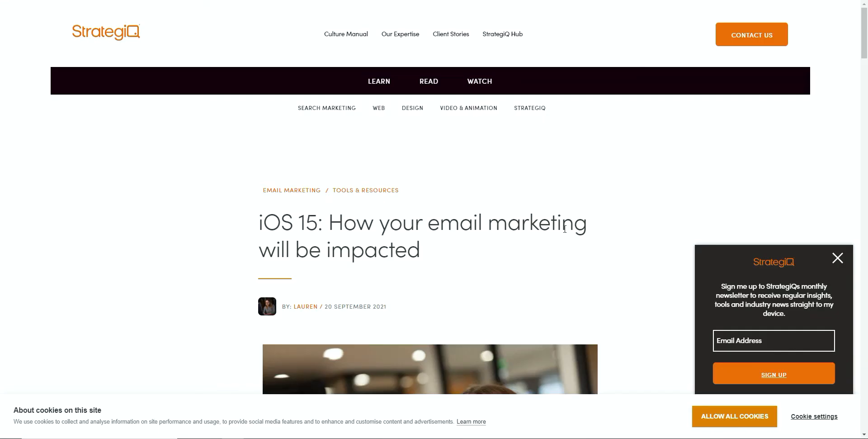
Step: Read the web articles on how Apple's iOS 15 Mail Privacy Protection affects email open tracking and resends to non-openers
scroll(599, 238, down, 2)
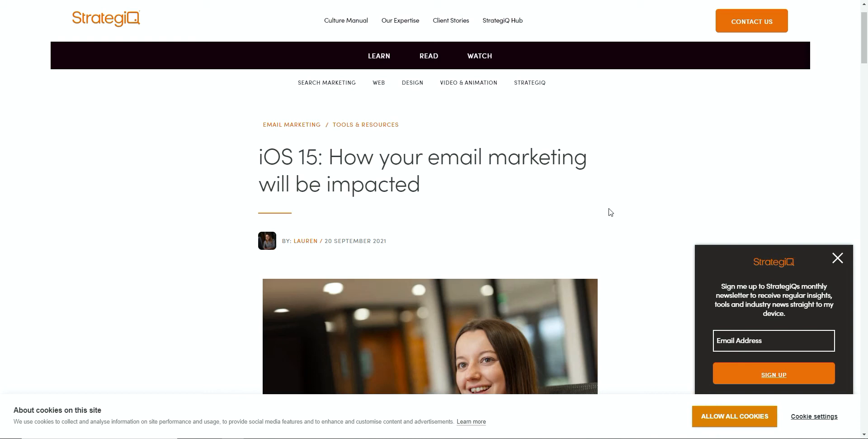
scroll(612, 214, down, 5)
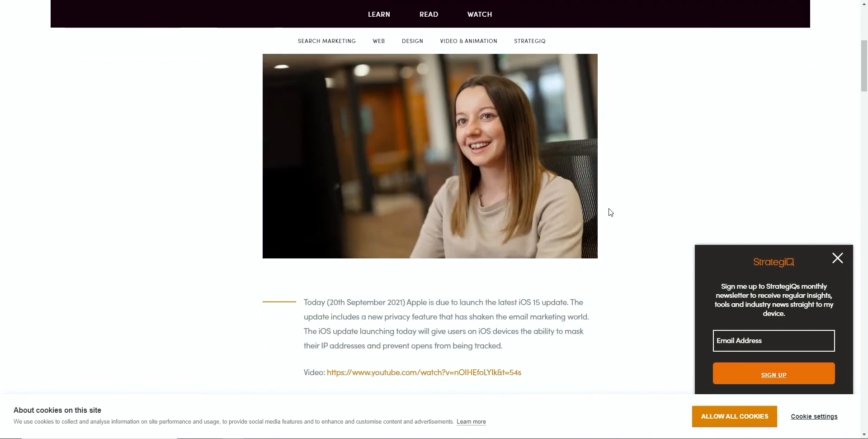
scroll(649, 260, down, 3)
scroll(648, 261, down, 4)
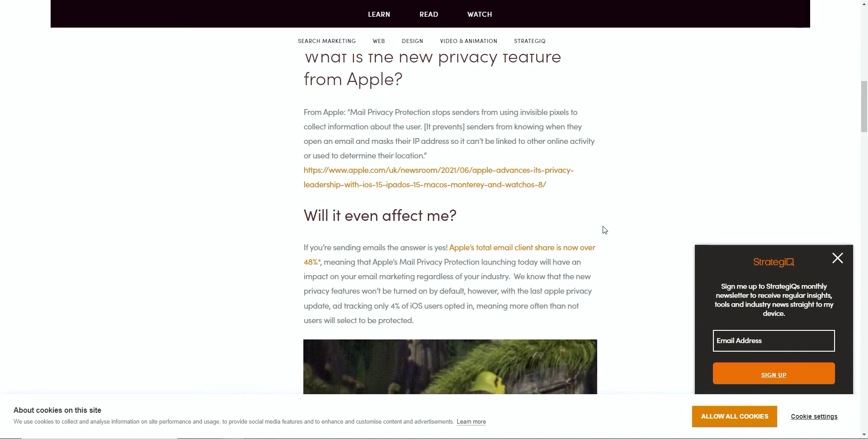
scroll(607, 231, down, 3)
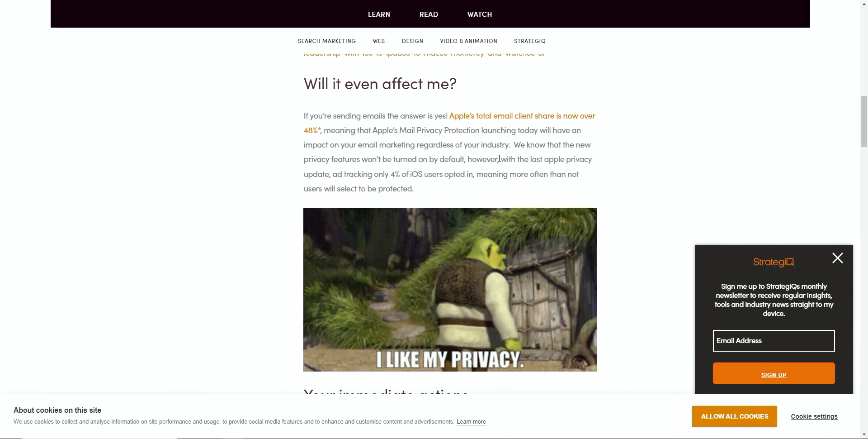
scroll(610, 175, down, 4)
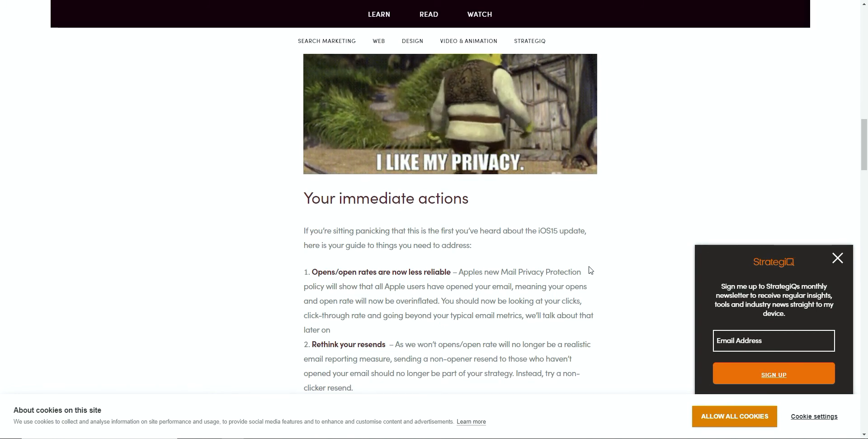
scroll(590, 270, down, 1)
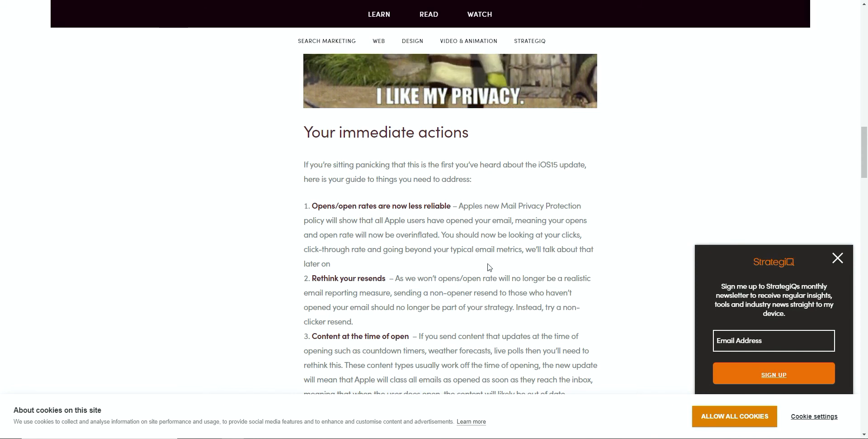
scroll(487, 316, down, 2)
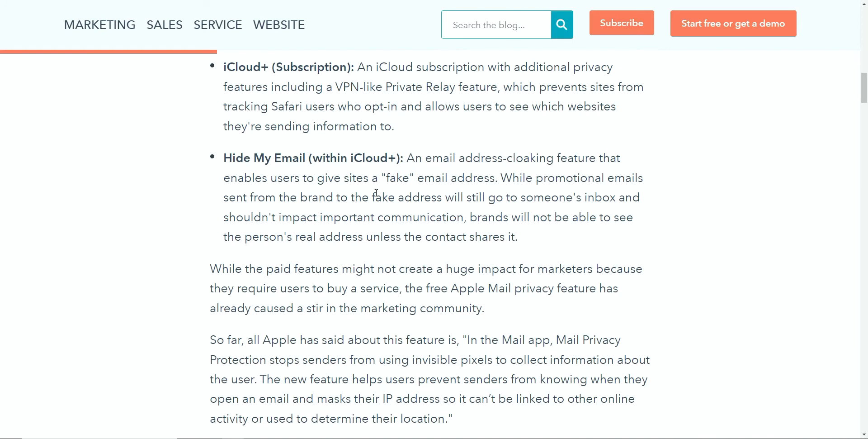
scroll(376, 193, up, 2)
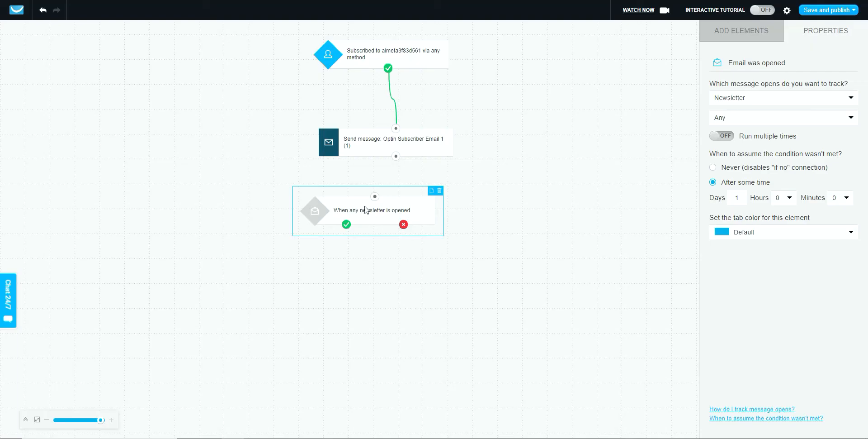
Step: Replace the Message opened? condition with a Link clicked? condition and connect it to the Send message action's output
click(364, 206)
click(441, 191)
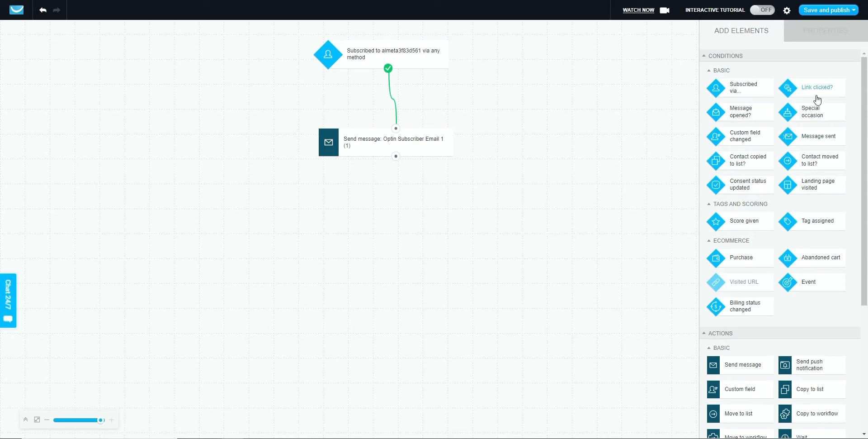
drag(809, 87, 370, 199)
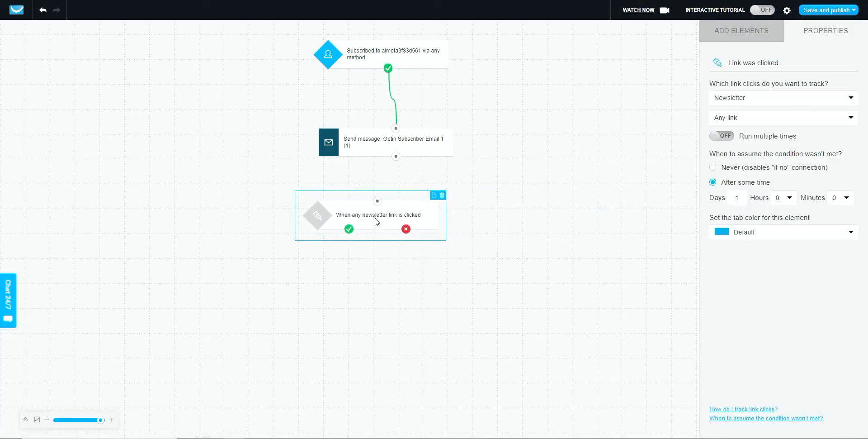
drag(396, 156, 378, 202)
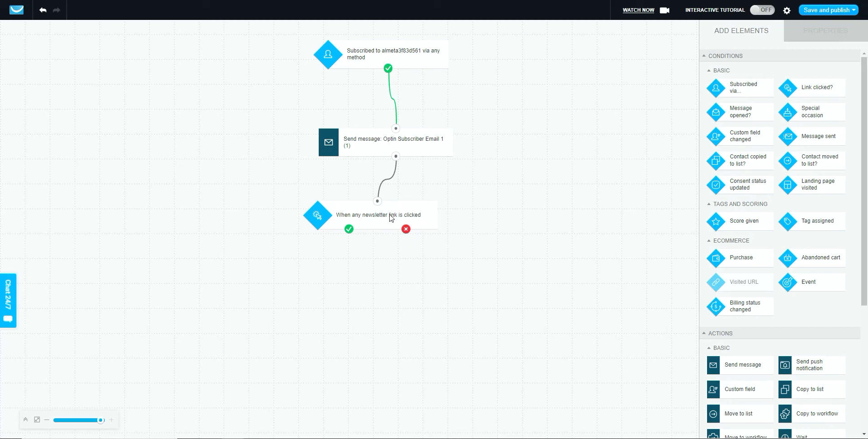
Step: Set the link condition to track any link from a specific automation message, Optin Subscriber Email 1 (1)
click(391, 218)
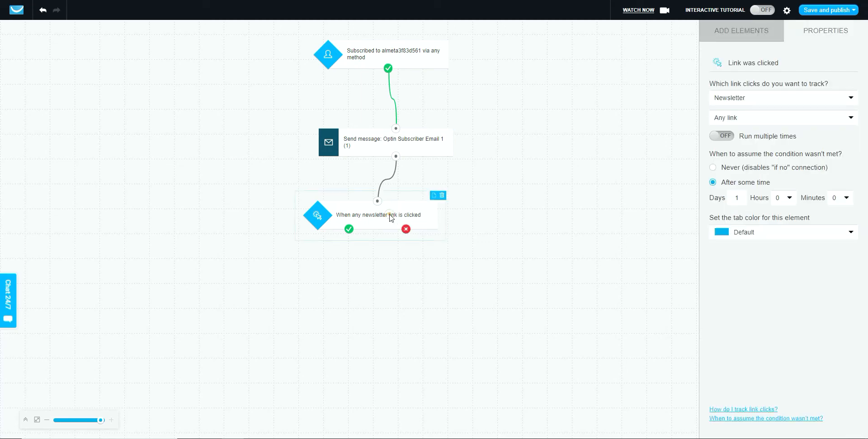
click(781, 97)
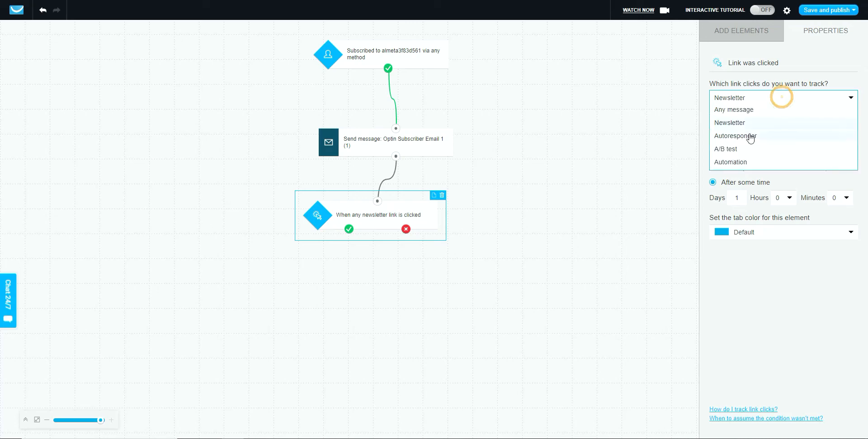
click(740, 162)
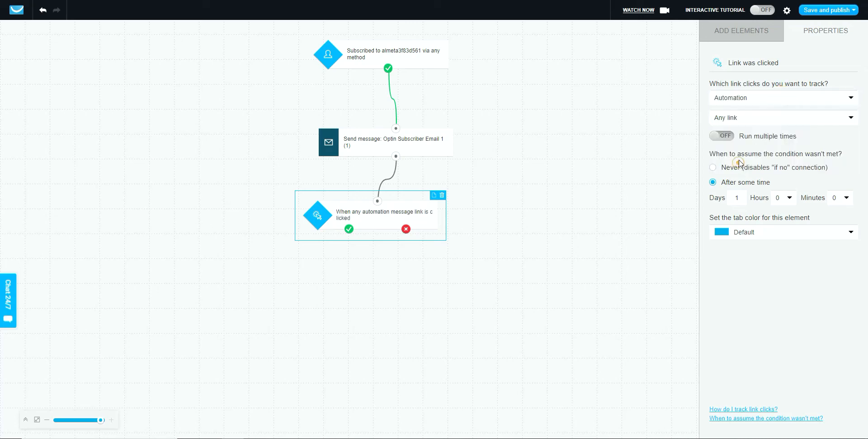
click(741, 123)
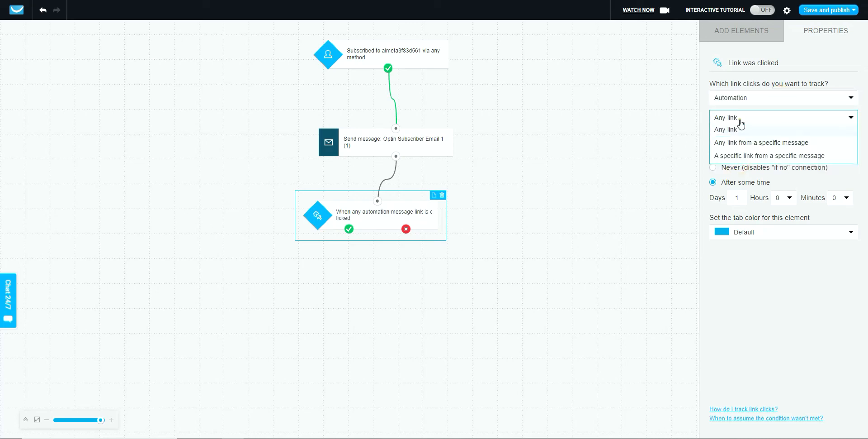
click(753, 145)
click(746, 149)
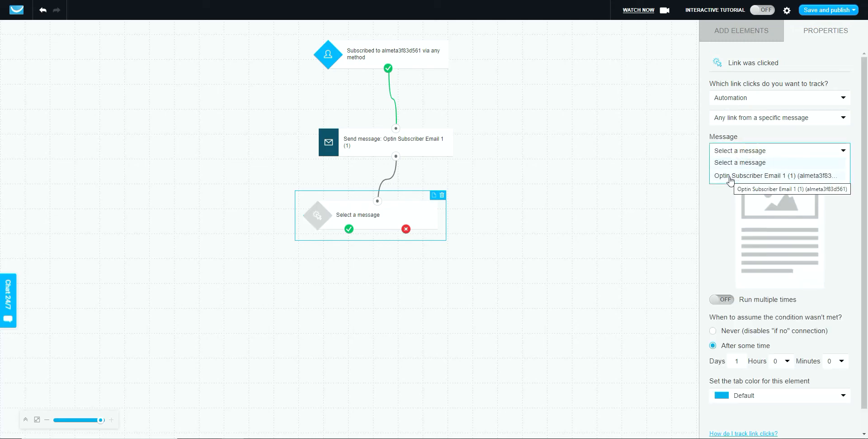
click(729, 177)
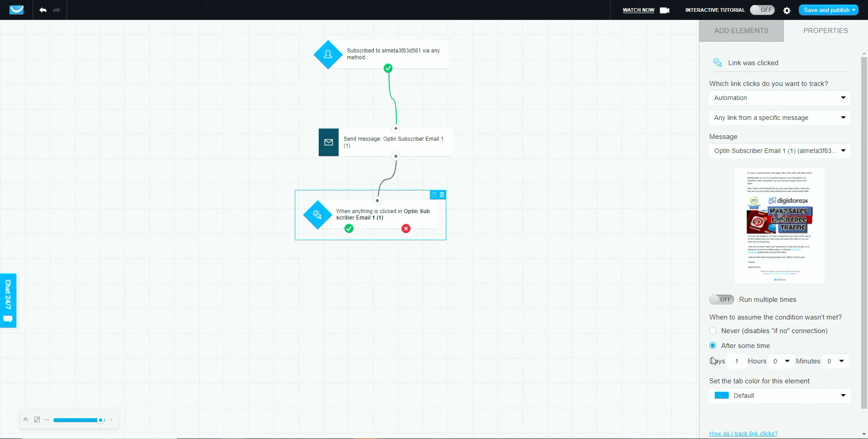
click(406, 141)
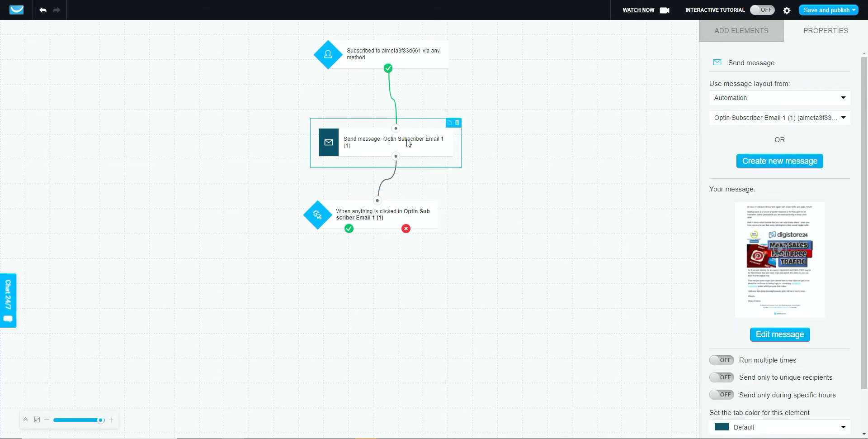
click(407, 141)
scroll(725, 247, down, 1)
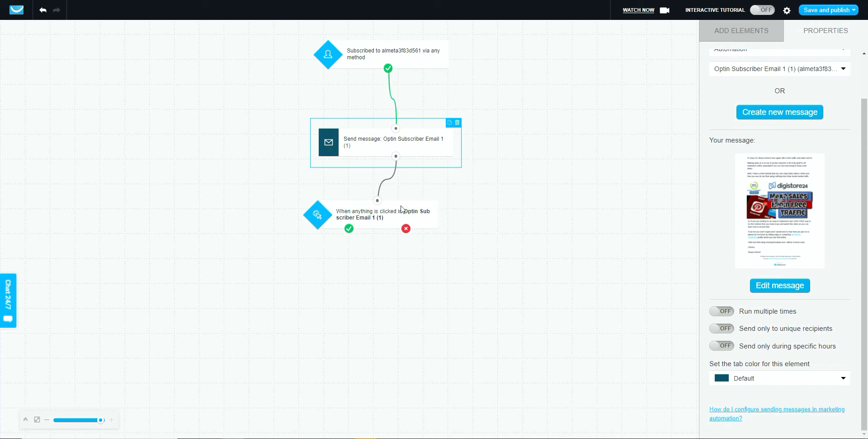
Step: Set the link condition to count as not met after 0 days, 8 hours and 0 minutes
click(368, 218)
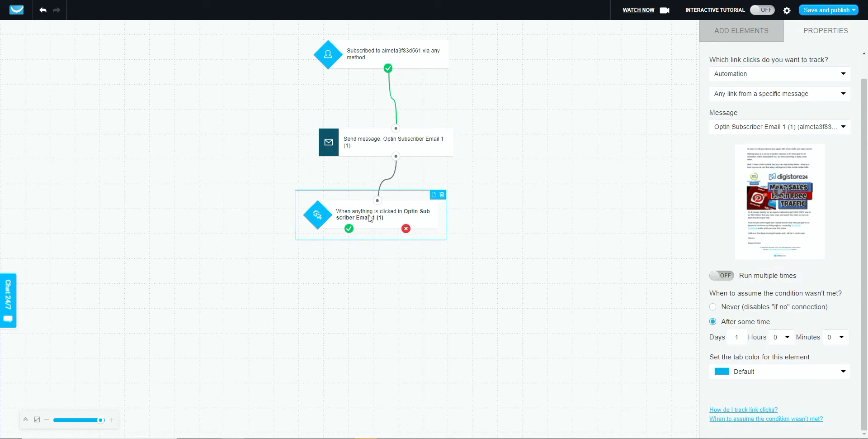
double_click(732, 337)
text(0)
click(778, 337)
click(778, 337)
click(778, 336)
click(778, 336)
scroll(780, 373, down, 2)
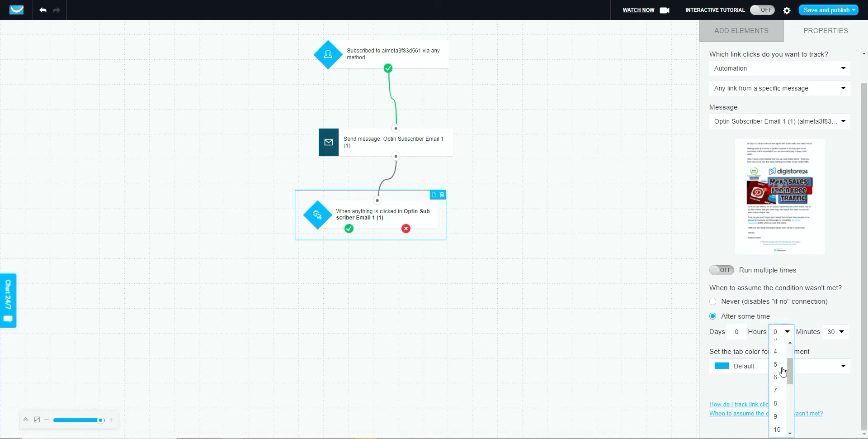
click(777, 375)
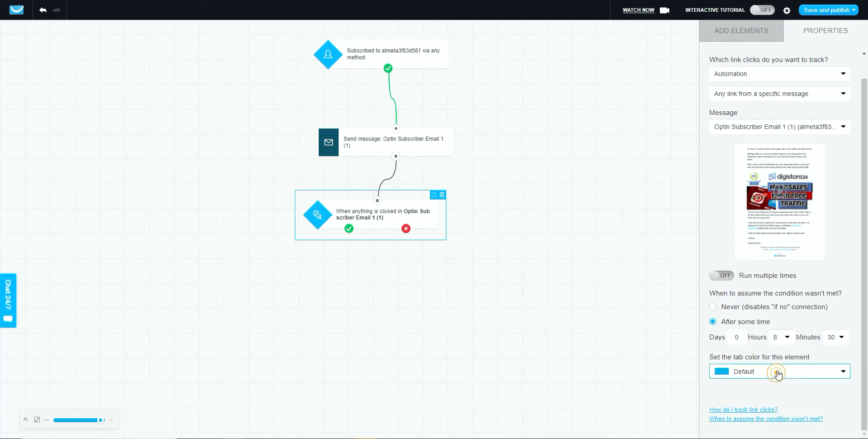
click(837, 337)
click(830, 349)
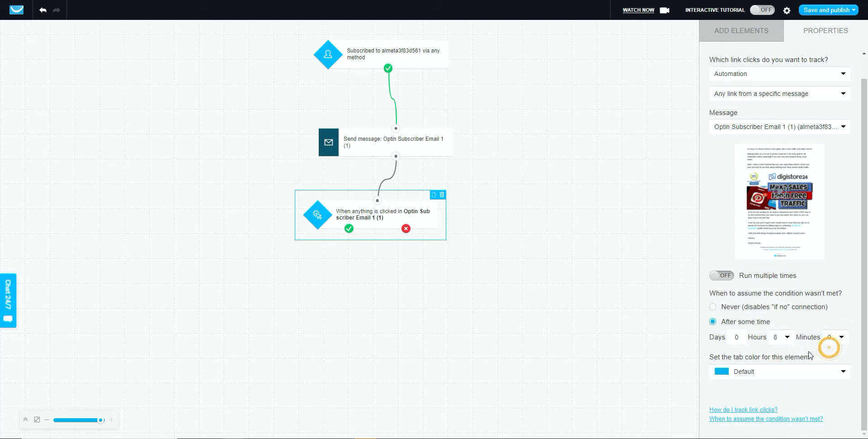
click(509, 277)
click(376, 221)
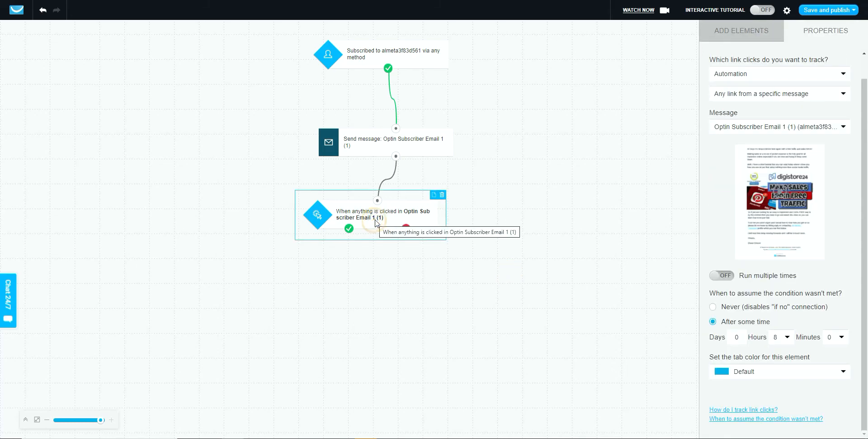
Step: Add a Wait action below the link condition, connect it to the condition's yes branch, and open its properties
click(451, 281)
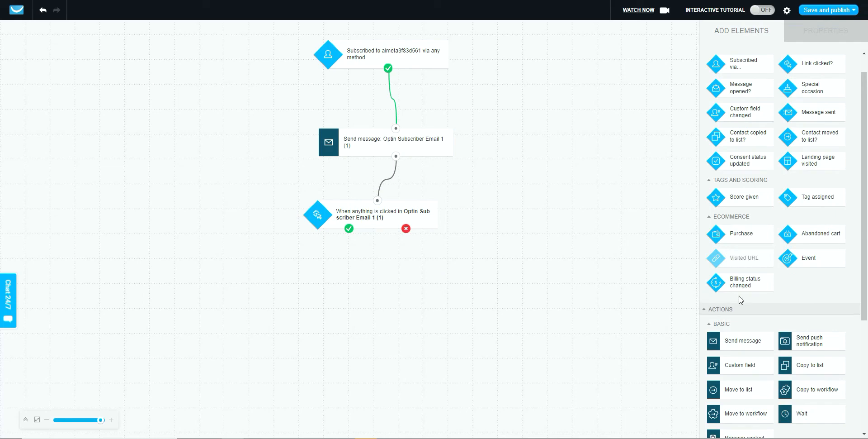
scroll(740, 296, down, 3)
drag(812, 306, 283, 283)
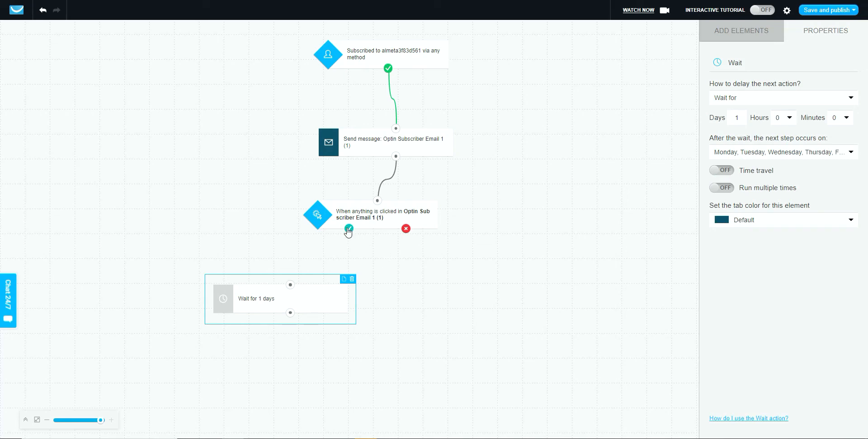
drag(348, 229, 285, 267)
drag(290, 290, 288, 285)
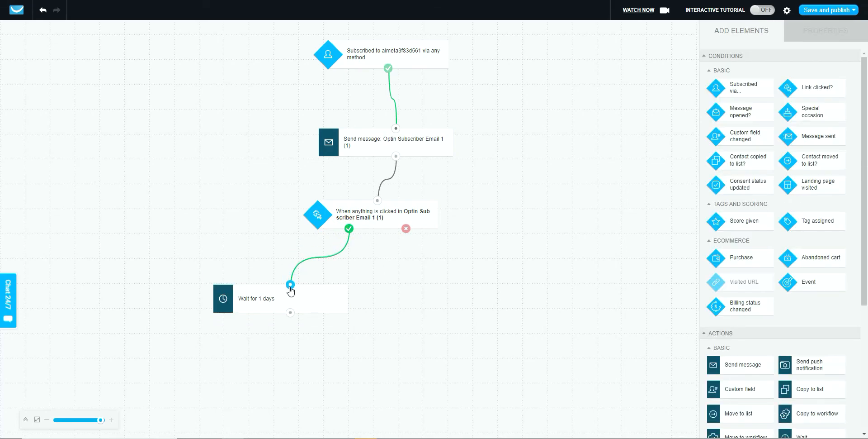
click(282, 298)
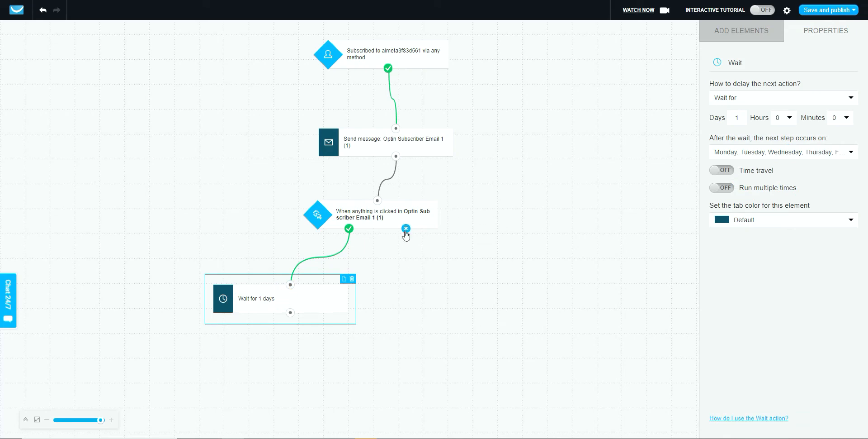
Step: Add a Send message action below the link condition using the draft Optin Subscriber Email 1 (Resend), copied as an automation message for its original list
click(518, 262)
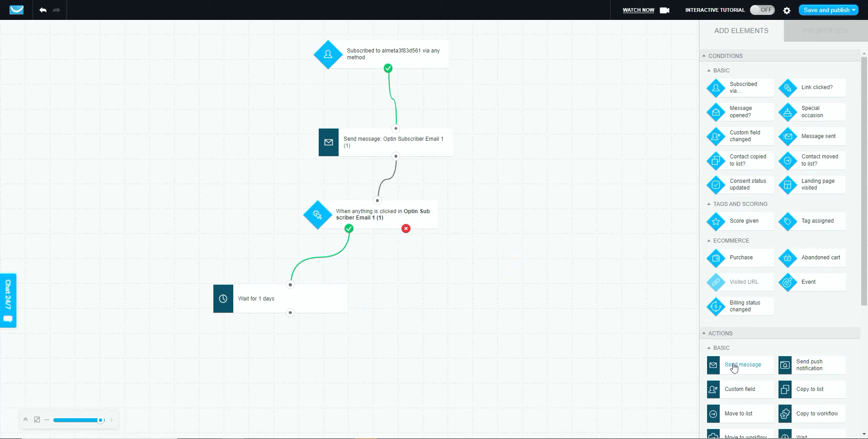
drag(731, 364, 486, 274)
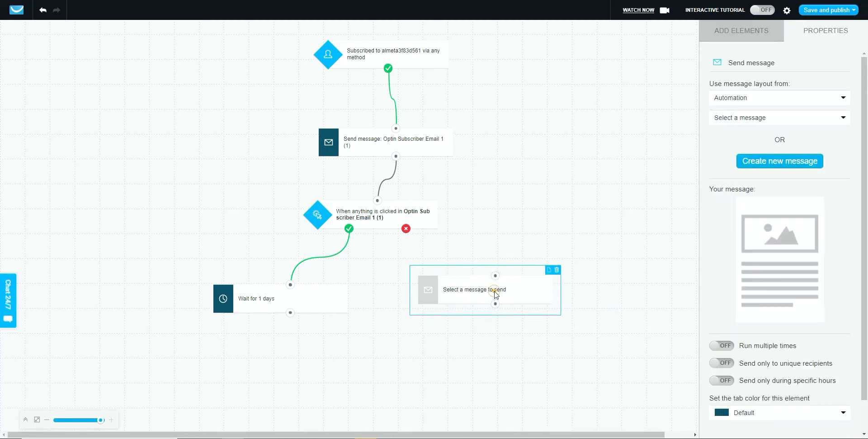
click(758, 105)
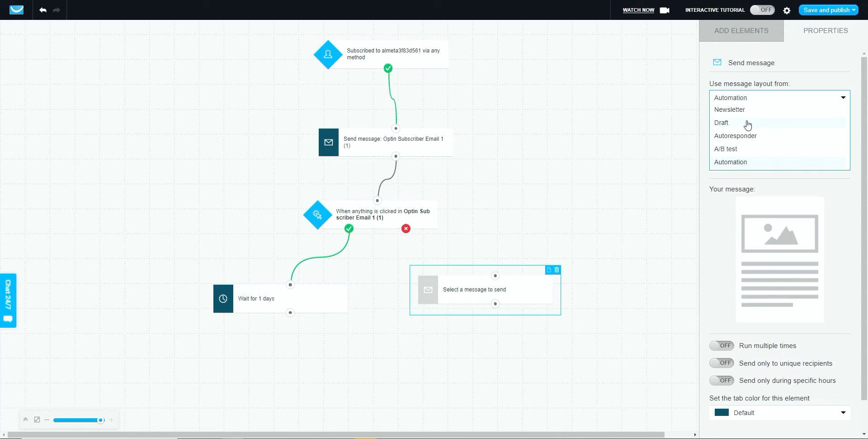
click(730, 123)
click(730, 122)
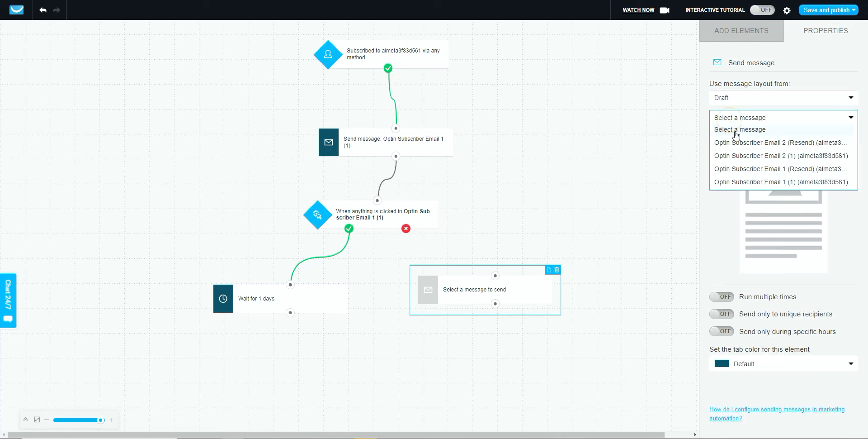
click(782, 169)
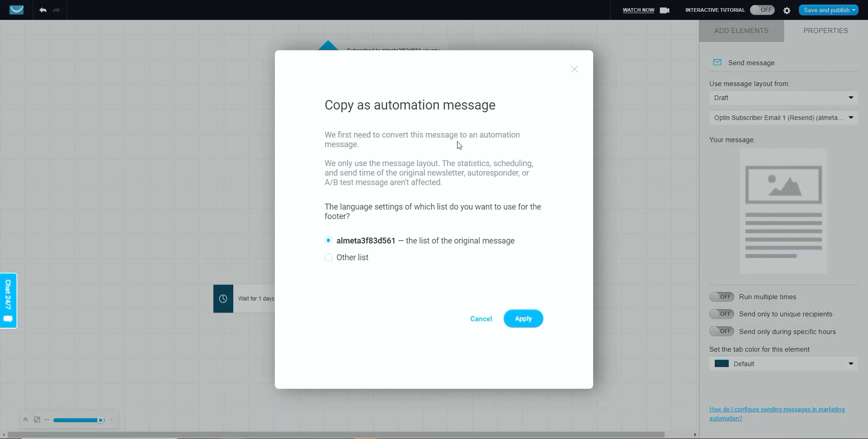
click(529, 317)
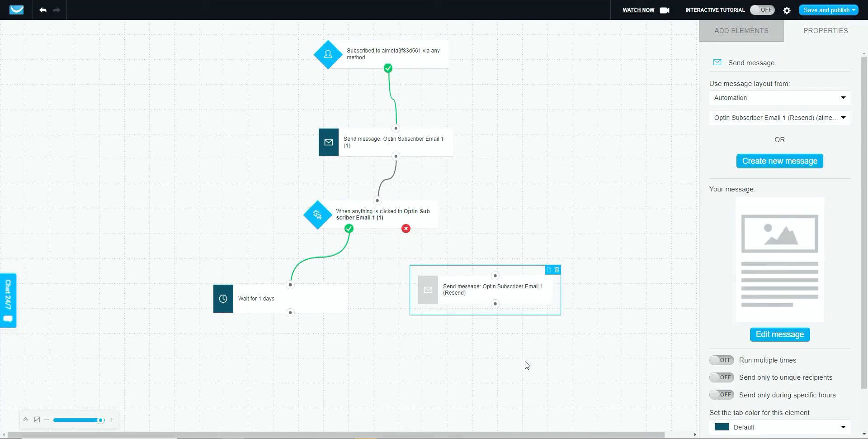
click(517, 293)
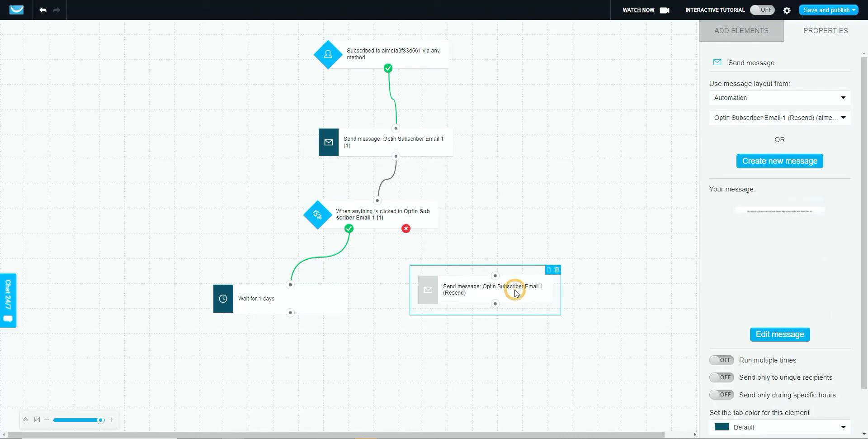
scroll(727, 262, down, 2)
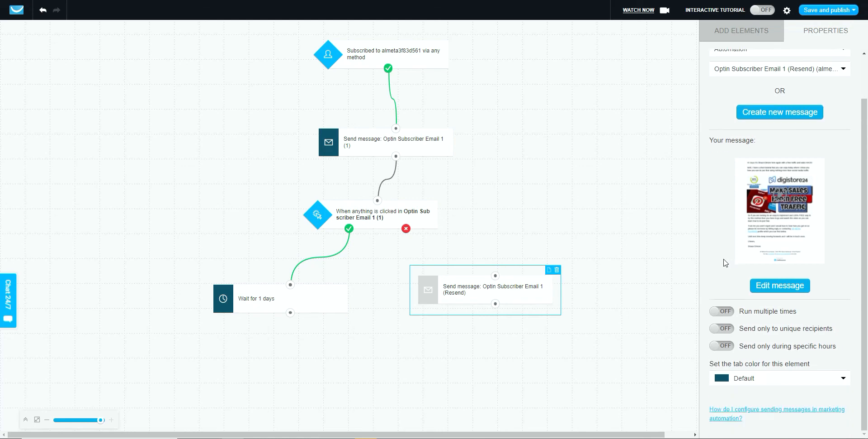
Step: Connect the link condition's no branch to the resend message, and connect that message's output to the Wait action, moved lower
drag(406, 229, 496, 276)
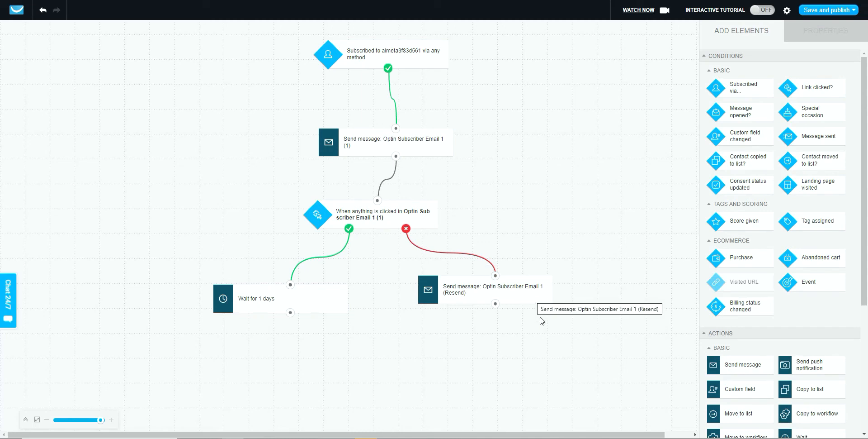
drag(288, 305, 286, 363)
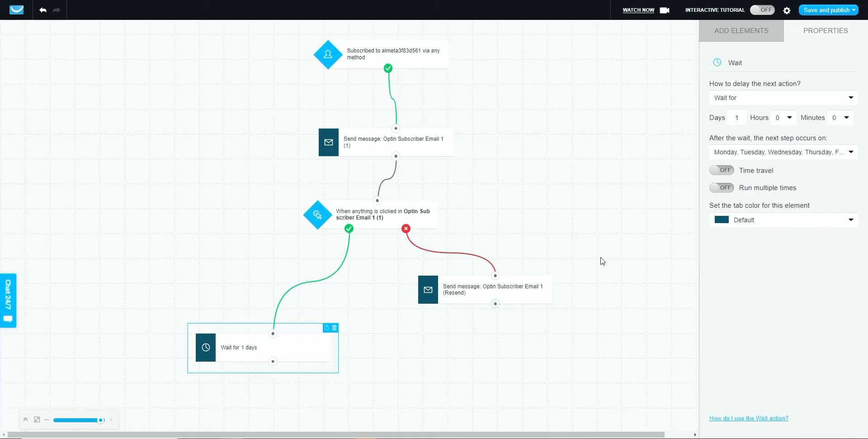
drag(495, 303, 274, 336)
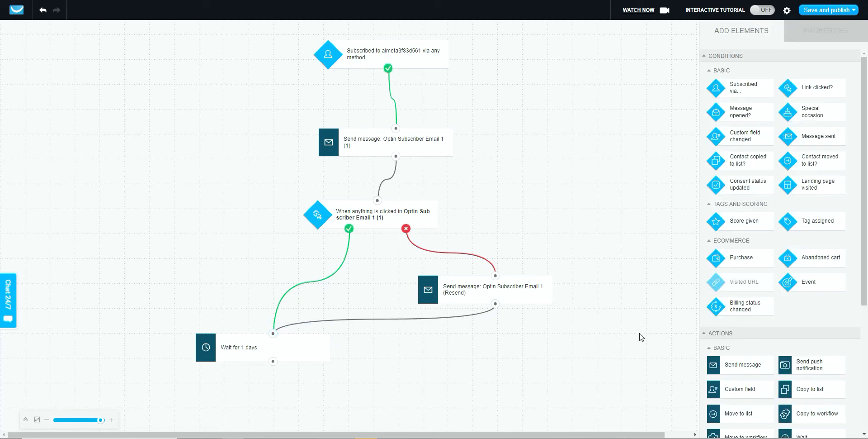
Step: Add another Send message action below the Wait action and connect it to the Wait action's output
drag(747, 362, 369, 377)
scroll(490, 353, down, 1)
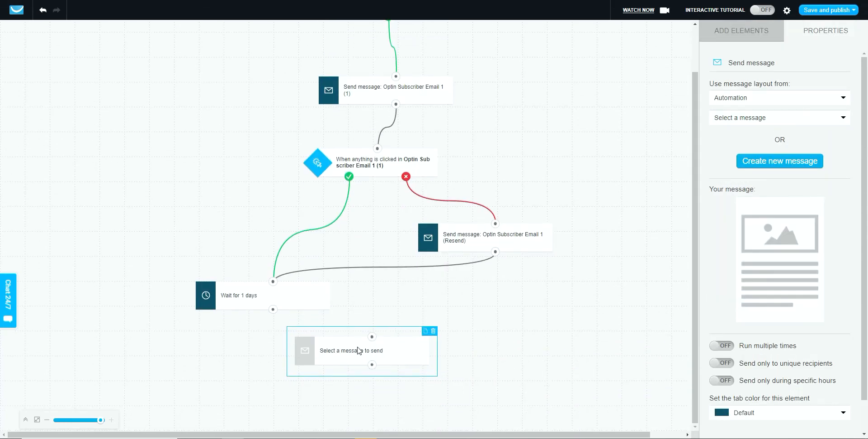
drag(358, 351, 359, 397)
scroll(510, 299, down, 1)
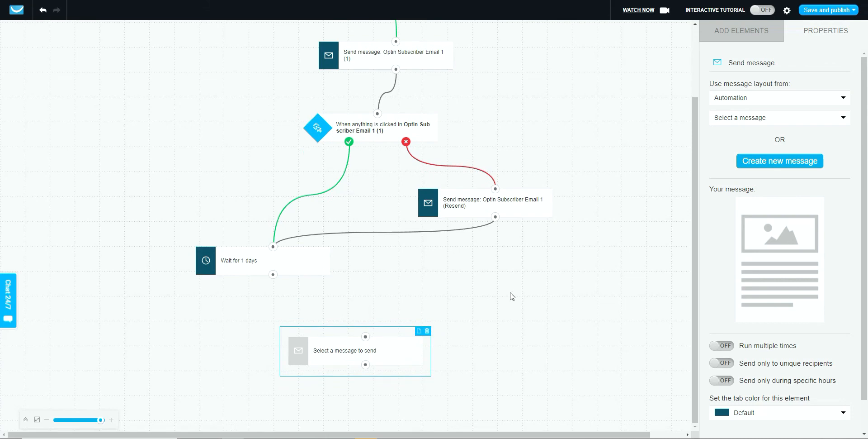
drag(290, 269, 366, 339)
click(382, 351)
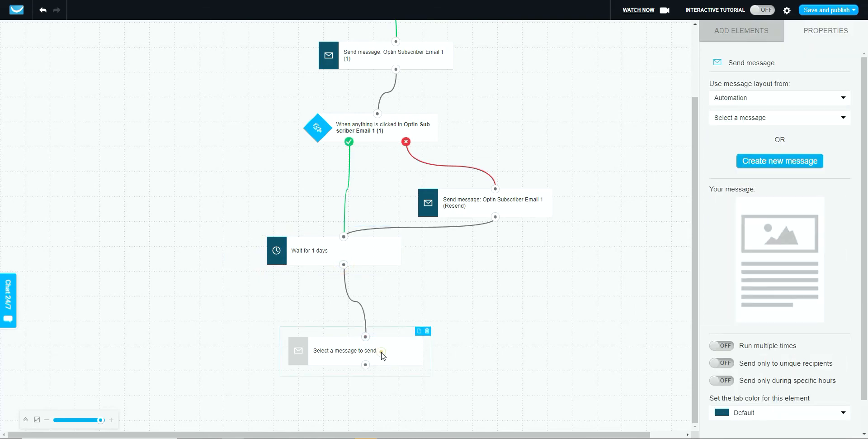
click(530, 316)
Step: Assign the draft Optin Subscriber Email 2 (1) to the new Send message action, copying it as an automation message for its original list
click(346, 352)
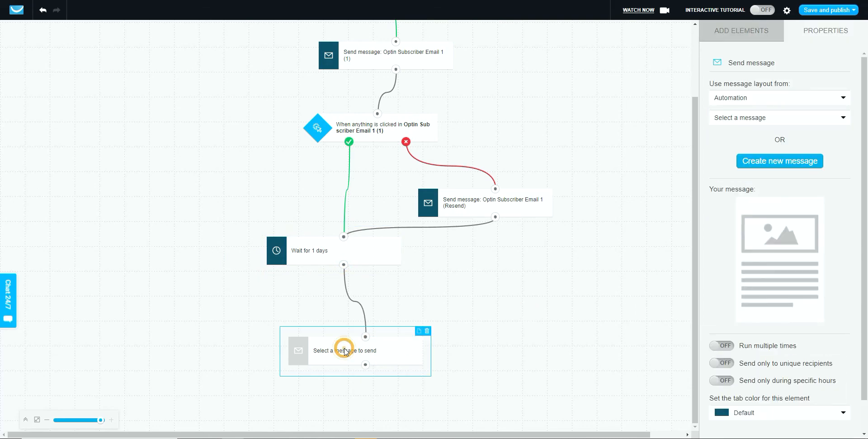
click(759, 98)
click(733, 127)
click(734, 118)
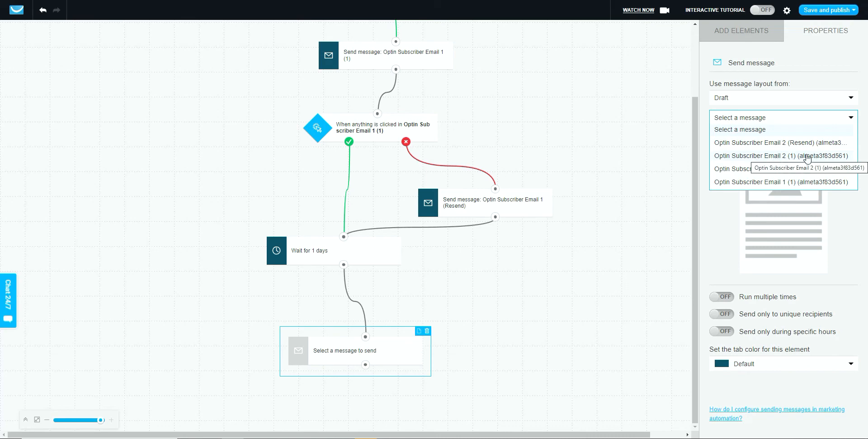
click(779, 156)
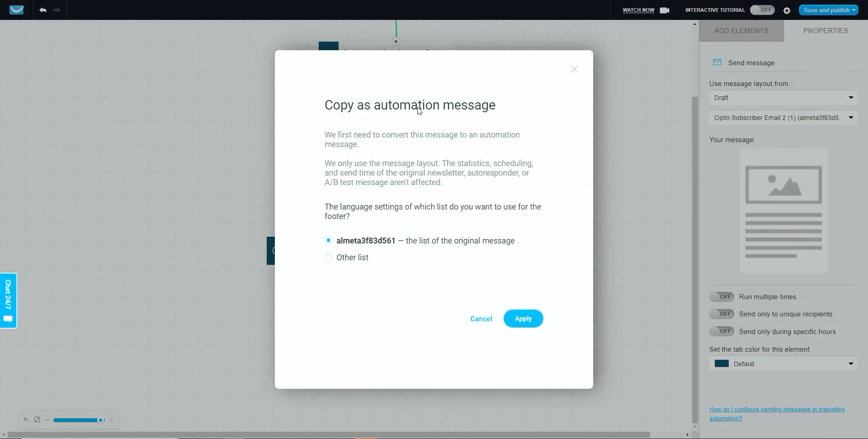
click(523, 319)
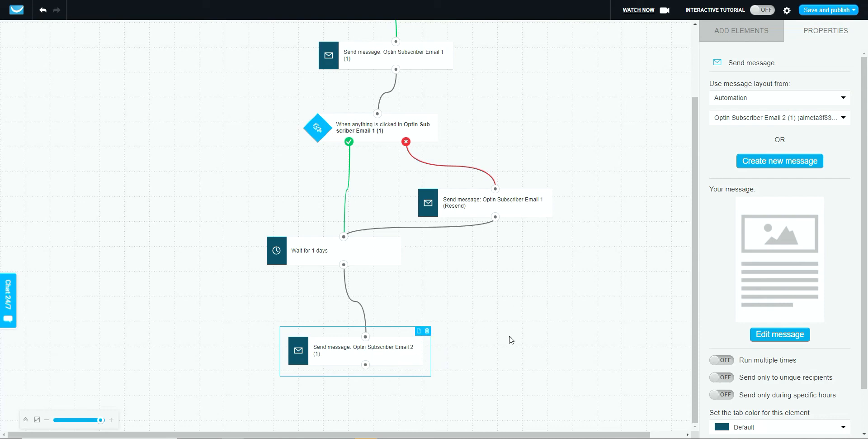
Step: Add a Link clicked? condition below the Optin Subscriber Email 2 (1) message and connect it to that message's output
click(606, 264)
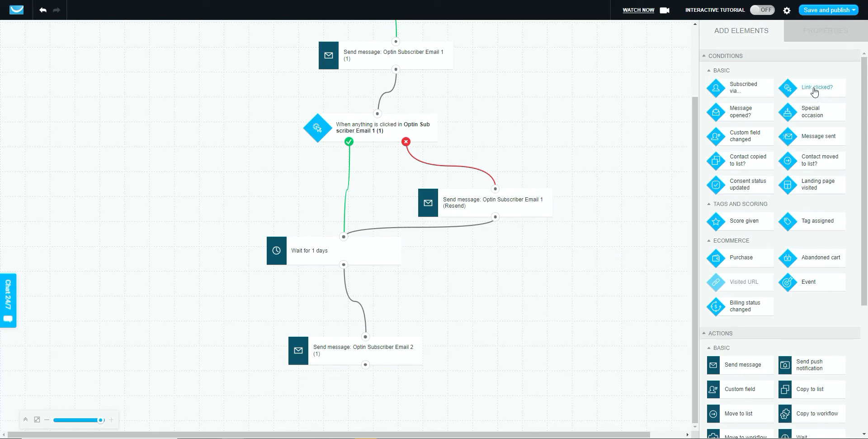
drag(814, 85, 358, 402)
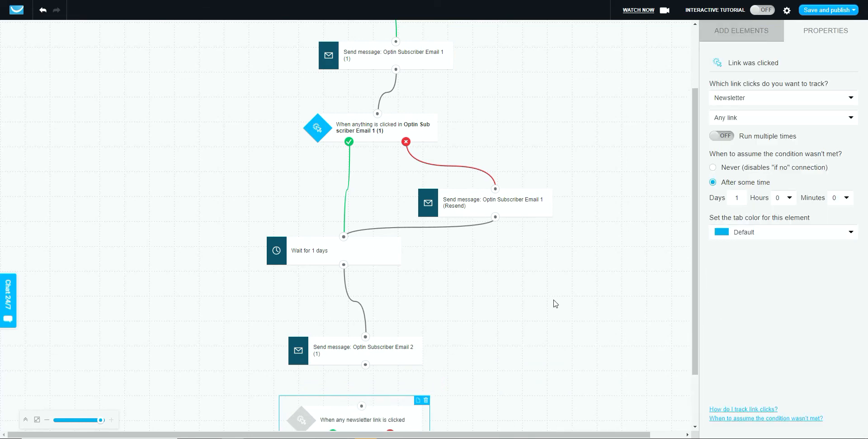
scroll(555, 304, down, 2)
drag(370, 352, 374, 421)
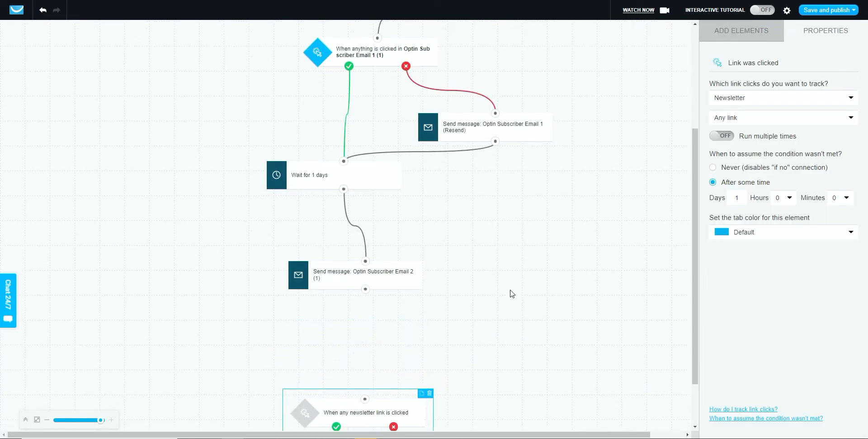
scroll(514, 285, down, 2)
drag(352, 354, 353, 331)
drag(365, 249, 366, 336)
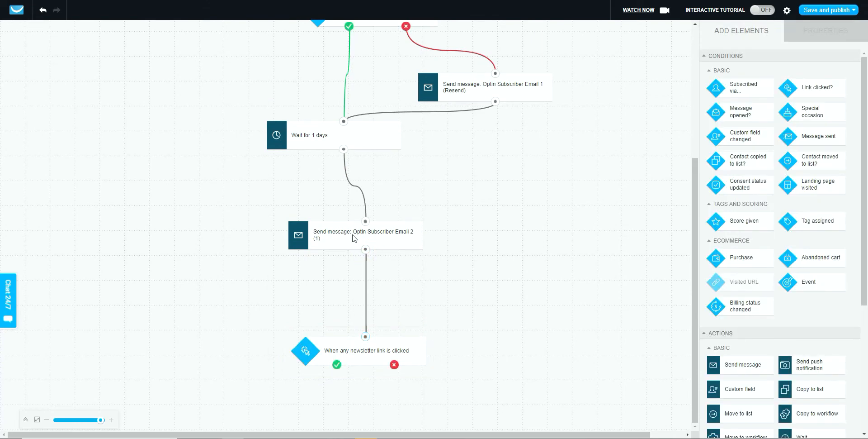
click(366, 354)
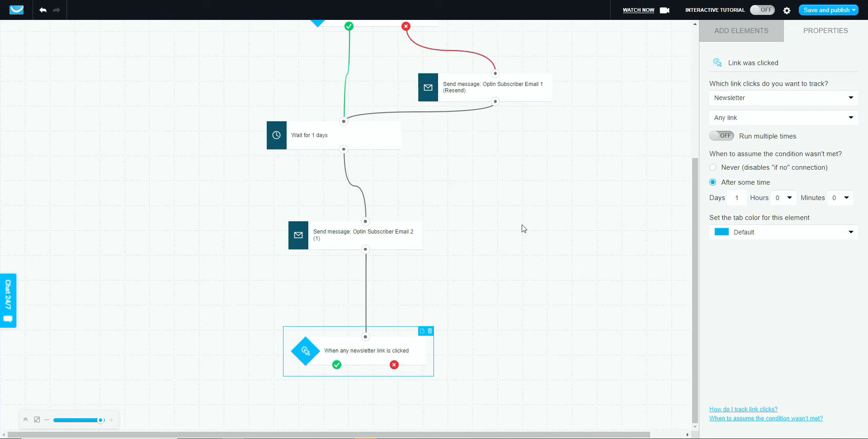
Step: Add a Wait action below the second link condition and connect it to that condition's yes branch
click(646, 262)
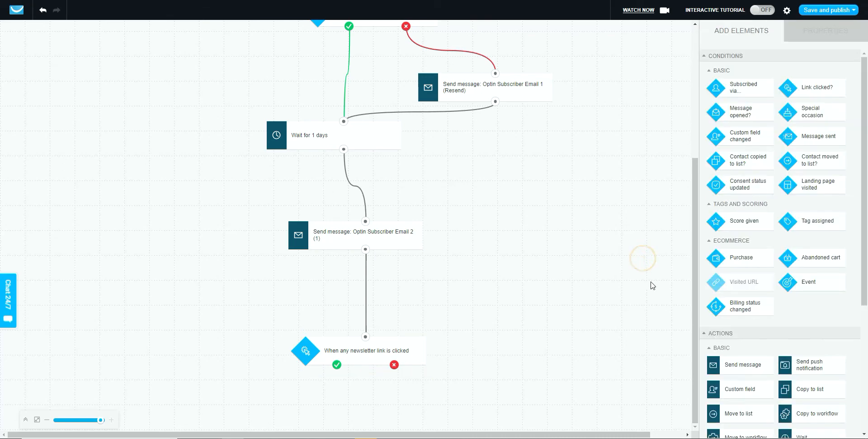
scroll(752, 301, down, 5)
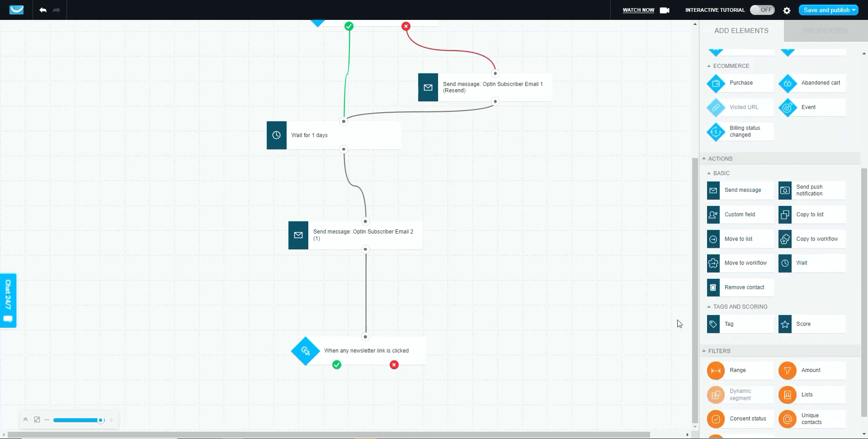
drag(814, 271, 271, 404)
scroll(390, 368, up, 3)
scroll(390, 368, down, 5)
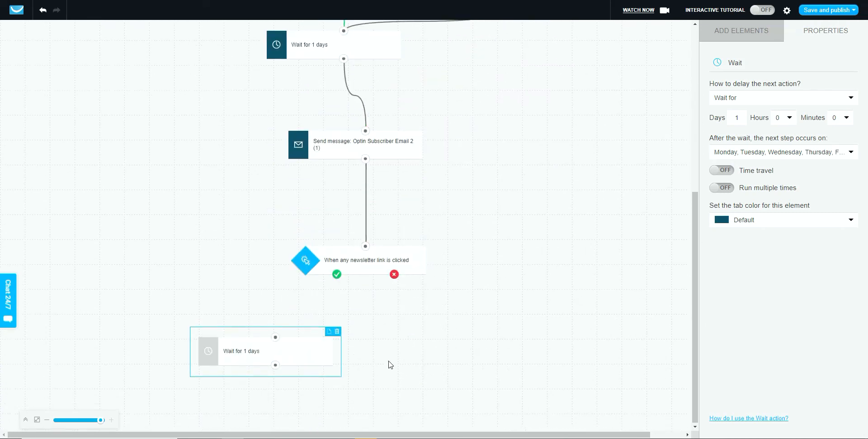
drag(334, 275, 276, 336)
click(374, 261)
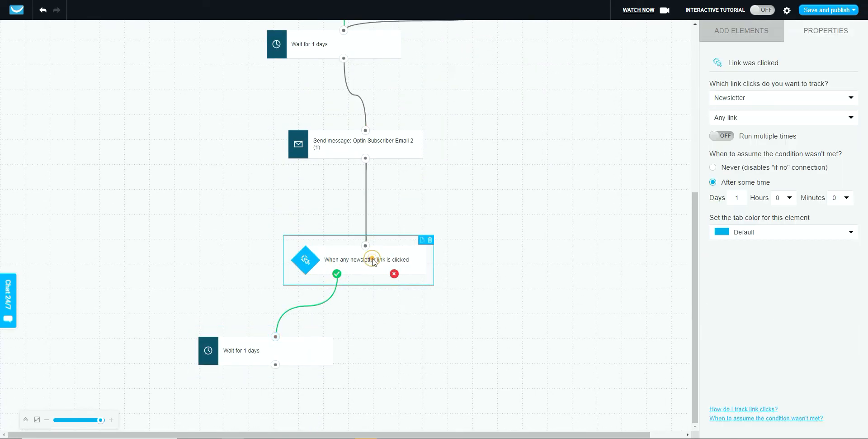
Step: Add a Send message action with the draft Optin Subscriber Email 2 (Resend), copied as an automation message, and connect it to the second condition's no branch
click(568, 281)
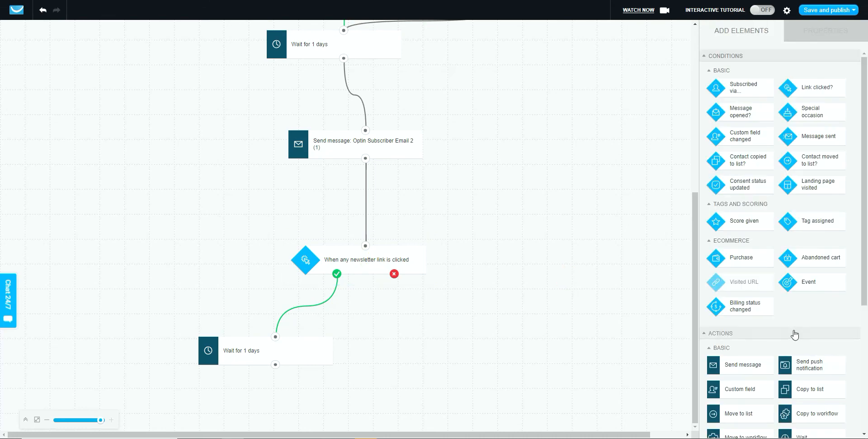
drag(730, 367, 491, 320)
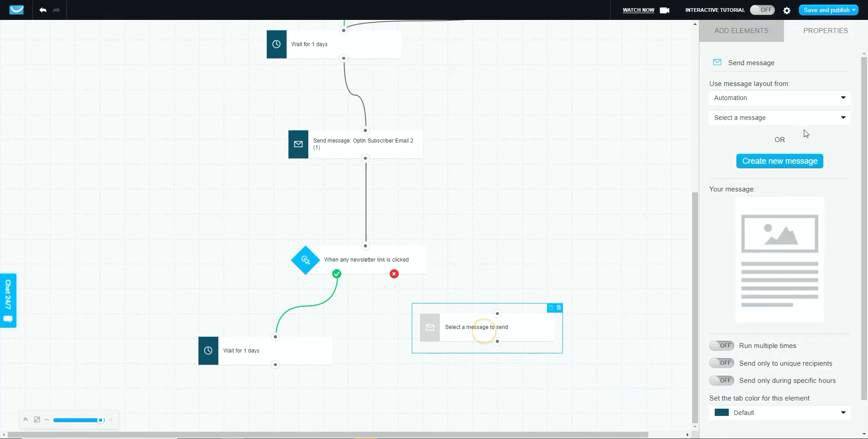
click(764, 97)
click(720, 123)
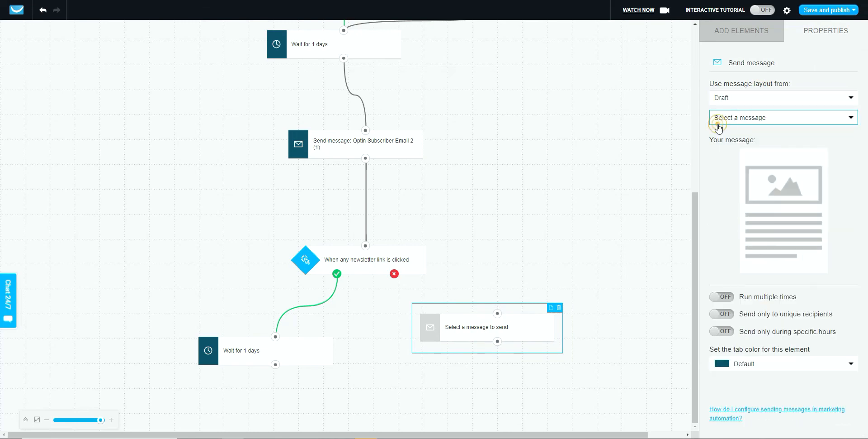
click(728, 118)
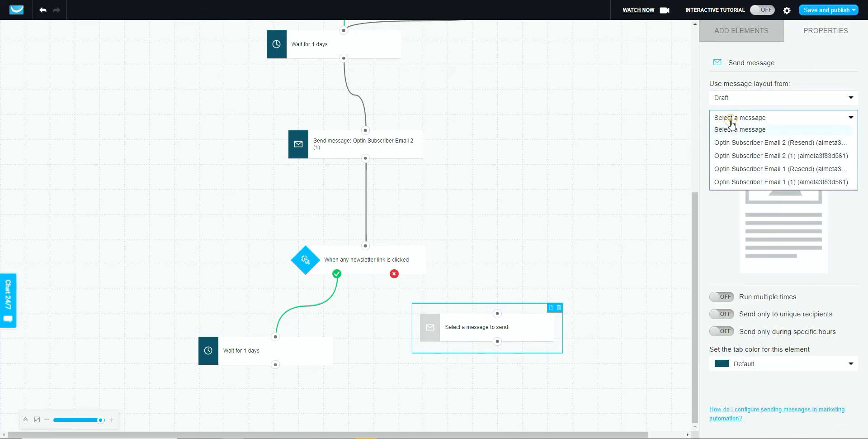
click(792, 141)
click(523, 319)
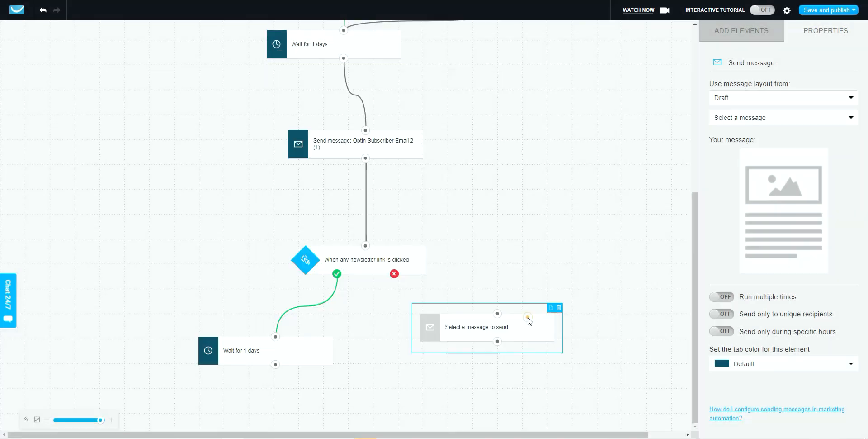
click(526, 317)
drag(394, 274, 497, 318)
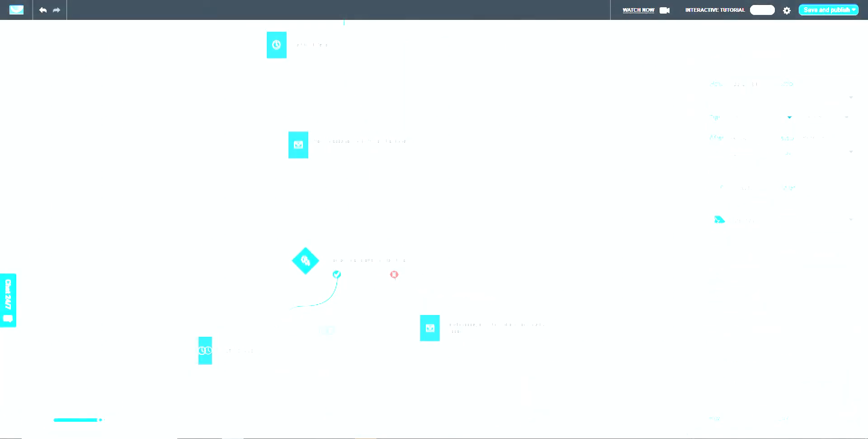
scroll(579, 224, up, 2)
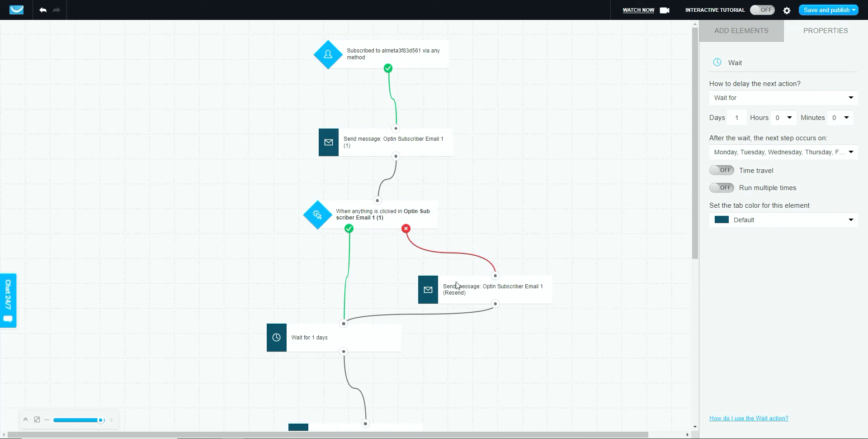
scroll(560, 263, down, 4)
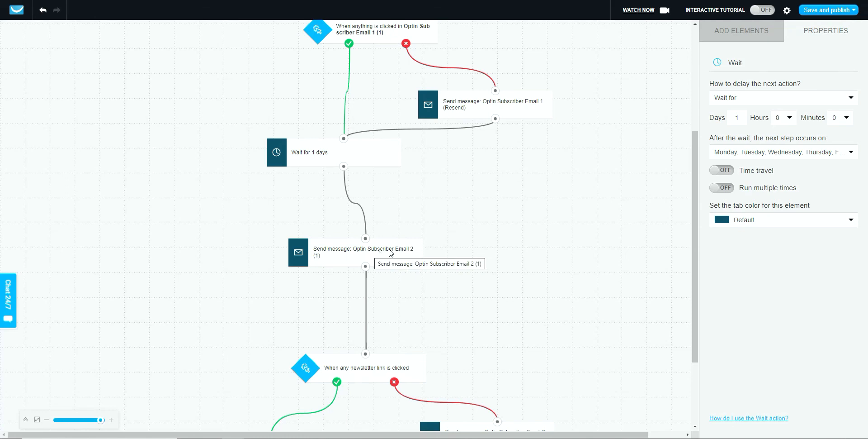
Step: Move the second Wait action lower and connect the output of the Optin Subscriber Email 2 (Resend) message to it
scroll(483, 221, down, 3)
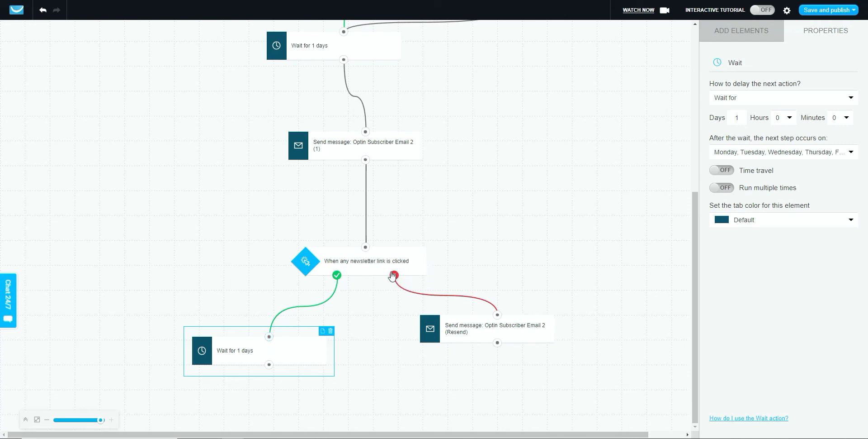
drag(290, 357, 324, 392)
drag(497, 343, 304, 370)
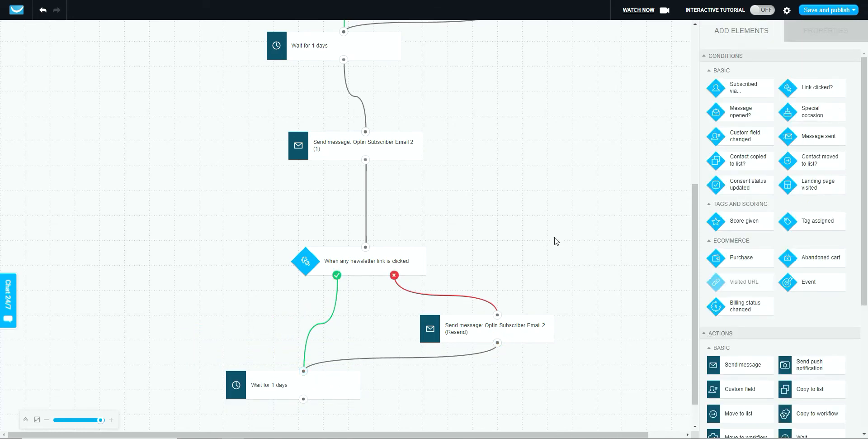
Step: Add a Tag action below the second Wait action at the end of the workflow
scroll(560, 236, down, 1)
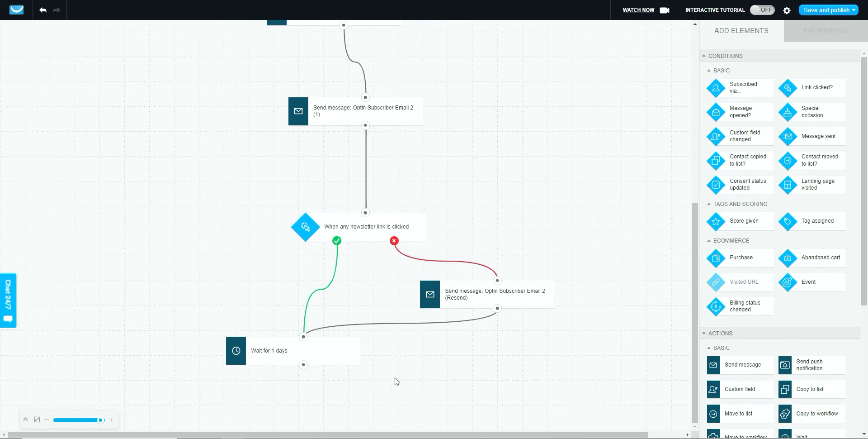
scroll(566, 229, up, 9)
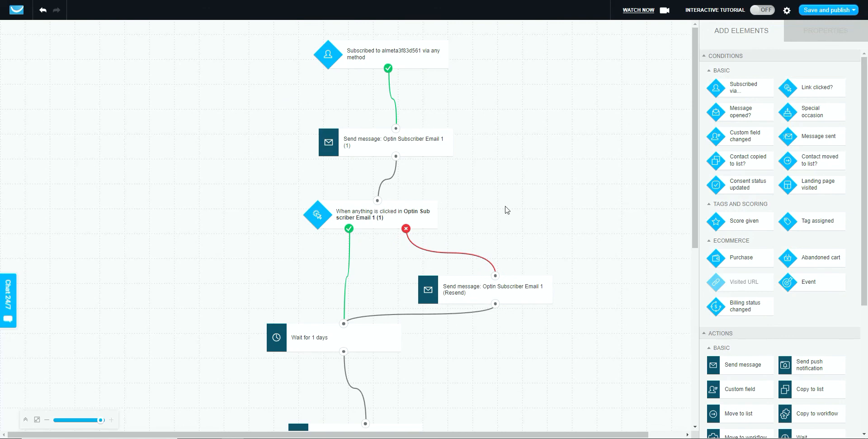
scroll(558, 293, down, 9)
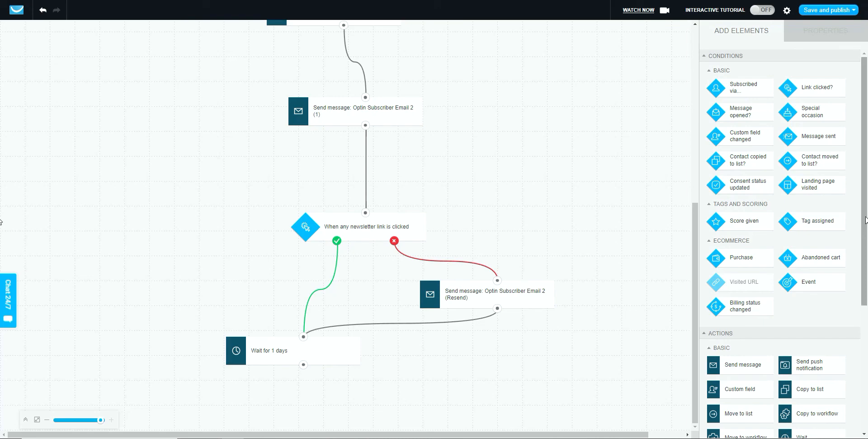
scroll(866, 220, down, 3)
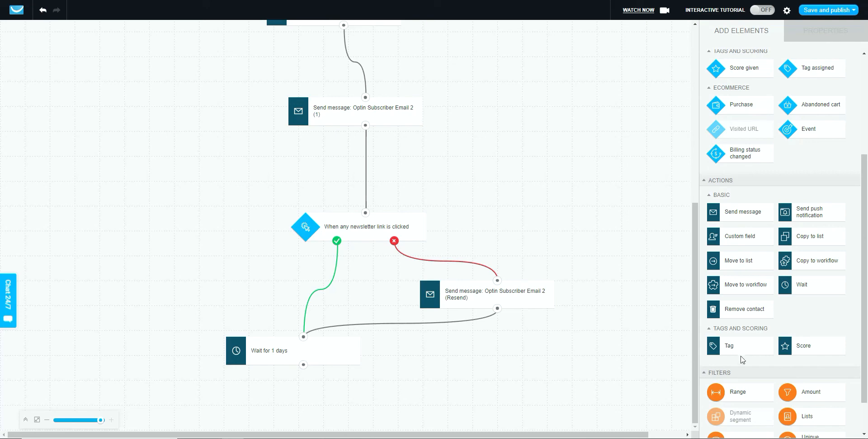
drag(740, 344, 376, 387)
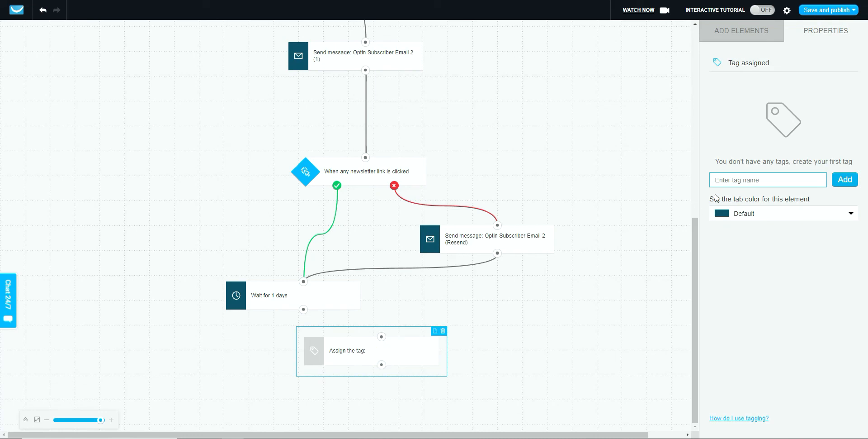
Step: Try to add a tag named "Optin List Automation" for the new Tag action
click(734, 180)
text(Optin List Automation)
click(846, 184)
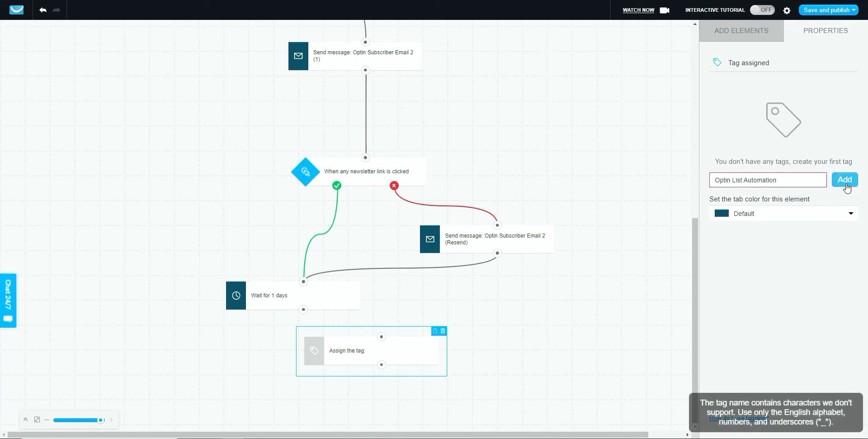
Step: Replace the spaces in the tag name with underscores, making it Optin_List_Automation, and add the tag
click(746, 179)
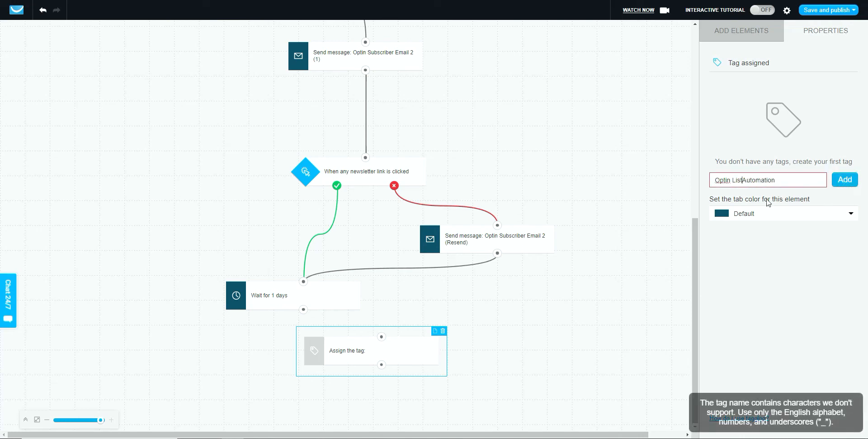
text(_)
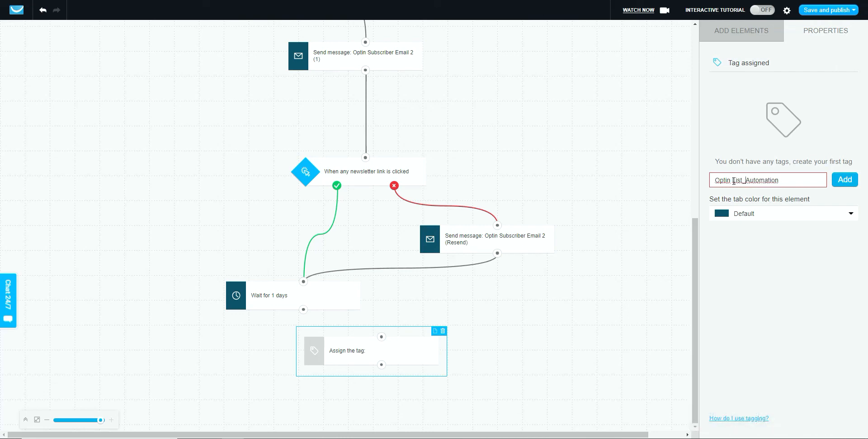
click(734, 181)
key(BackSpace)
text(_)
click(844, 179)
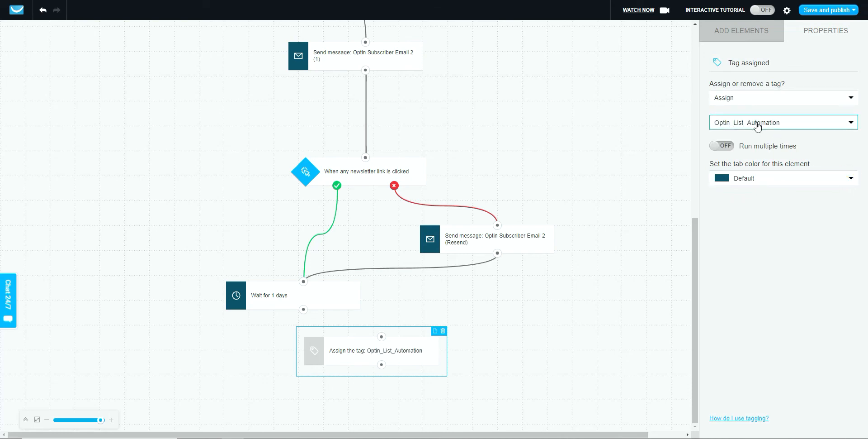
Step: Move the Optin_List_Automation Tag action slightly lower and connect the second Wait action's output to it
click(396, 351)
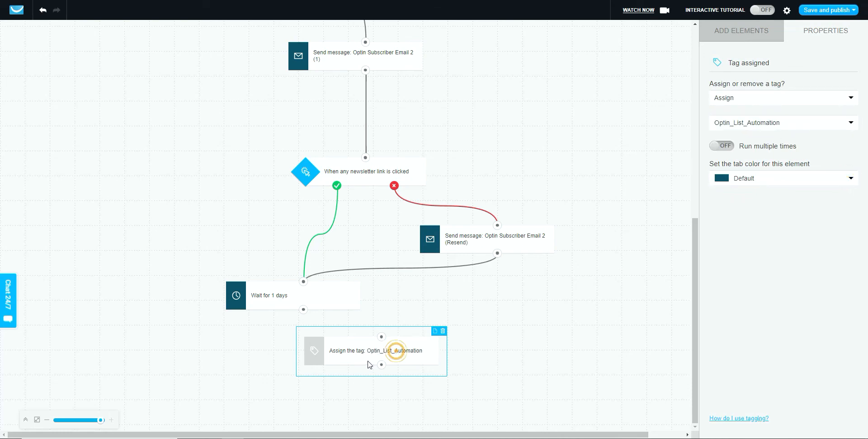
drag(364, 348, 368, 368)
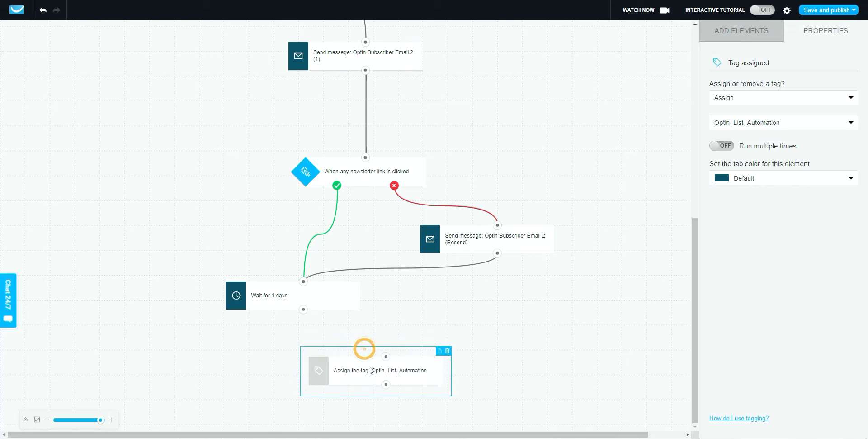
drag(304, 314, 386, 356)
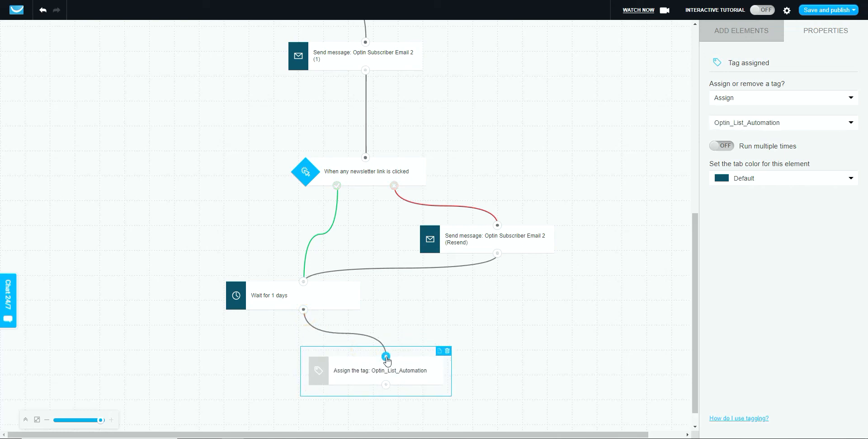
Step: Review the whole workflow from the subscription trigger to the final Tag action, checking its elements and connections
scroll(552, 351, up, 8)
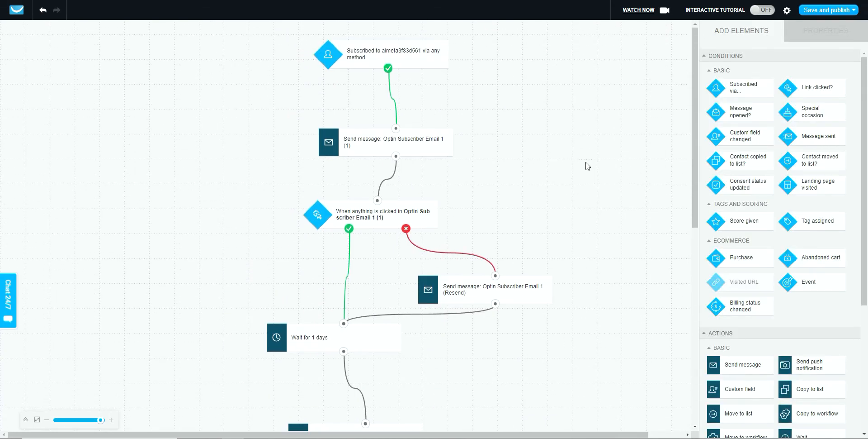
scroll(584, 245, down, 8)
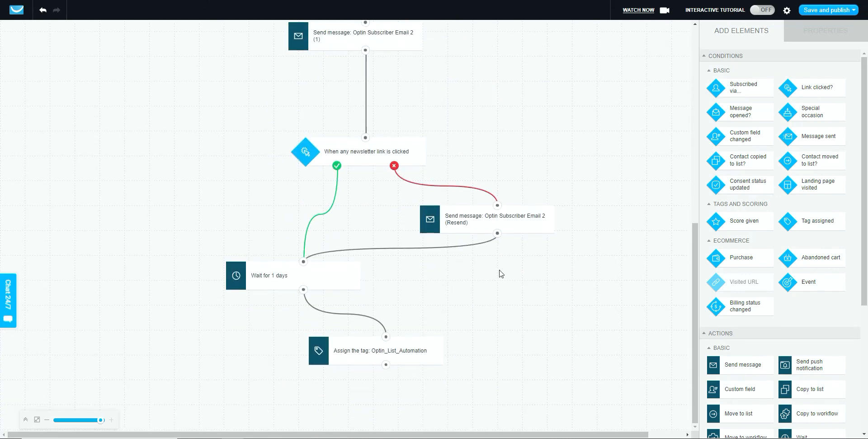
scroll(497, 172, up, 4)
scroll(497, 171, up, 2)
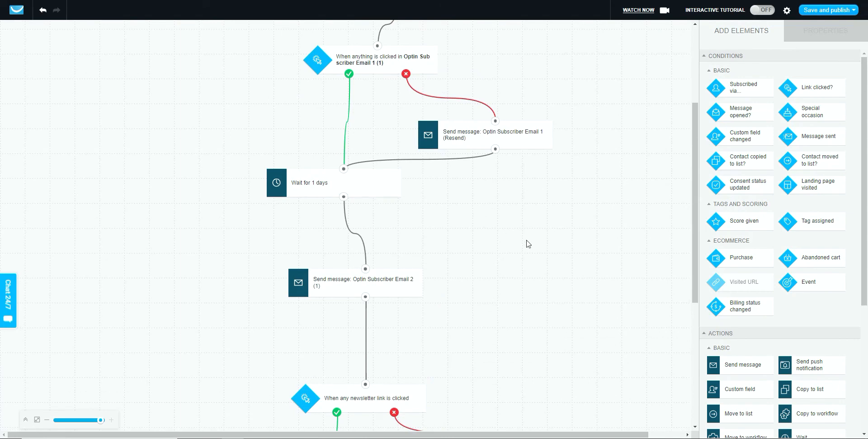
scroll(553, 258, up, 4)
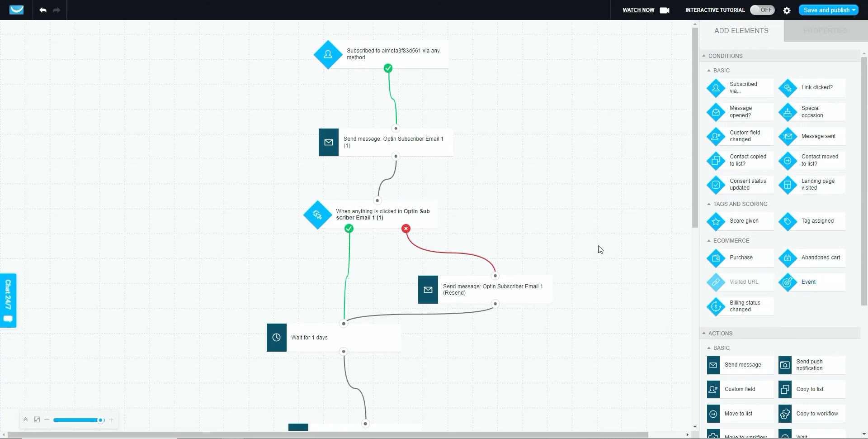
scroll(604, 247, down, 6)
scroll(606, 246, up, 5)
scroll(606, 246, up, 1)
Step: Save and publish the workflow, and open the list of all workflows
click(831, 11)
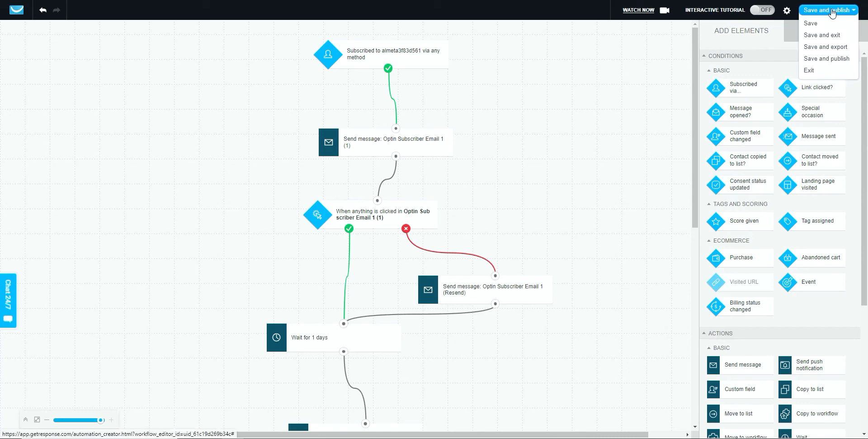
click(828, 59)
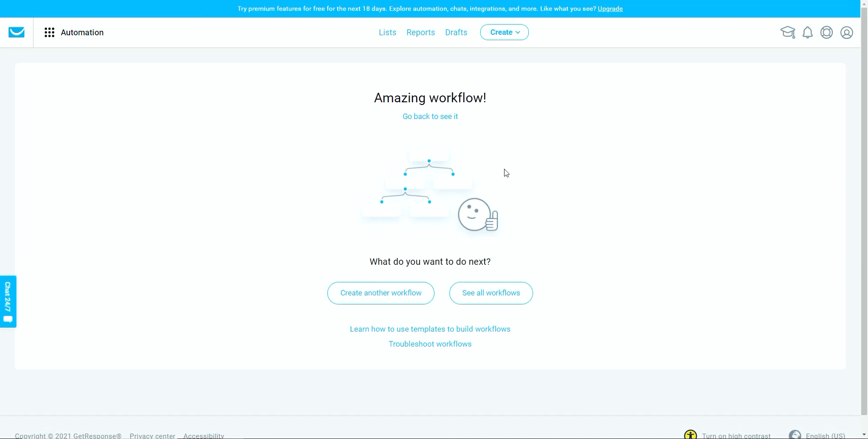
click(507, 301)
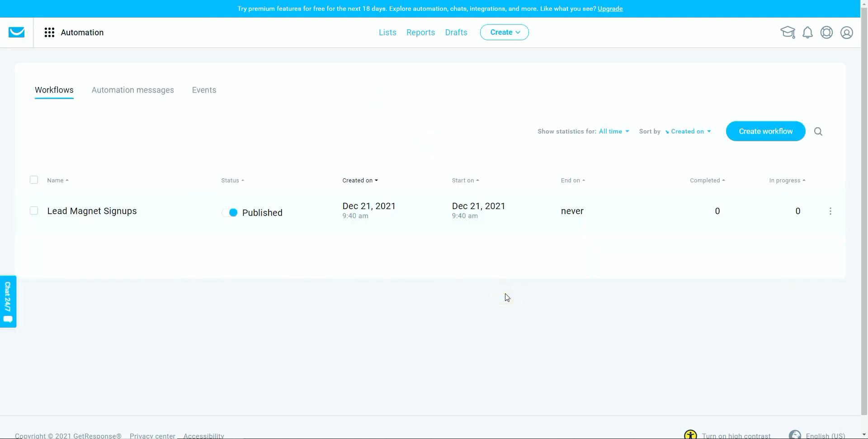